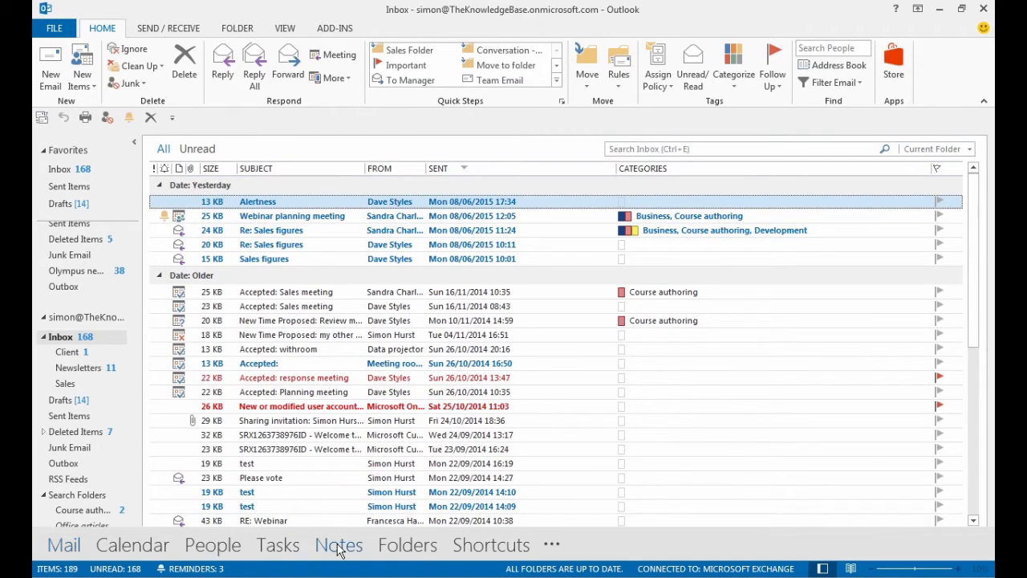
Step: Open the note about the webinar recording in the Notes (This computer only) folder, read it and close it
{"action": "left_click", "coordinate": [339, 551]}
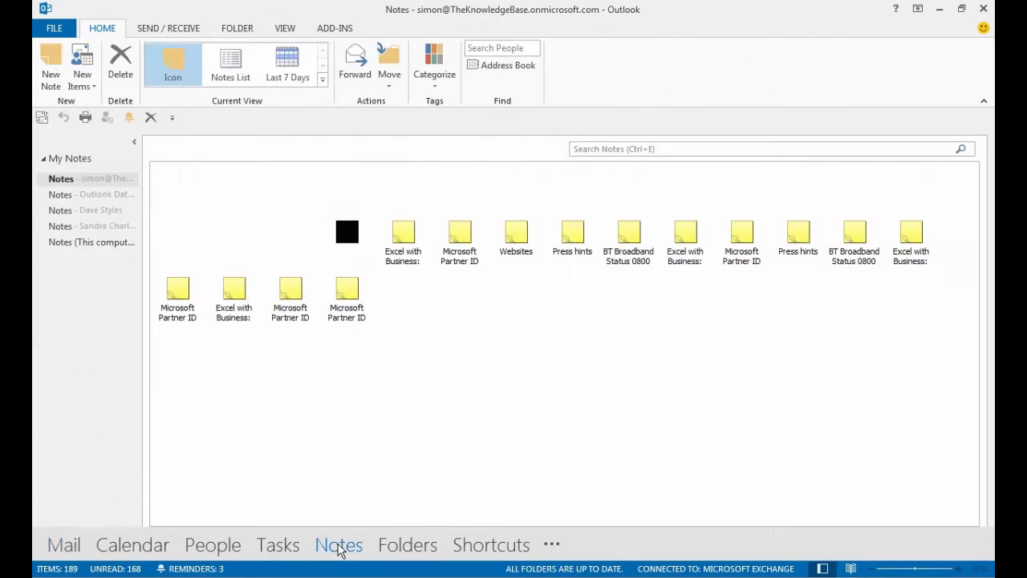
{"action": "left_click", "coordinate": [113, 241]}
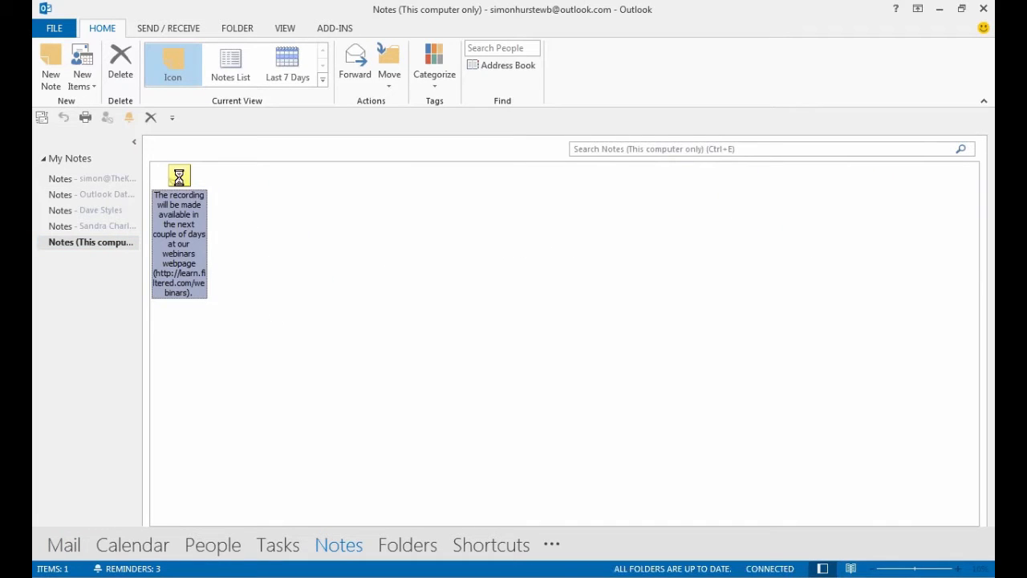
{"action": "double_click", "coordinate": [179, 176]}
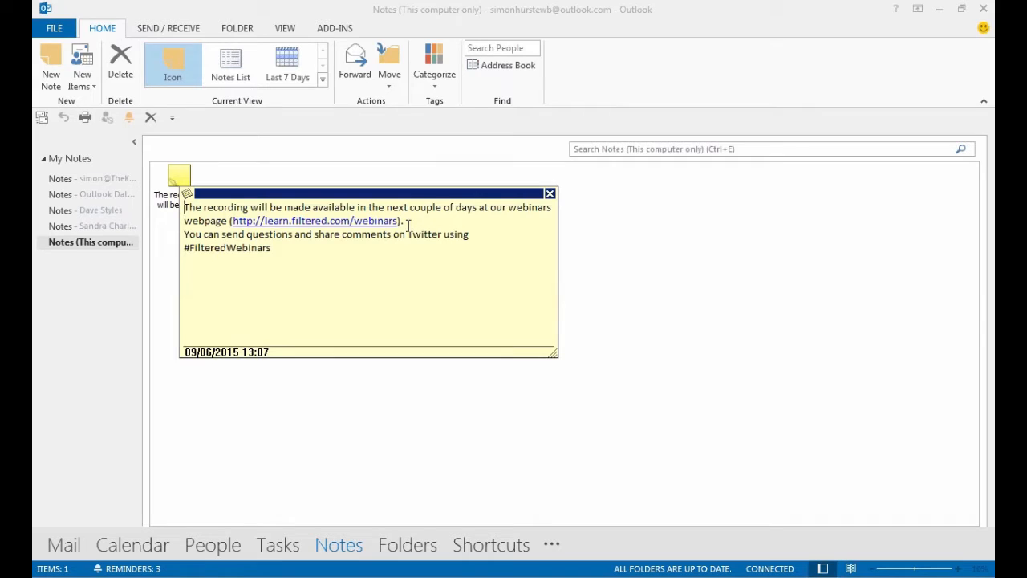
{"action": "left_click", "coordinate": [550, 194]}
Step: View the account information for the current mailbox, and return to the mail inbox
{"action": "left_click", "coordinate": [50, 30]}
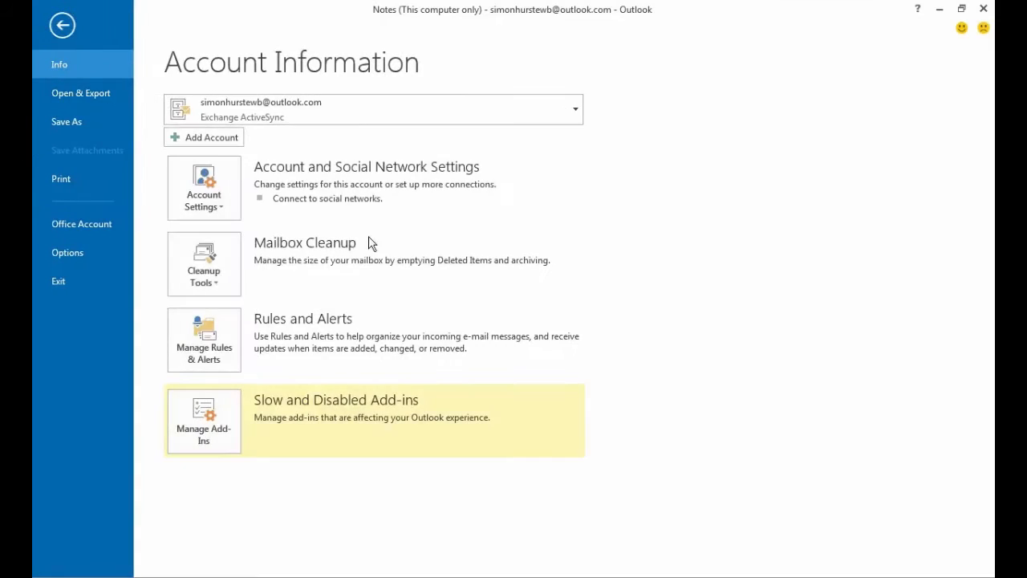
{"action": "left_click", "coordinate": [62, 28]}
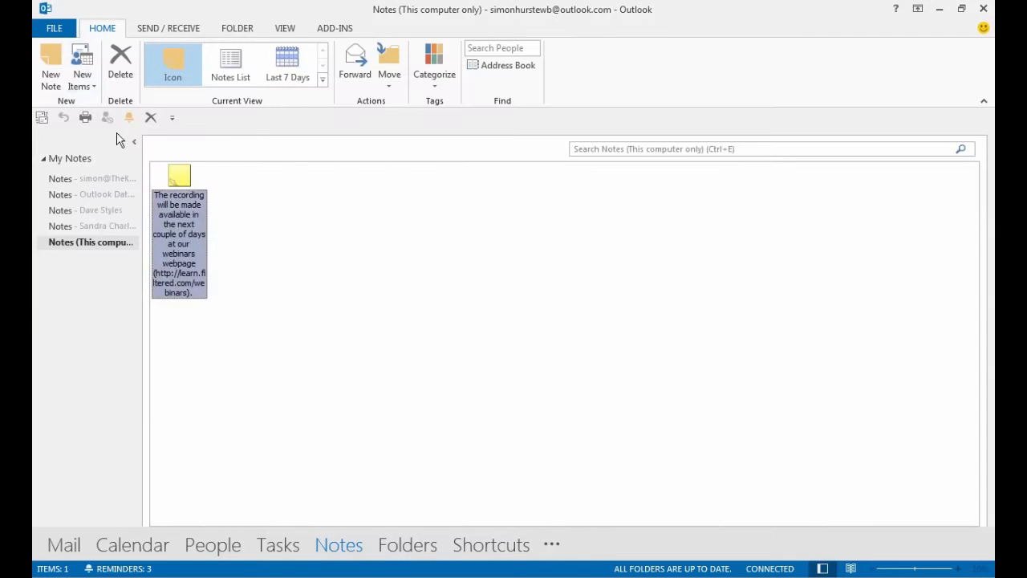
{"action": "left_click", "coordinate": [54, 550]}
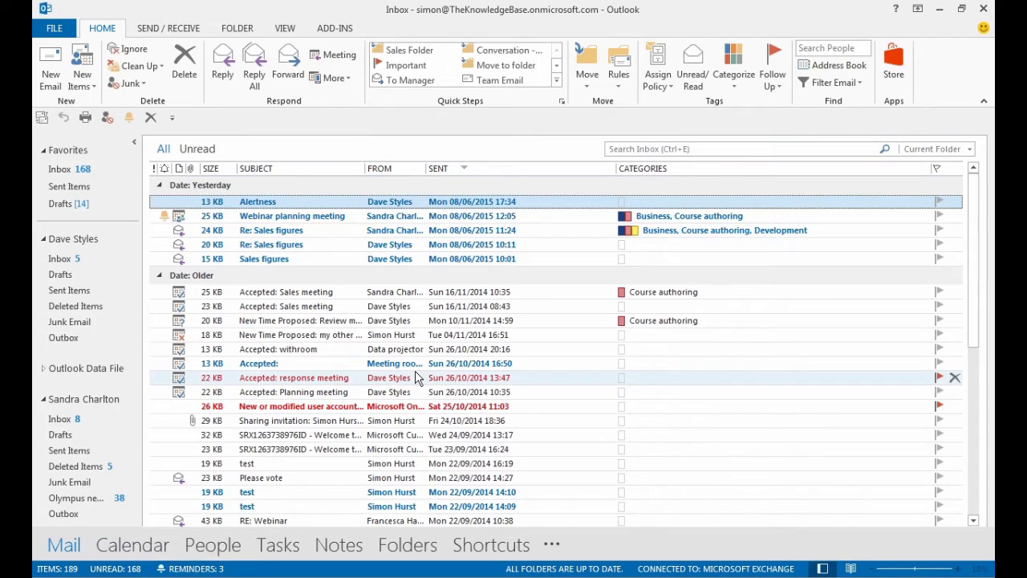
Step: Review the message arrival options for mail and the Desktop Alert duration and transparency settings, leaving the options without changes
{"action": "left_click", "coordinate": [55, 30]}
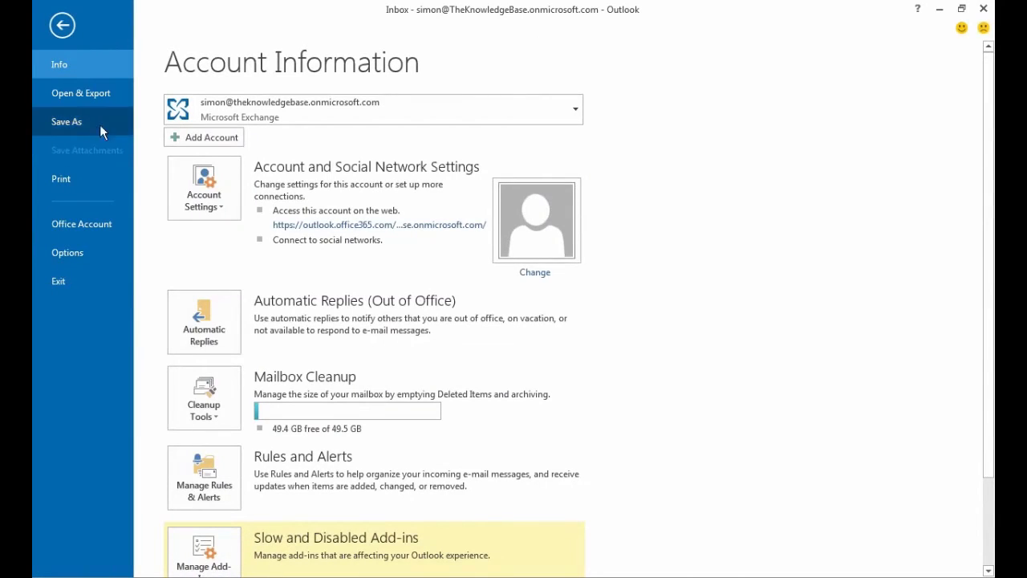
{"action": "left_click", "coordinate": [83, 255]}
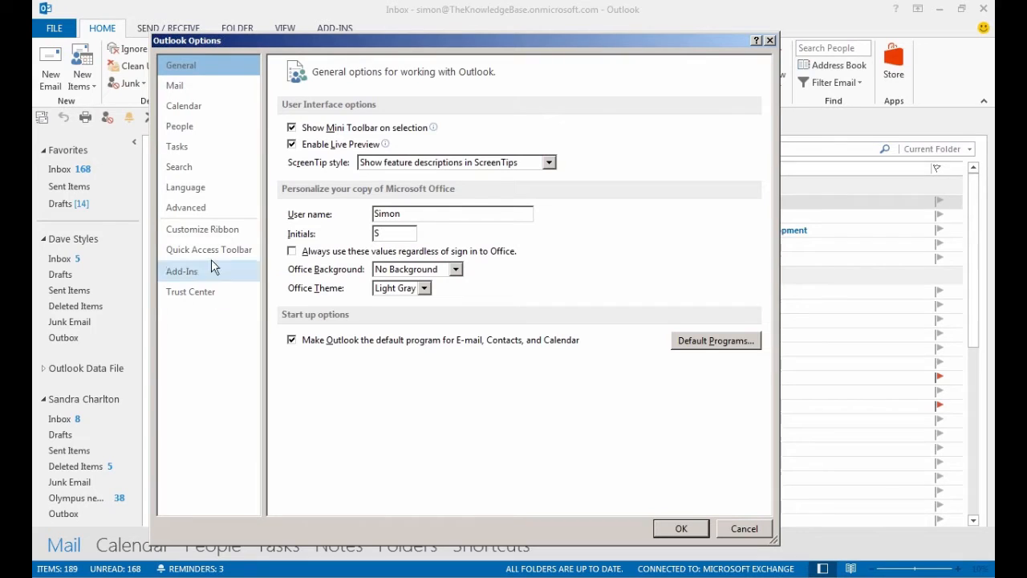
{"action": "left_click", "coordinate": [174, 89]}
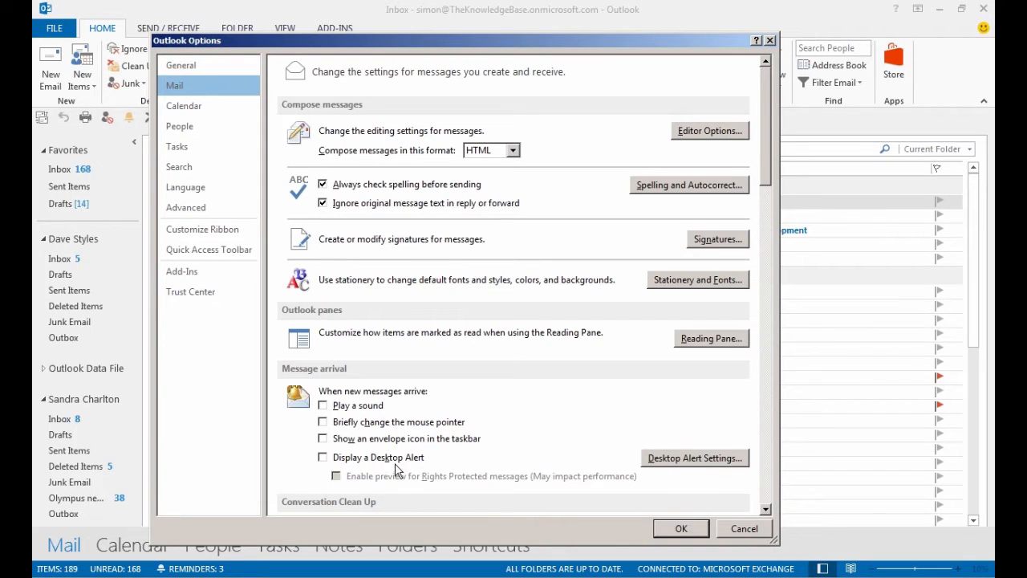
{"action": "left_click", "coordinate": [694, 458]}
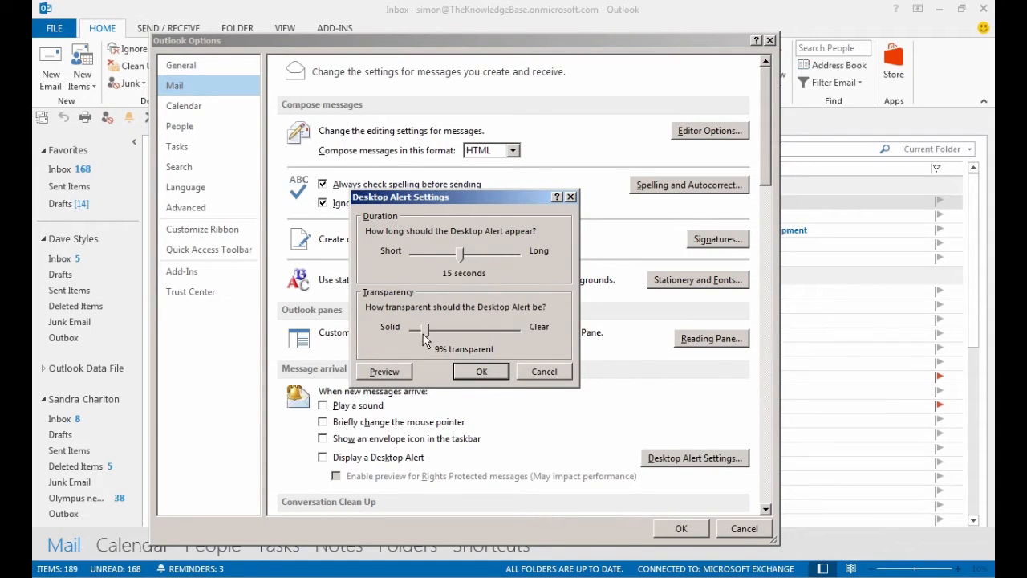
{"action": "left_click", "coordinate": [481, 372]}
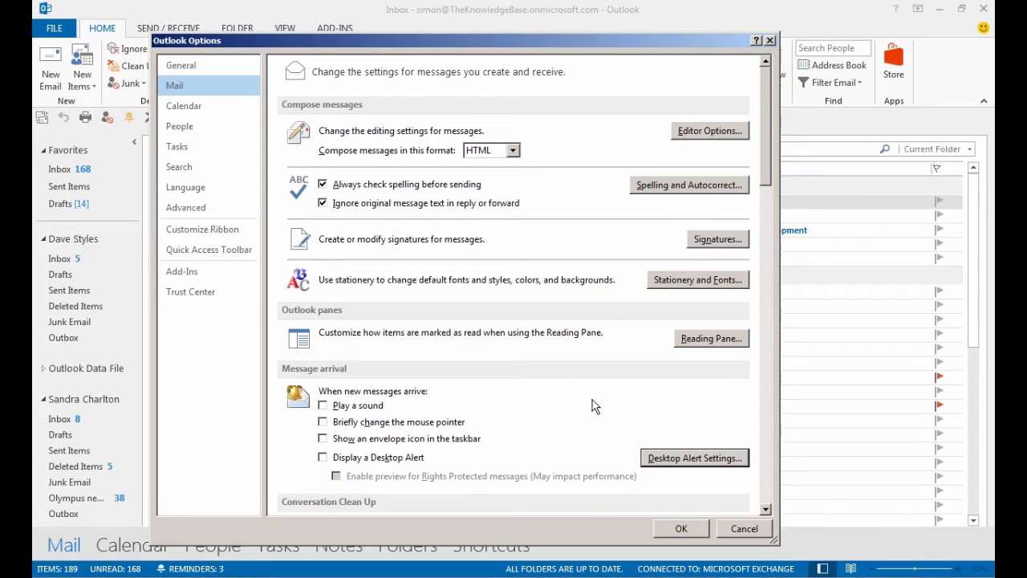
{"action": "left_click", "coordinate": [739, 528]}
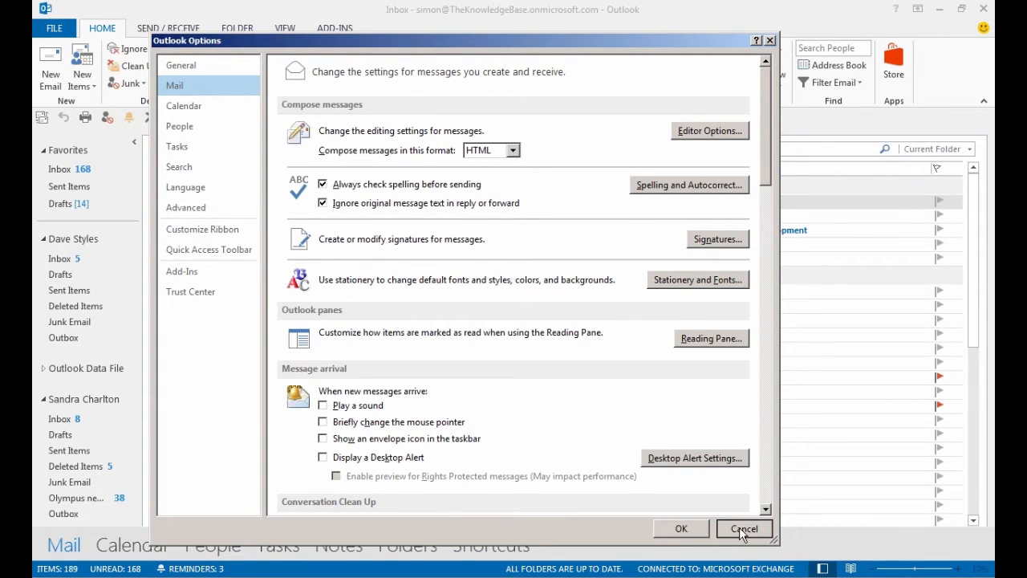
{"action": "left_click", "coordinate": [739, 527]}
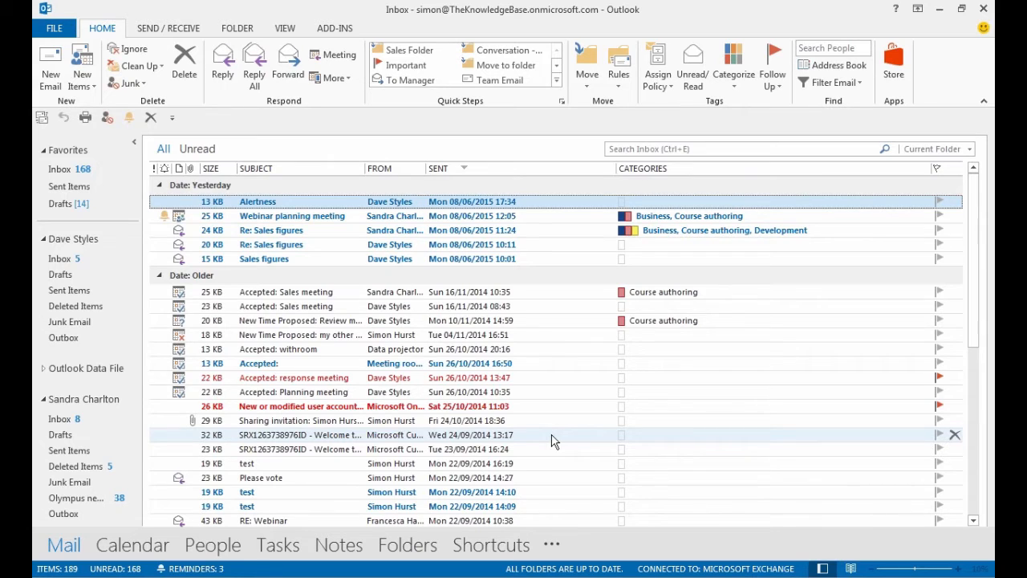
Step: Examine the Automatic Replies (Out of Office) settings for the account, and return to the inbox without changing them
{"action": "left_click", "coordinate": [49, 28]}
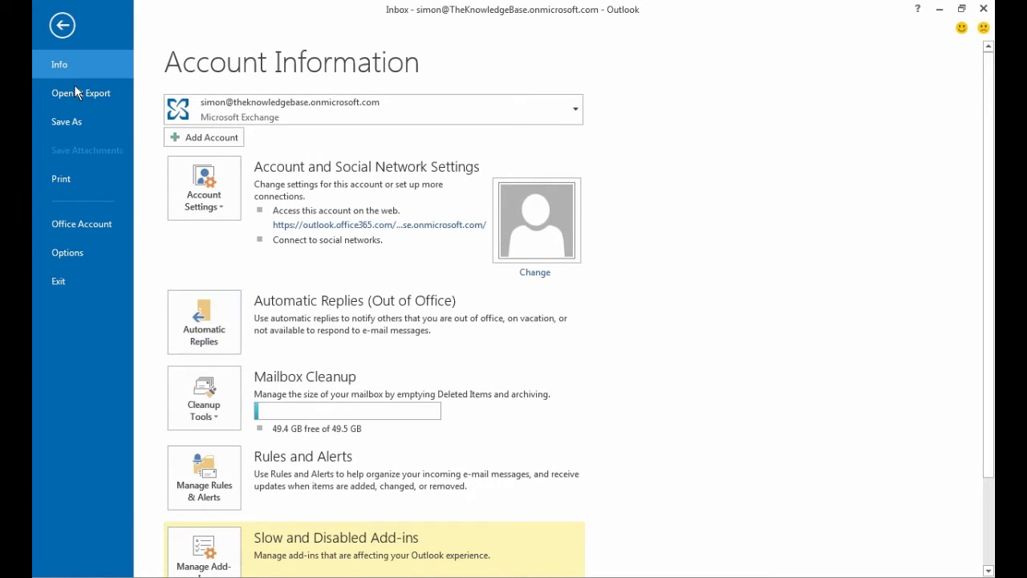
{"action": "left_click", "coordinate": [197, 331]}
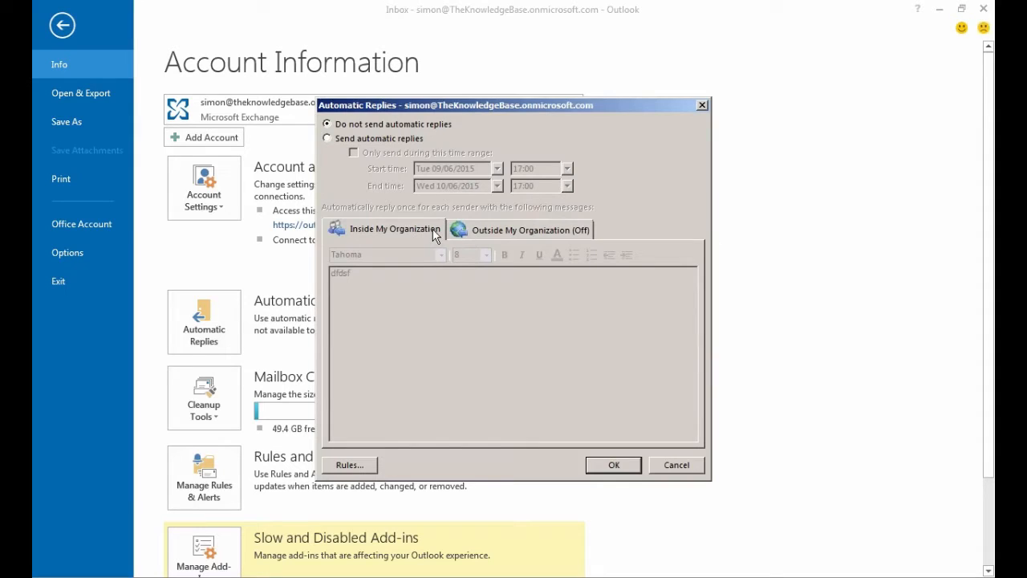
{"action": "left_click", "coordinate": [683, 468]}
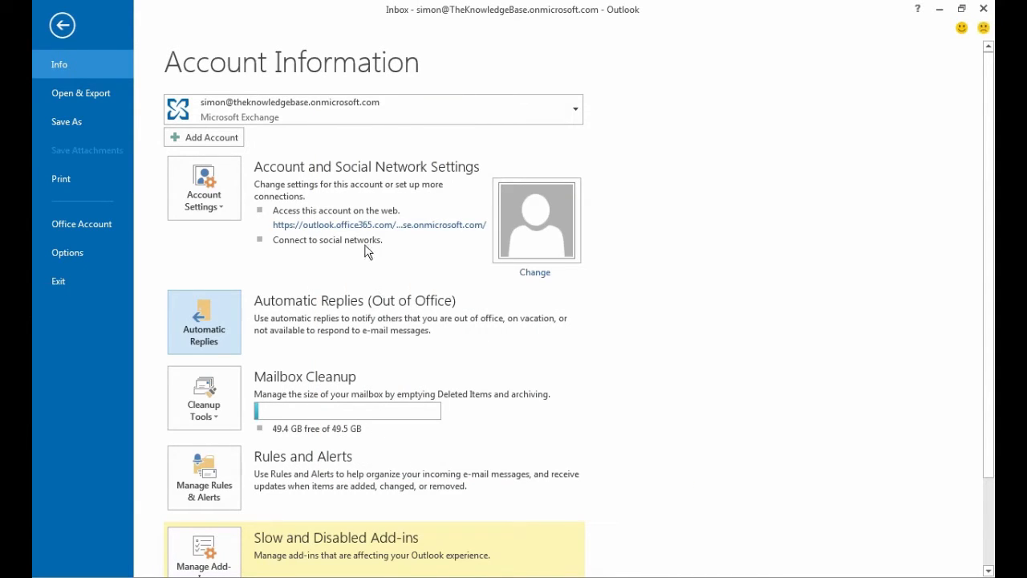
{"action": "left_click", "coordinate": [68, 30]}
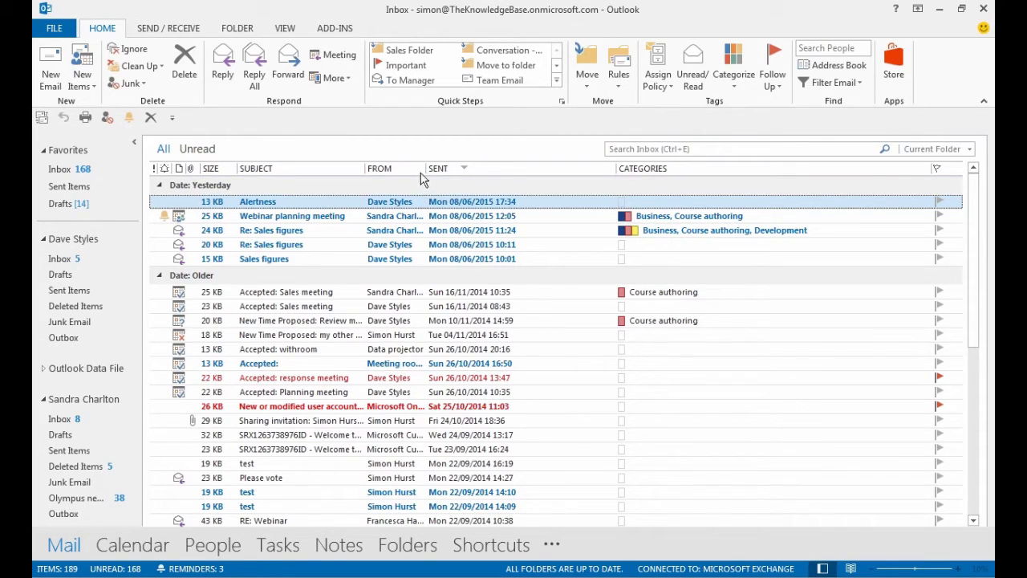
Step: Set the message preview to 2 lines for this folder only
{"action": "left_click", "coordinate": [286, 29]}
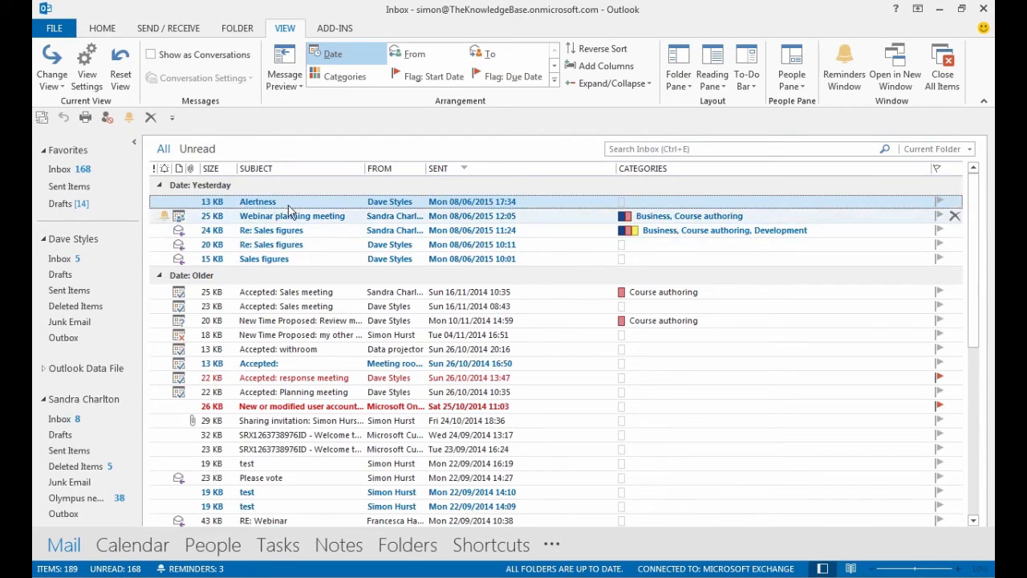
{"action": "left_click", "coordinate": [299, 88]}
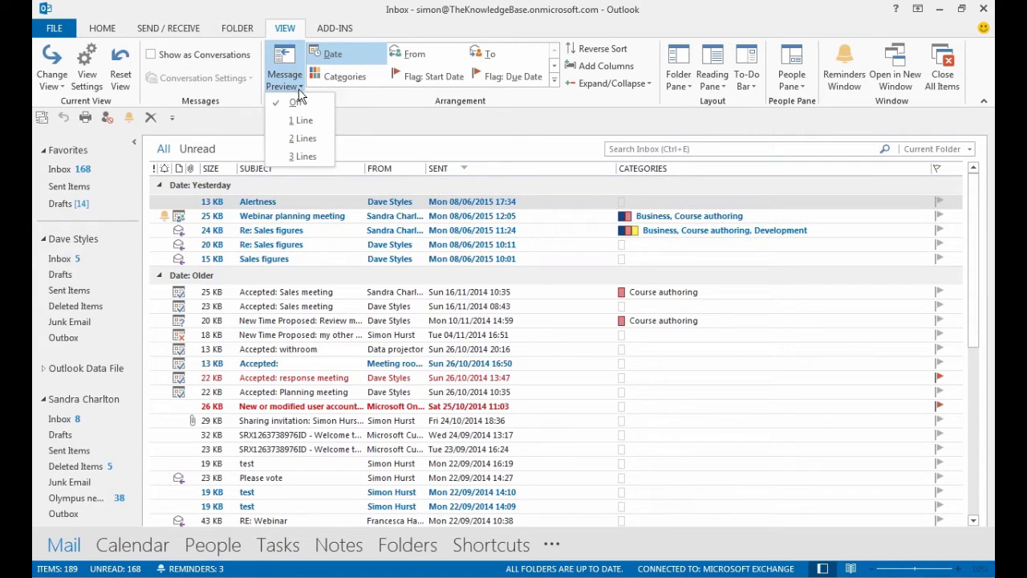
{"action": "left_click", "coordinate": [307, 159]}
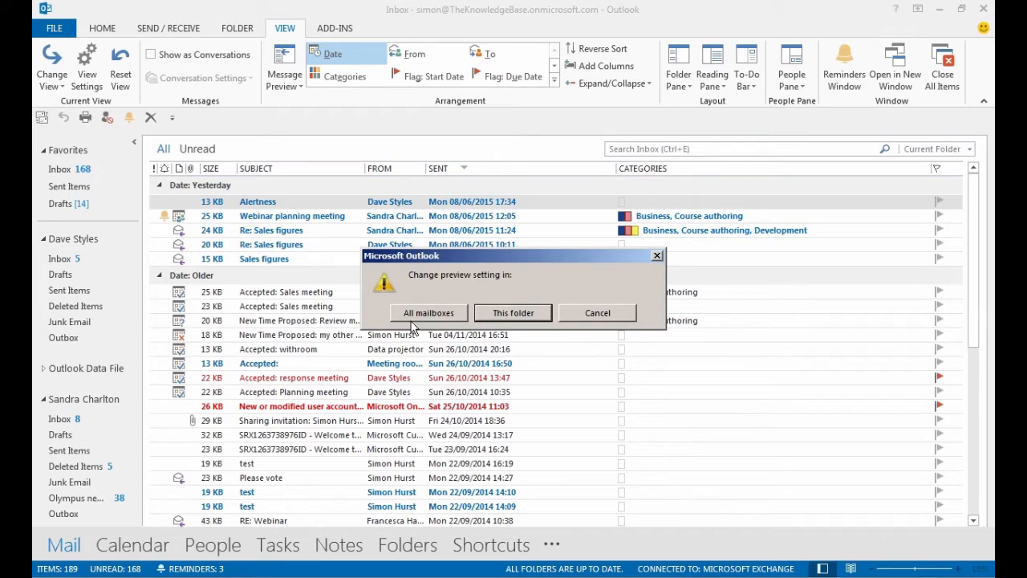
{"action": "left_click", "coordinate": [514, 315]}
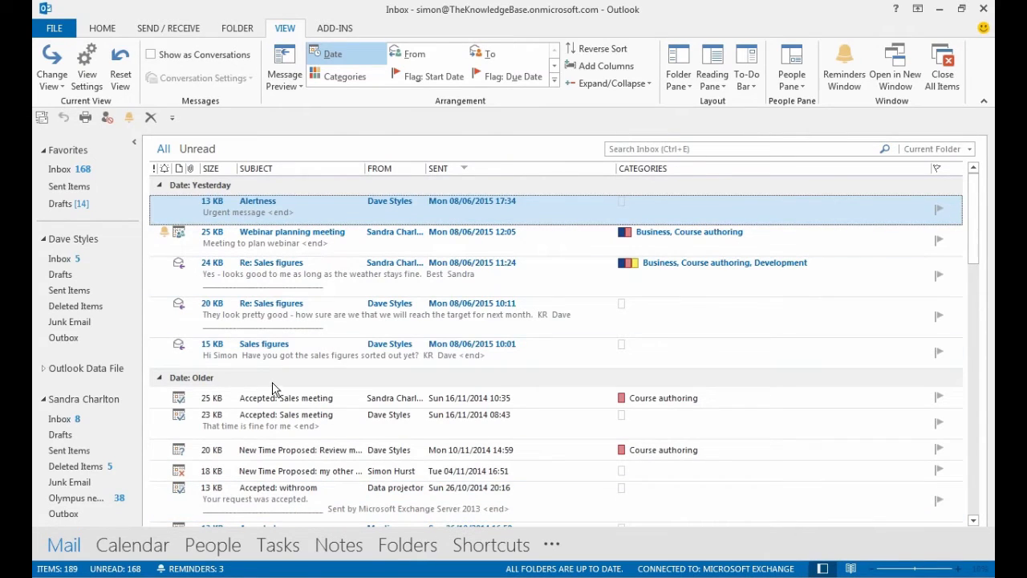
Step: Turn the message preview off for this folder
{"action": "left_click", "coordinate": [290, 76]}
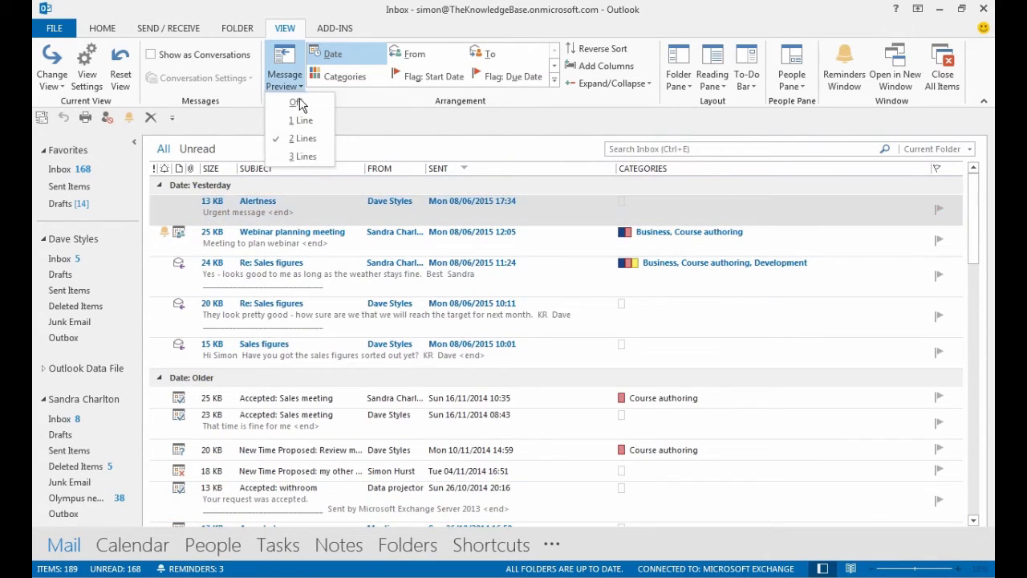
{"action": "left_click", "coordinate": [297, 103]}
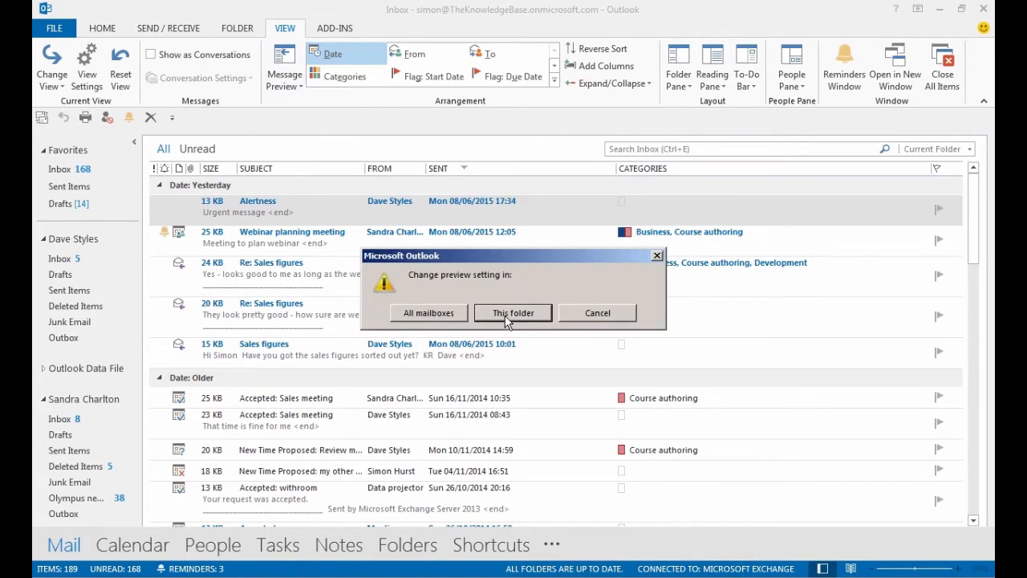
{"action": "left_click", "coordinate": [506, 316]}
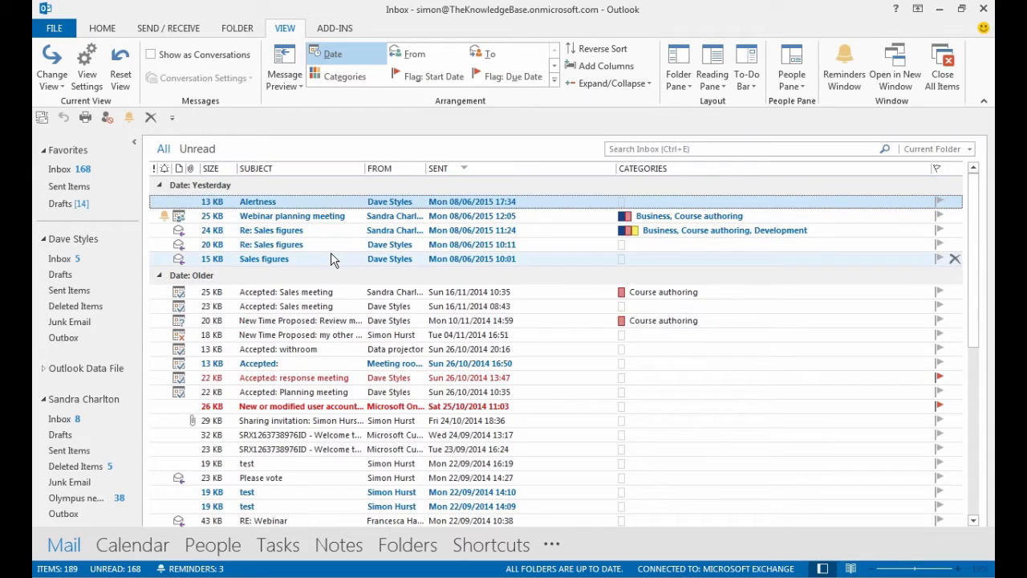
Step: Show the Reading Pane to the right of the message list and review its options for marking items as read and single key reading
{"action": "left_click", "coordinate": [719, 88]}
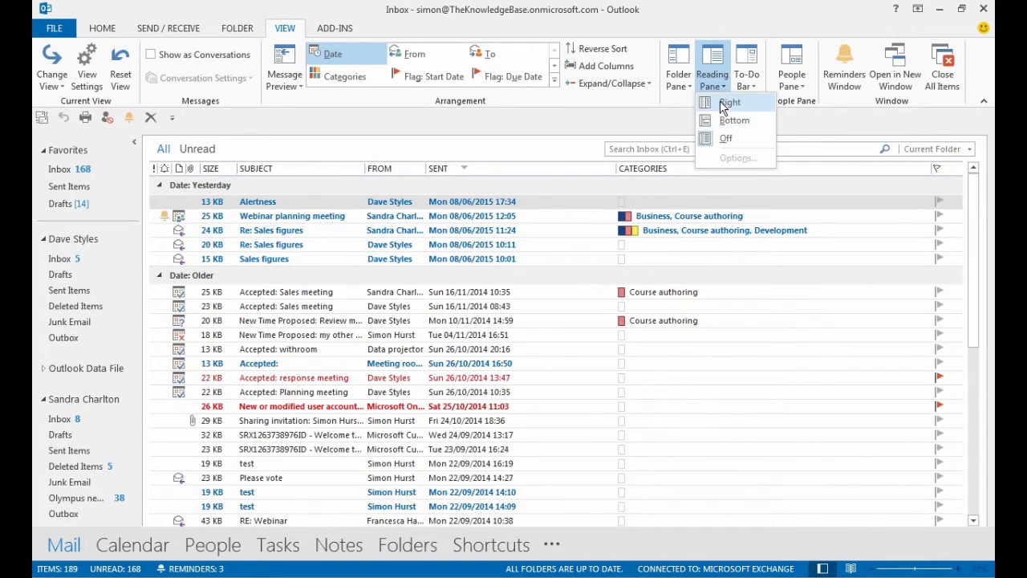
{"action": "left_click", "coordinate": [723, 104]}
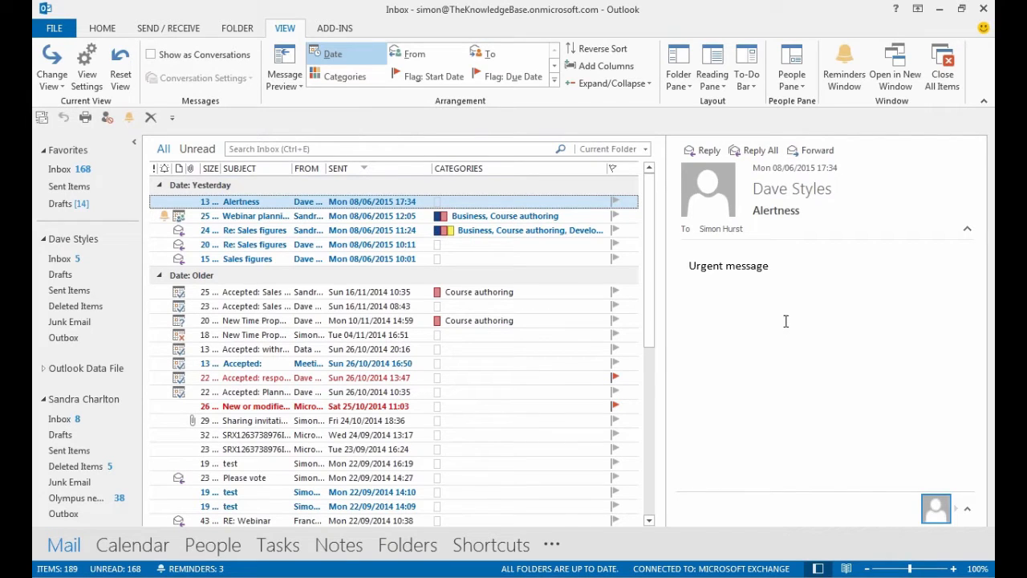
{"action": "left_click", "coordinate": [721, 86]}
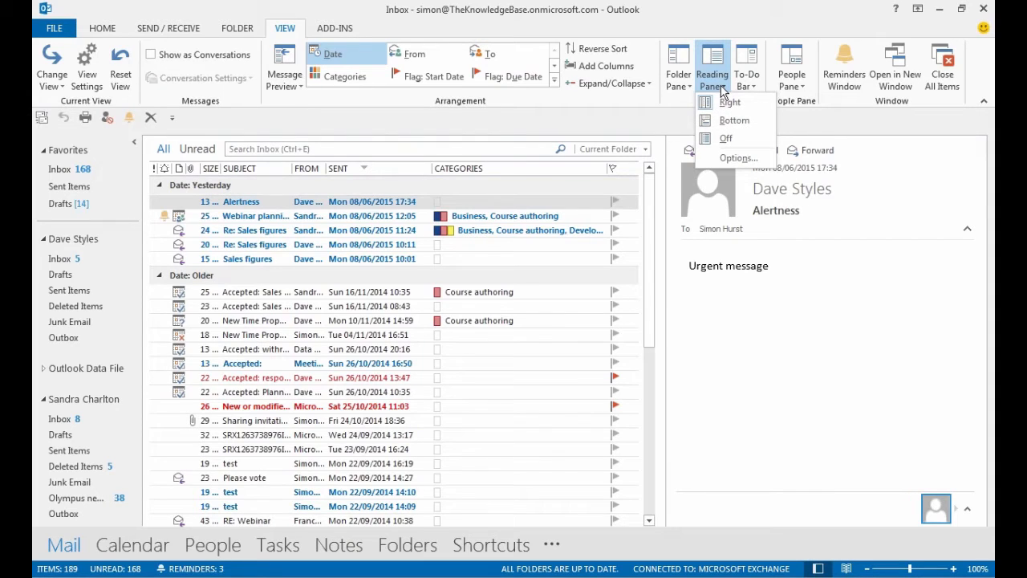
{"action": "left_click", "coordinate": [737, 158]}
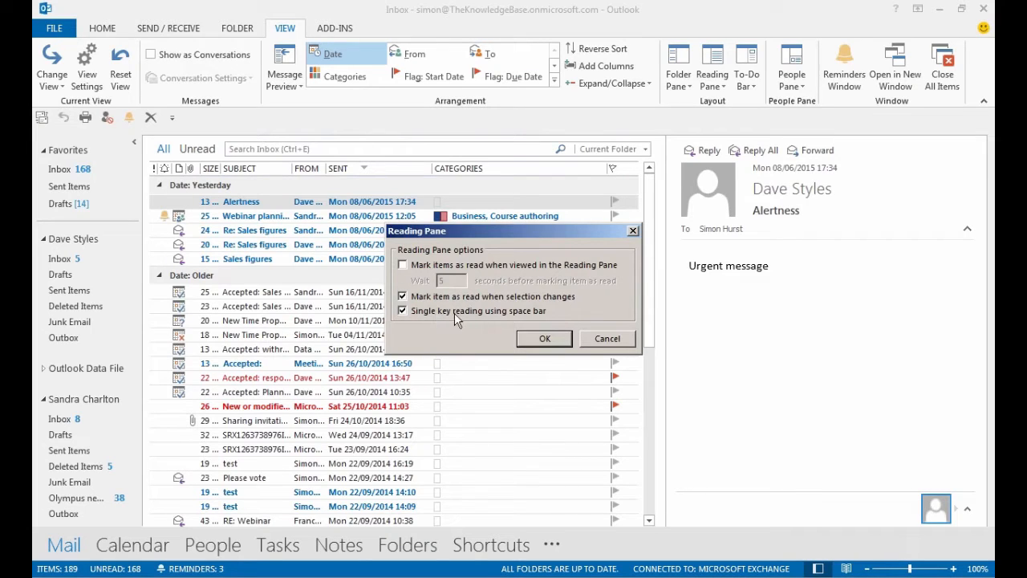
{"action": "left_click", "coordinate": [545, 342]}
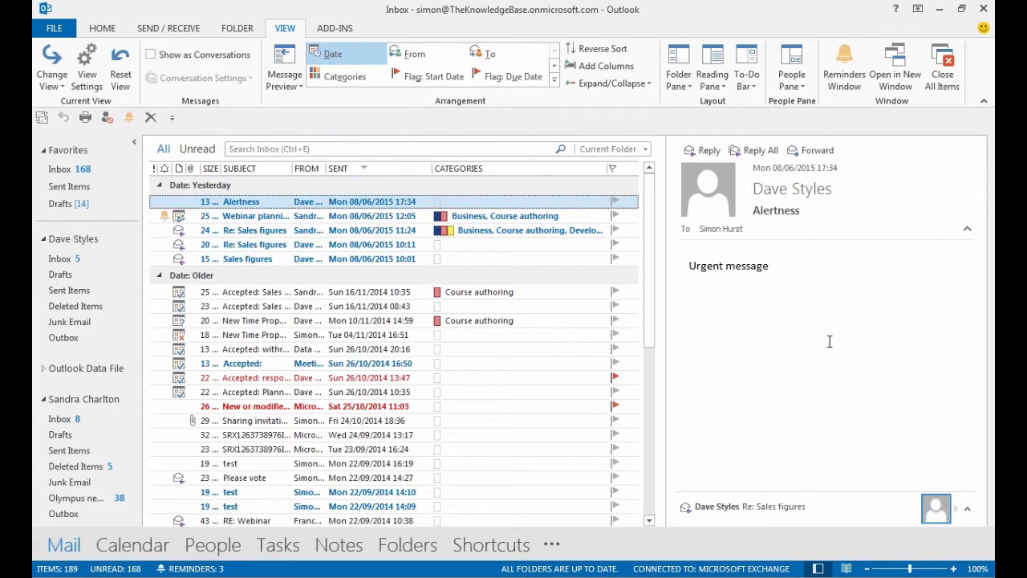
Step: Read through yesterday's messages in the Reading Pane, paging through the sales figures reply, and return to the Alertness message
{"action": "key", "text": "Down"}
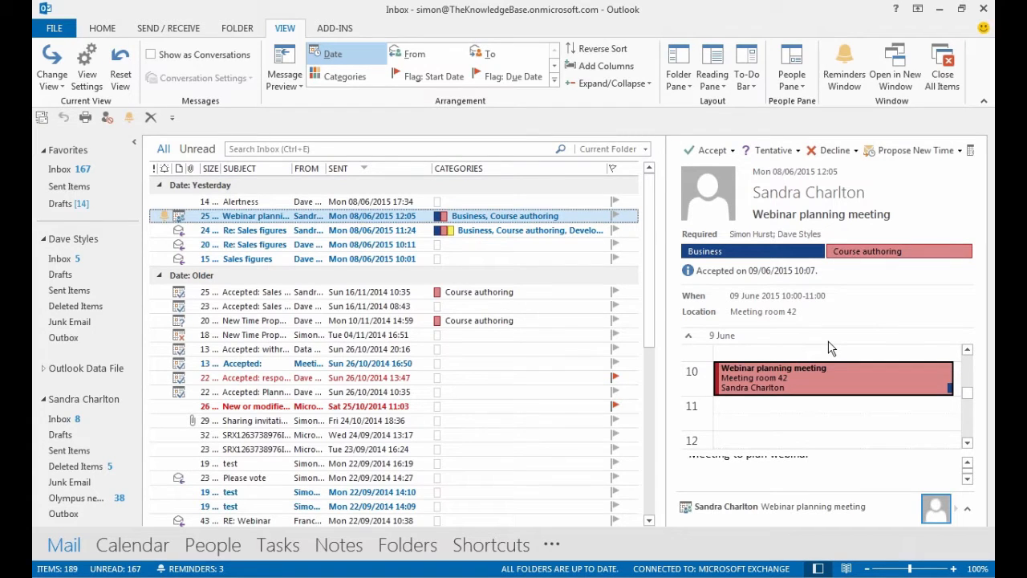
{"action": "key", "text": "Down"}
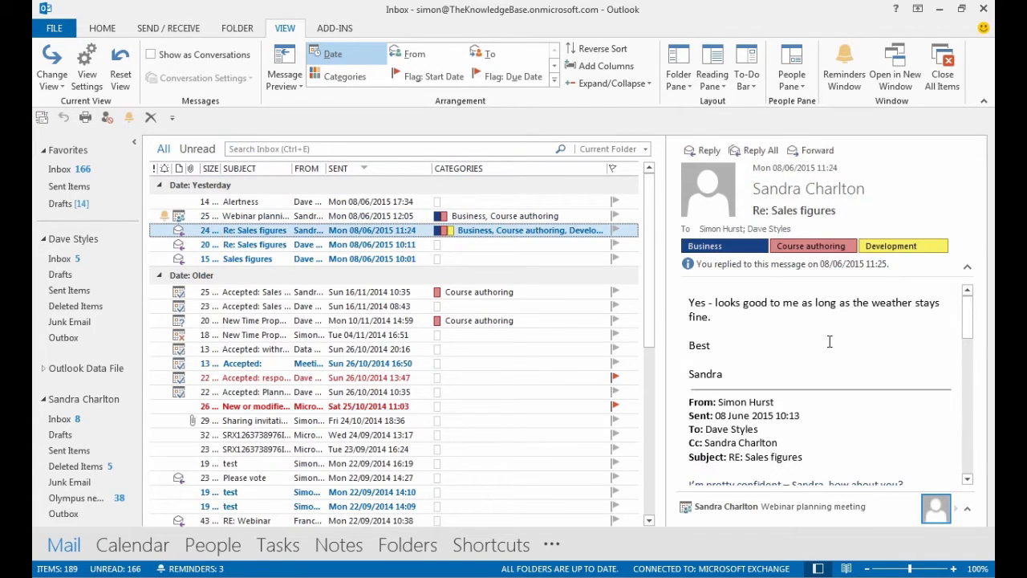
{"action": "scroll", "coordinate": [830, 341], "scroll_direction": "down", "scroll_amount": 15}
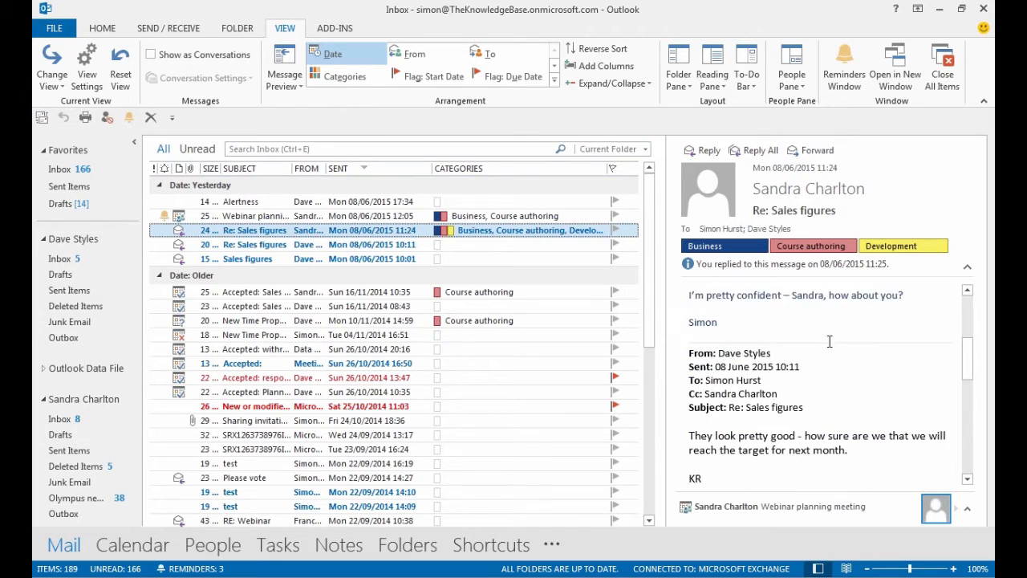
{"action": "key", "text": "space"}
{"action": "key", "text": "space"}
{"action": "key", "text": "space"}
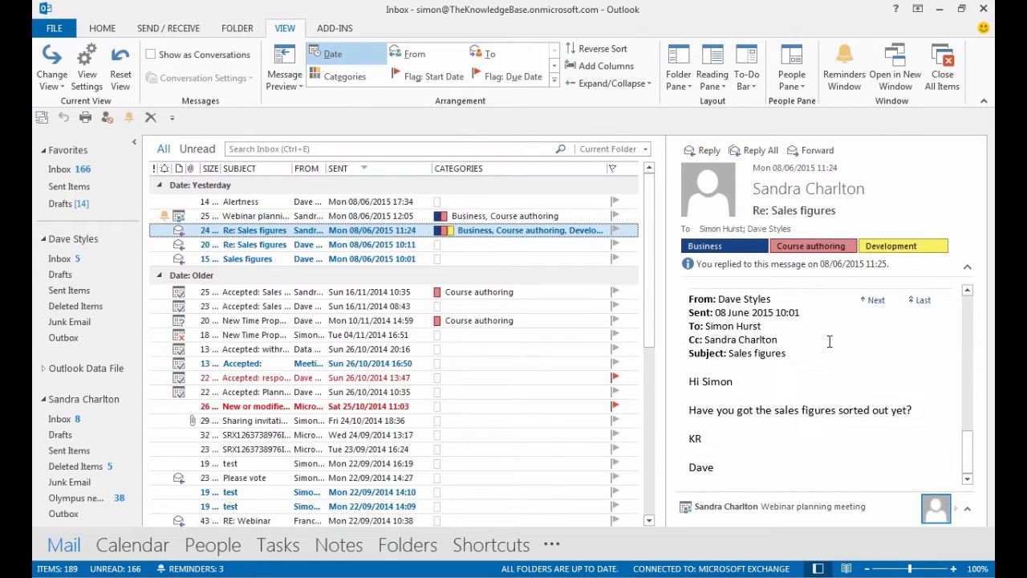
{"action": "key", "text": "space"}
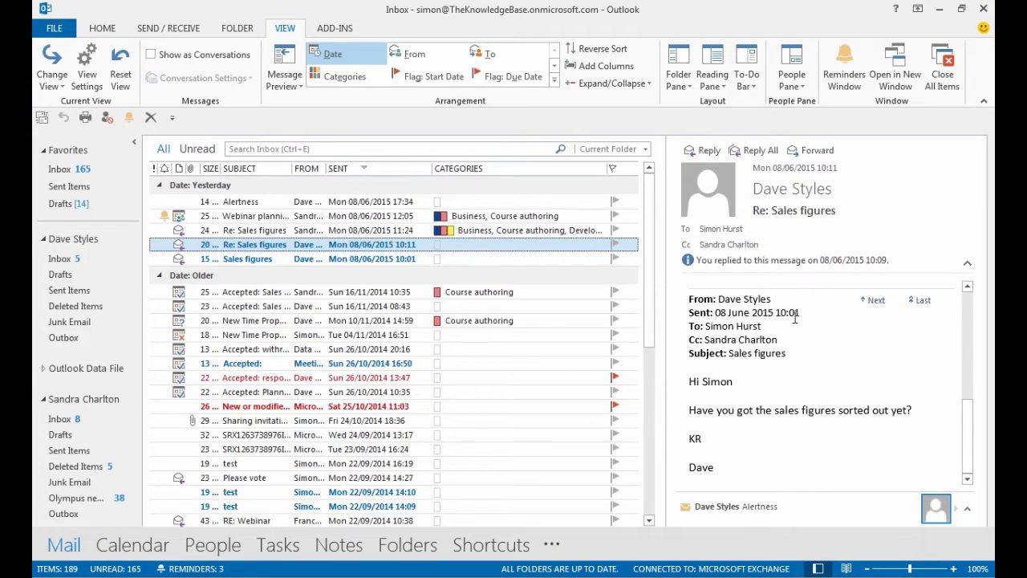
{"action": "left_click", "coordinate": [253, 202]}
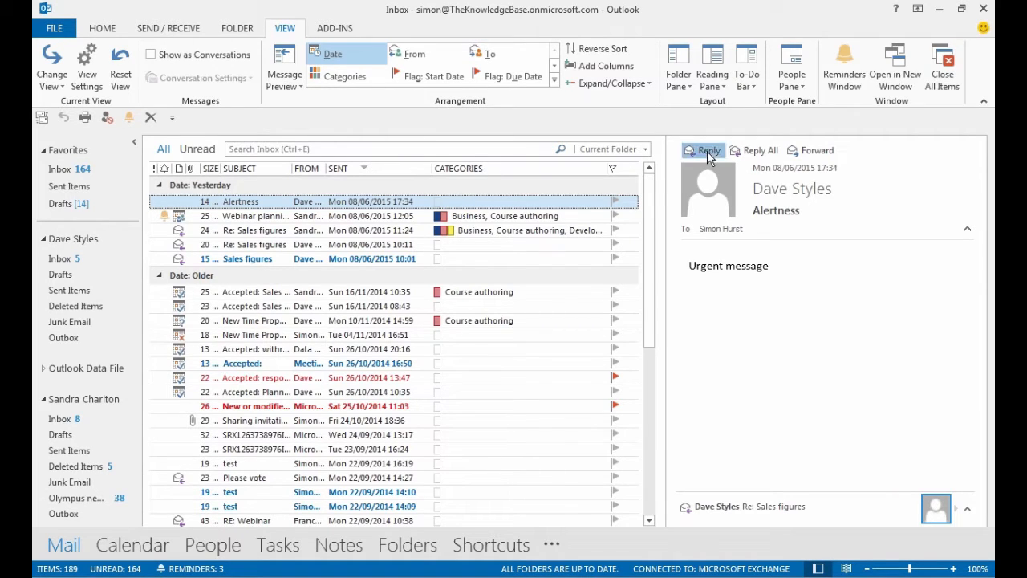
Step: Start and discard an inline reply to the Alertness message, and review the Accept options on the Webinar planning meeting request
{"action": "left_click", "coordinate": [707, 151]}
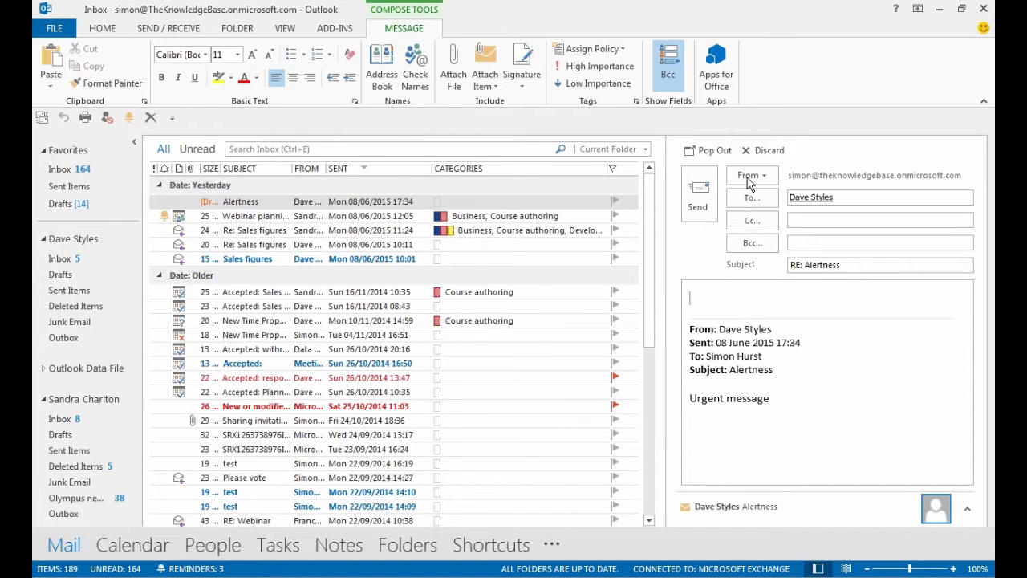
{"action": "left_click", "coordinate": [766, 150]}
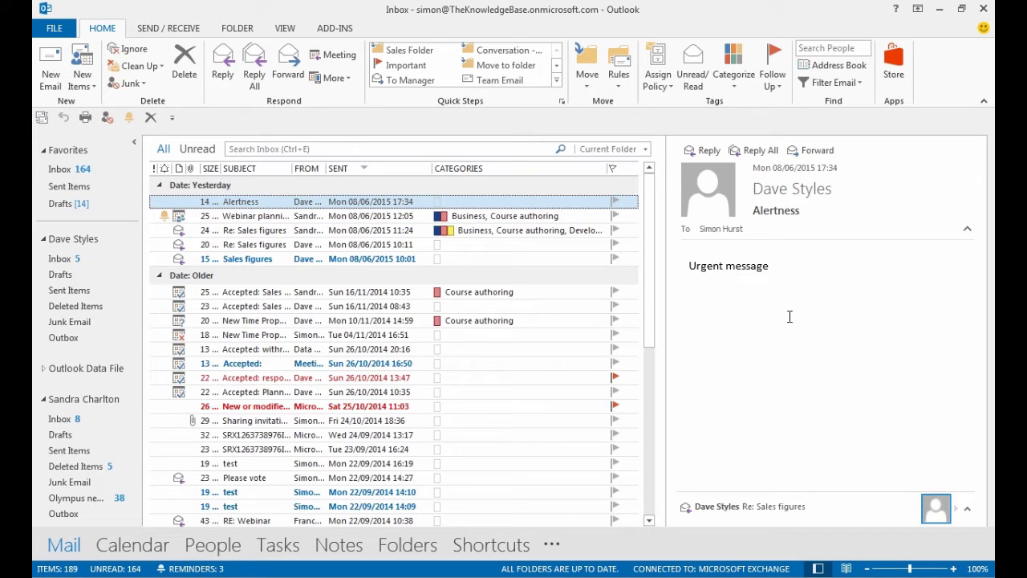
{"action": "left_click", "coordinate": [228, 217]}
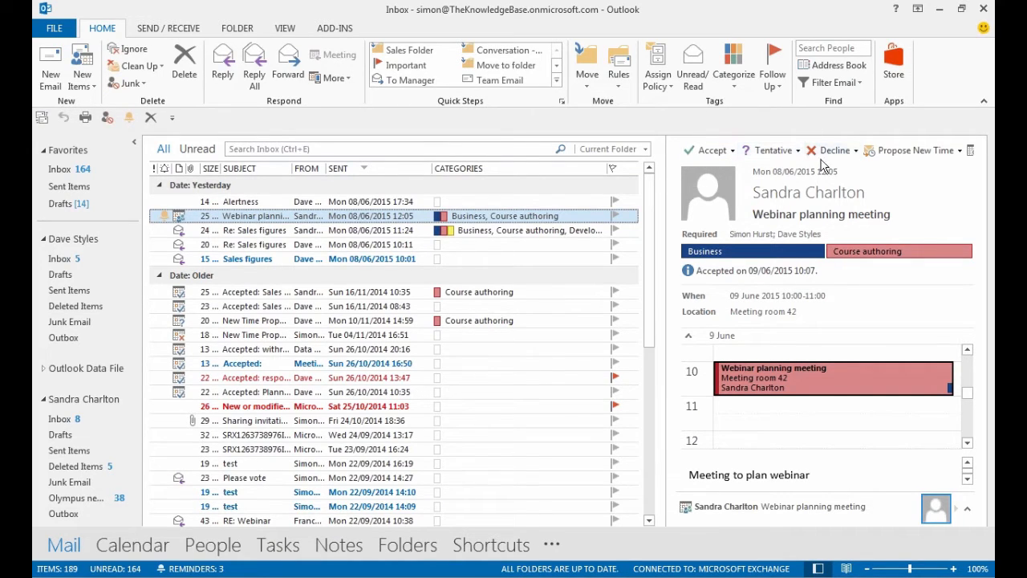
{"action": "left_click", "coordinate": [733, 152]}
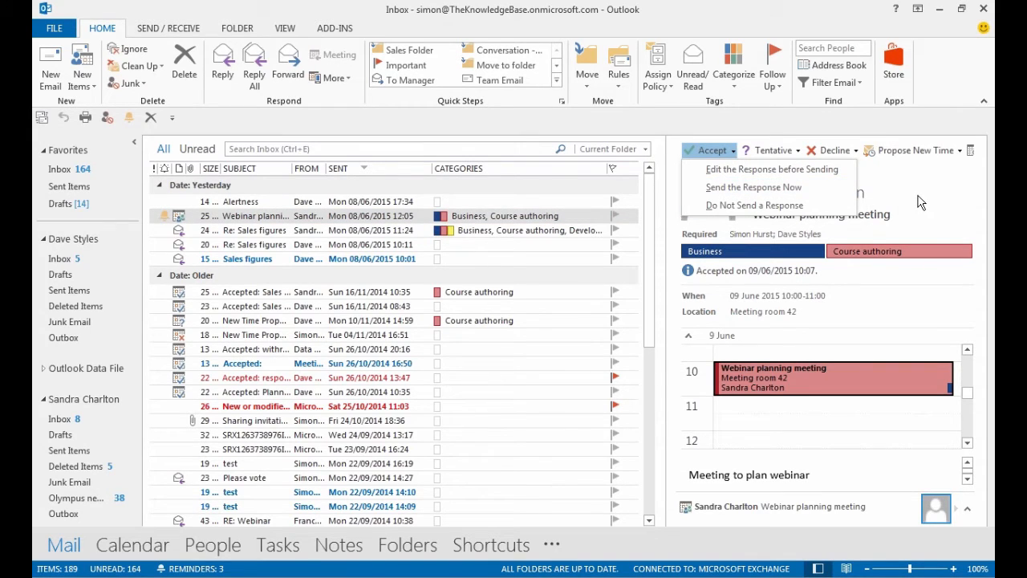
{"action": "key", "text": "Escape"}
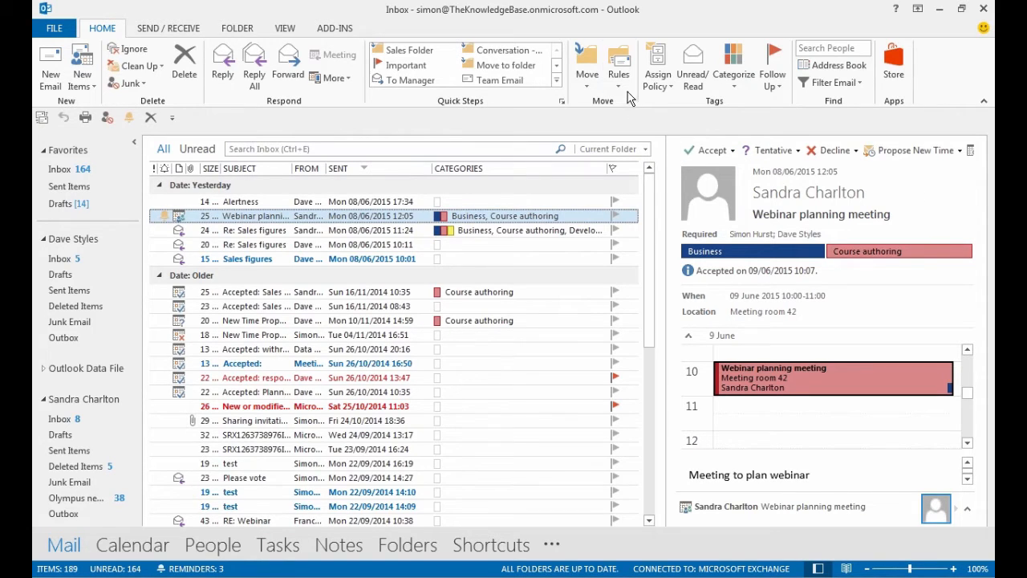
Step: Turn off the Reading Pane for the inbox
{"action": "left_click", "coordinate": [284, 28]}
{"action": "left_click", "coordinate": [725, 94]}
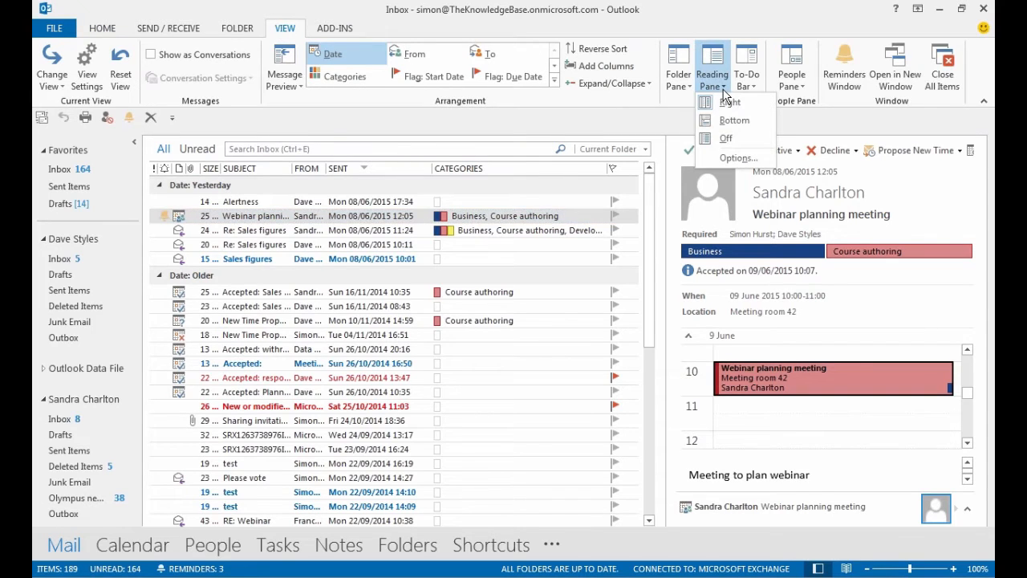
{"action": "left_click", "coordinate": [727, 140]}
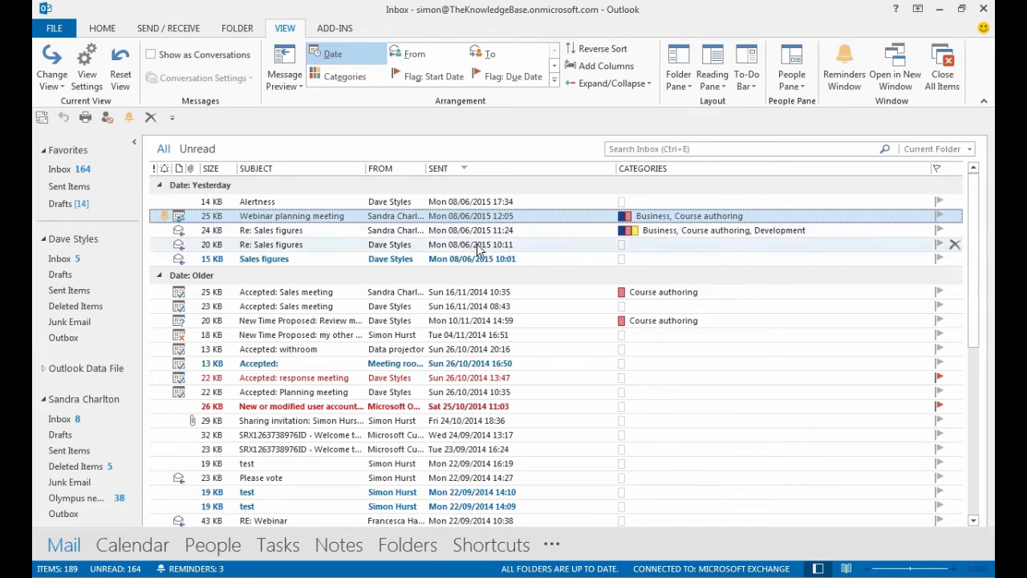
Step: Sort the inbox by sent date in both directions and by sender, ending with the most recently sent messages first
{"action": "left_click", "coordinate": [441, 170]}
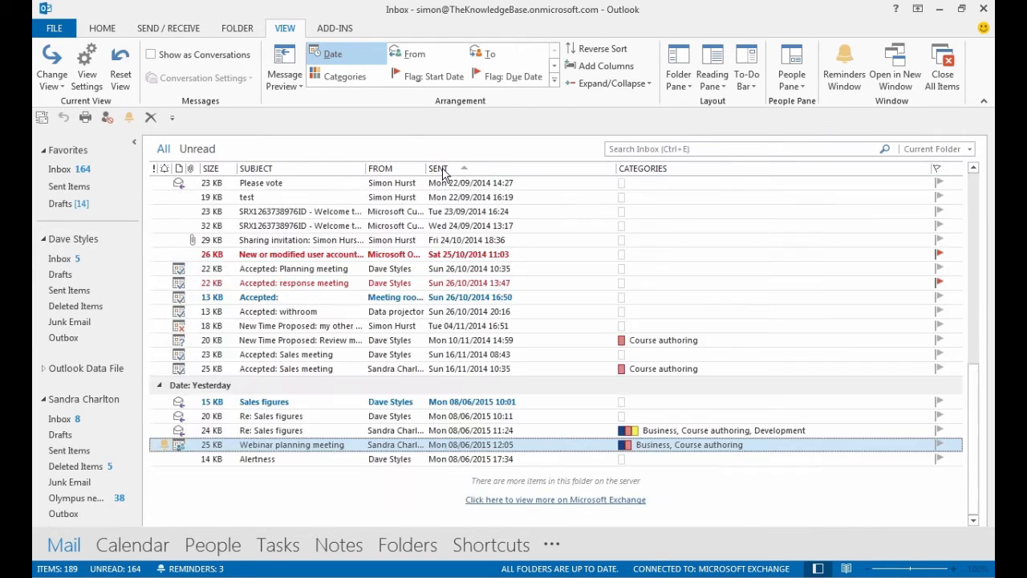
{"action": "left_click", "coordinate": [441, 170]}
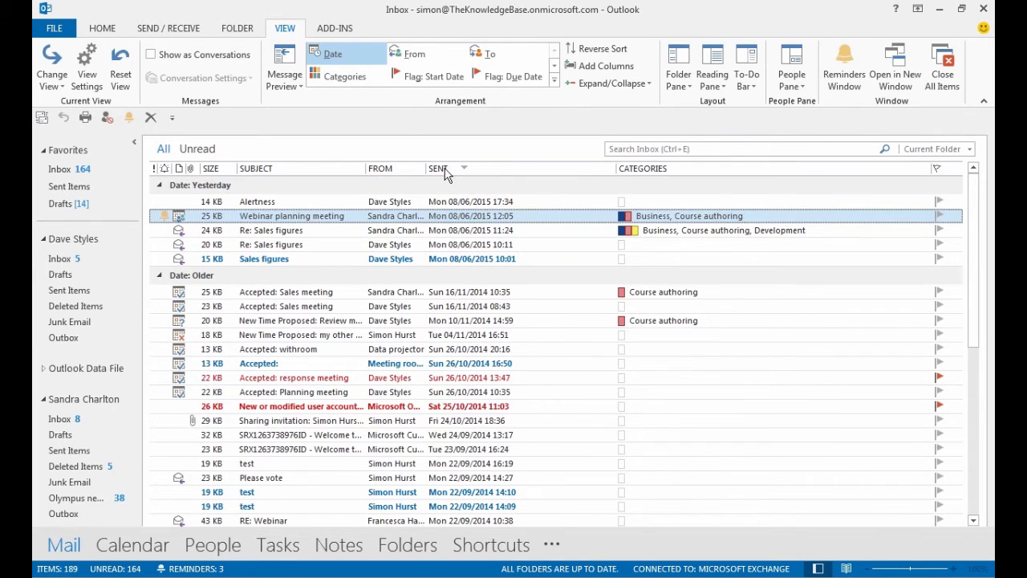
{"action": "left_click", "coordinate": [397, 170]}
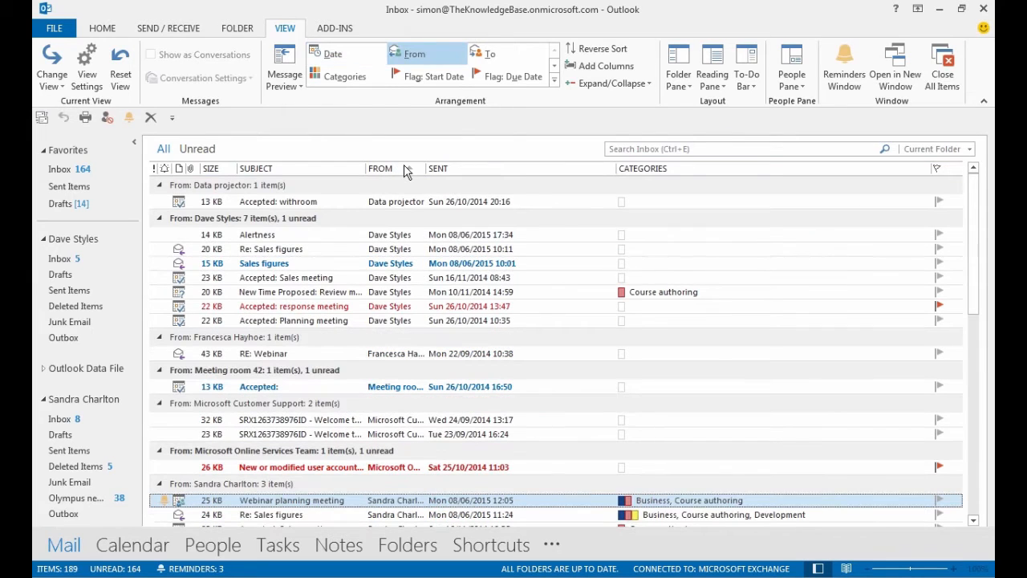
{"action": "left_click", "coordinate": [456, 172]}
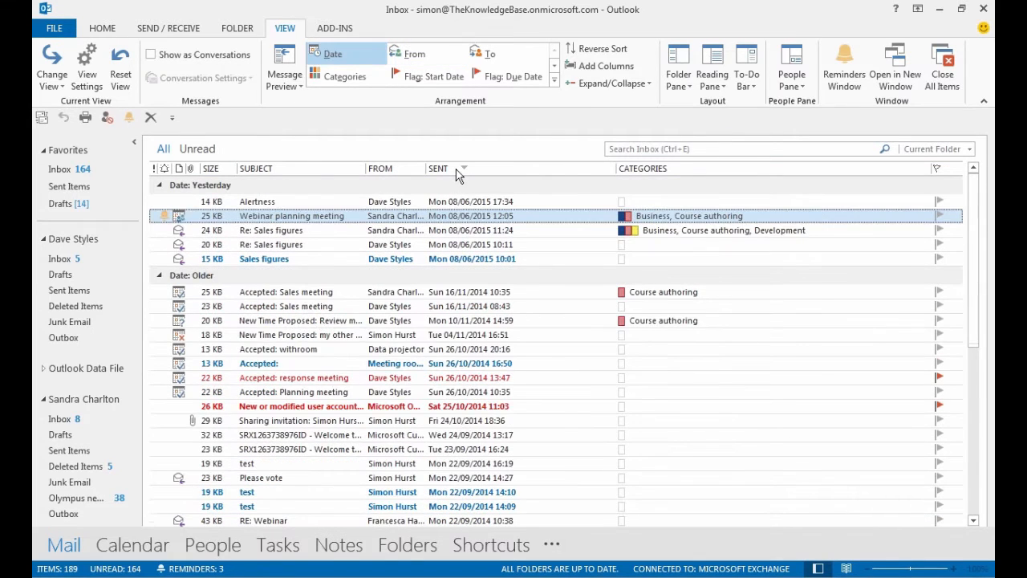
{"action": "left_click", "coordinate": [457, 172]}
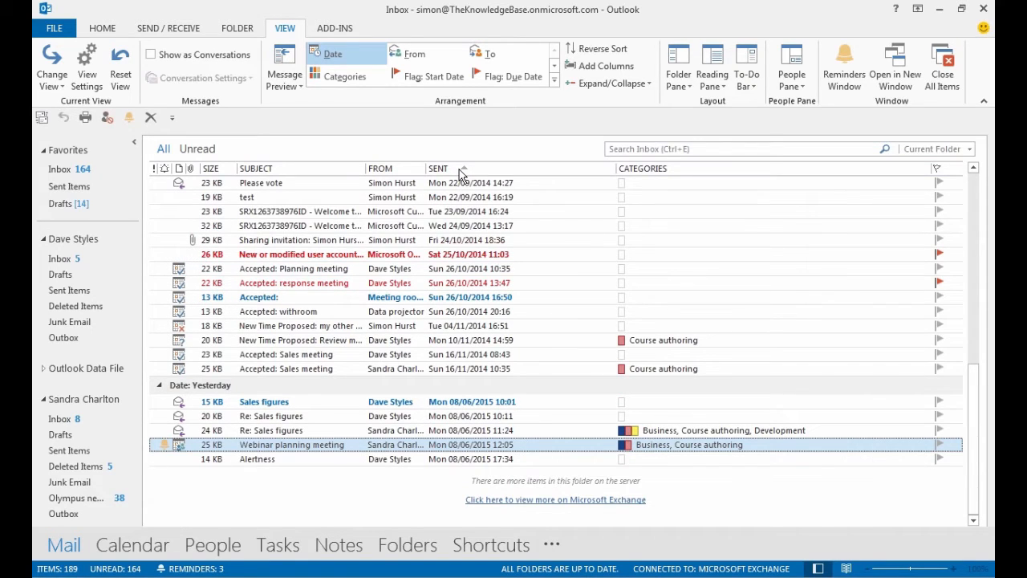
{"action": "left_click", "coordinate": [460, 170]}
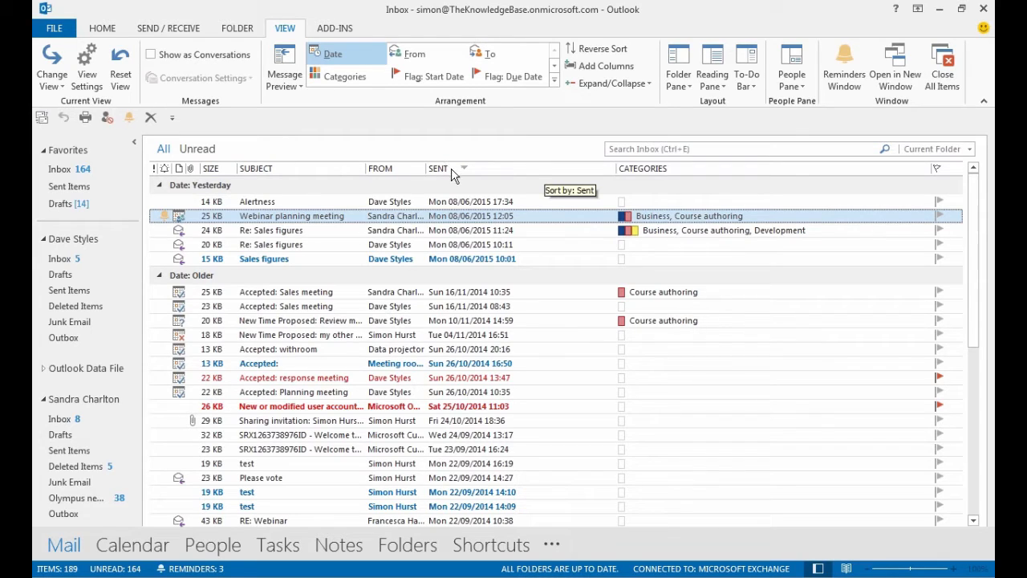
Step: Remove the Categories column from the message list
{"action": "left_click", "coordinate": [660, 170]}
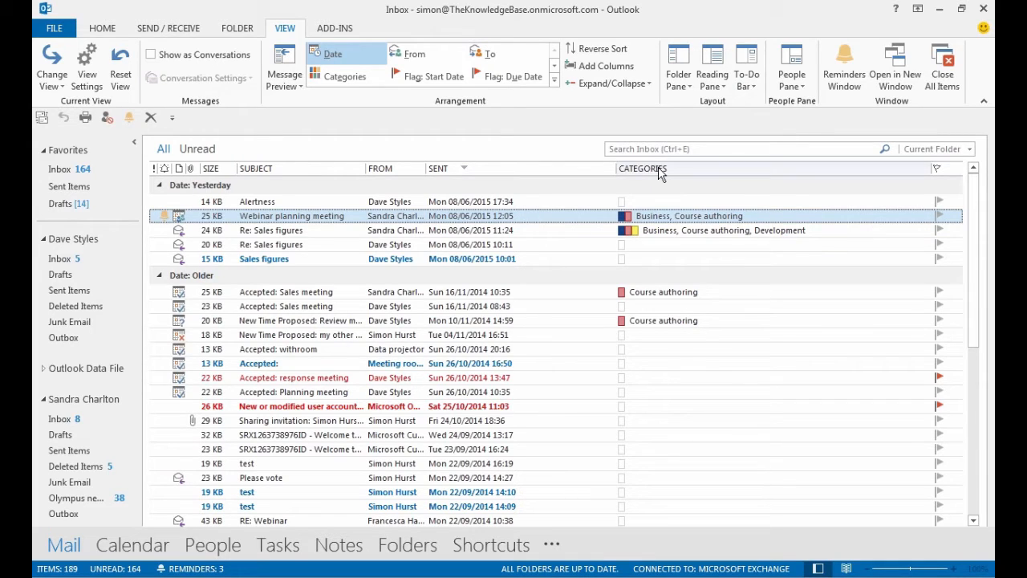
{"action": "left_click_drag", "start_coordinate": [660, 172], "coordinate": [654, 270]}
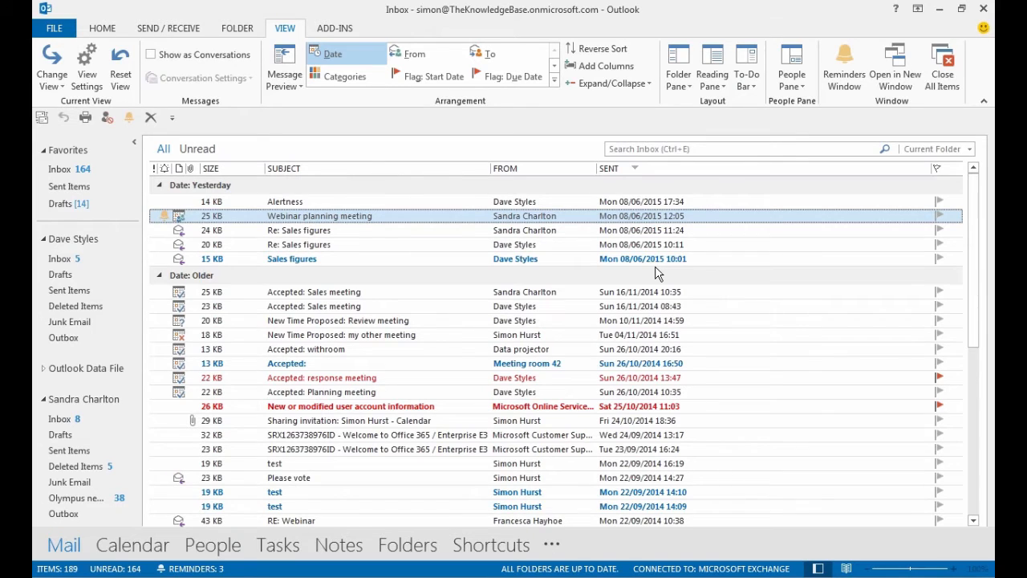
Step: Use the Field Chooser's frequently-used fields to add Categories between Sent and the flag column, and narrow the Sent column
{"action": "right_click", "coordinate": [399, 175]}
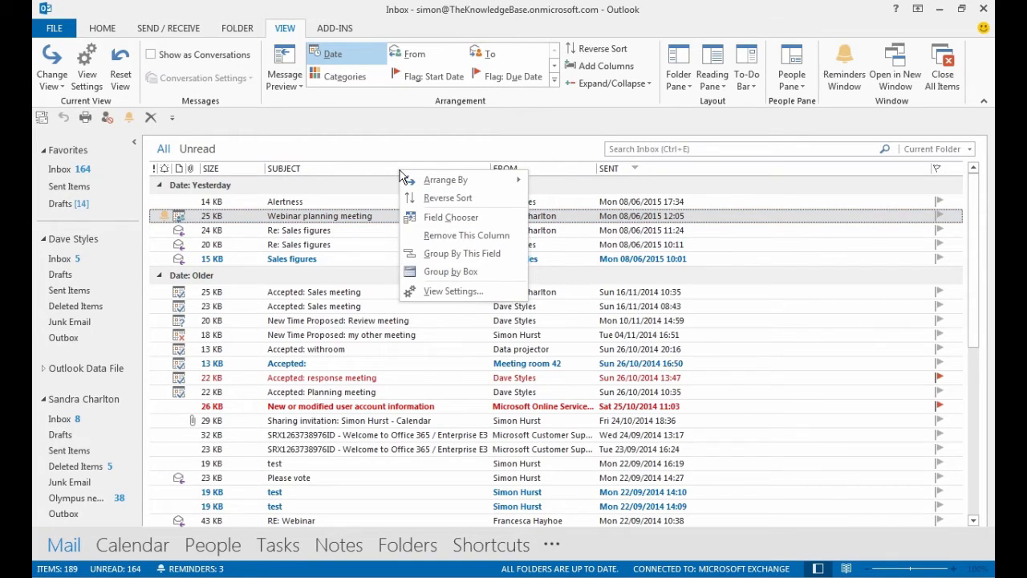
{"action": "left_click", "coordinate": [443, 224]}
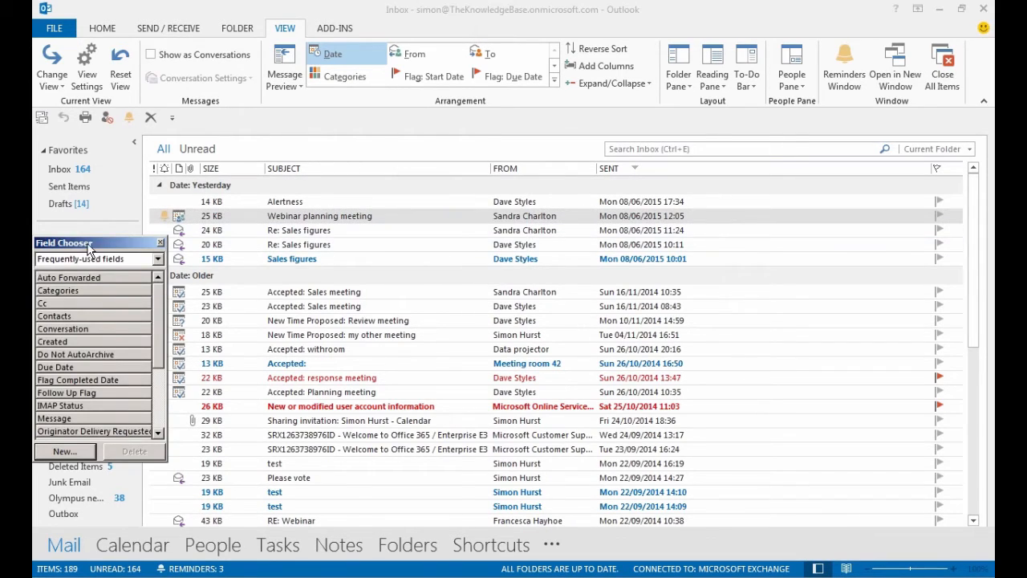
{"action": "left_click_drag", "start_coordinate": [97, 244], "coordinate": [486, 217]}
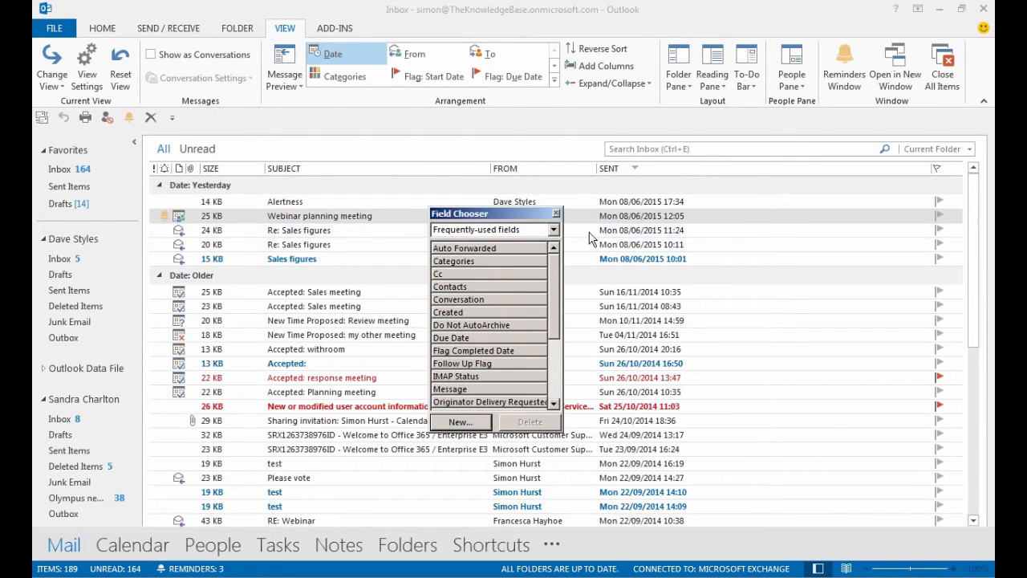
{"action": "left_click", "coordinate": [554, 230]}
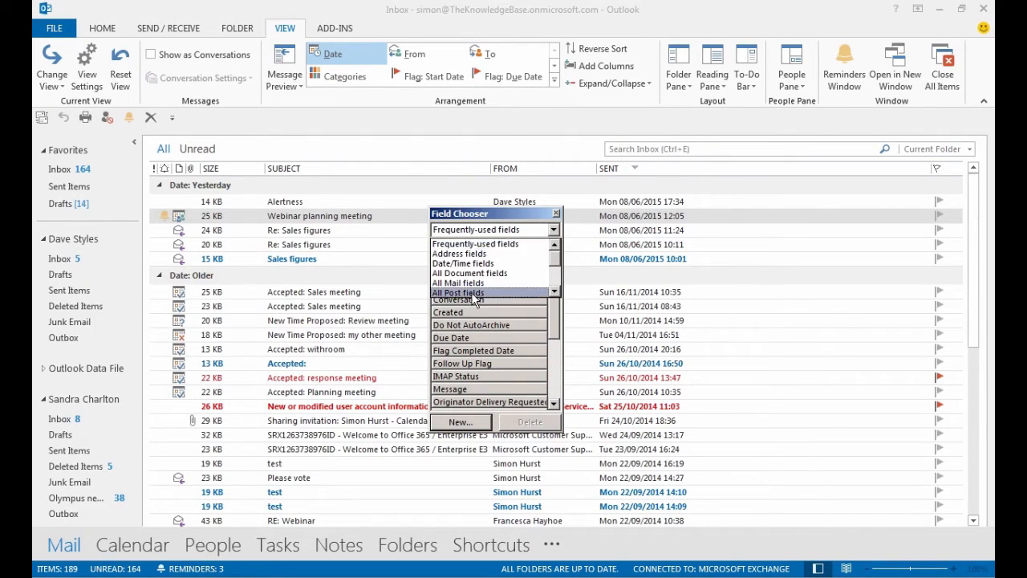
{"action": "left_click", "coordinate": [475, 243]}
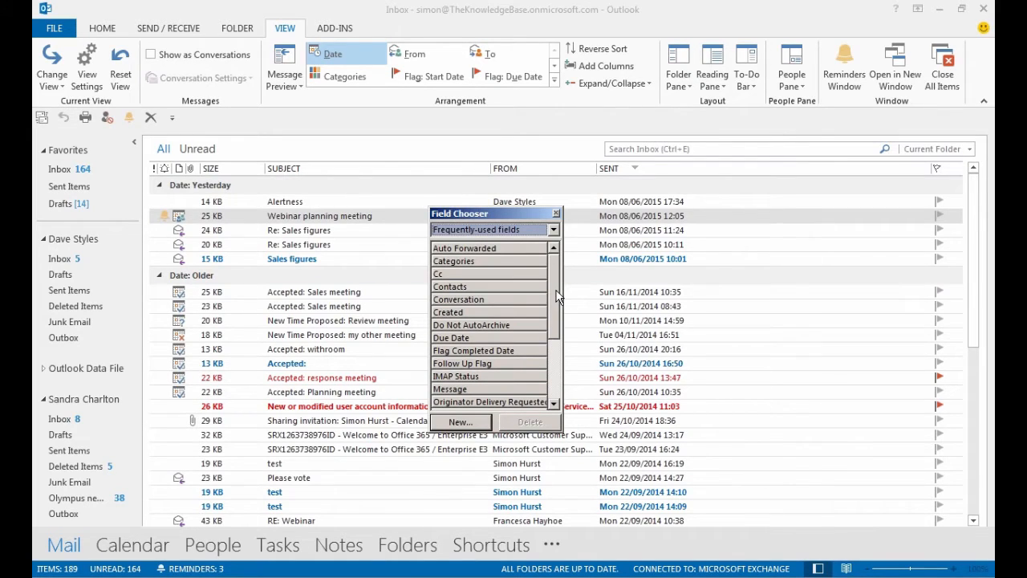
{"action": "left_click", "coordinate": [454, 268]}
{"action": "left_click_drag", "start_coordinate": [454, 268], "coordinate": [902, 181]}
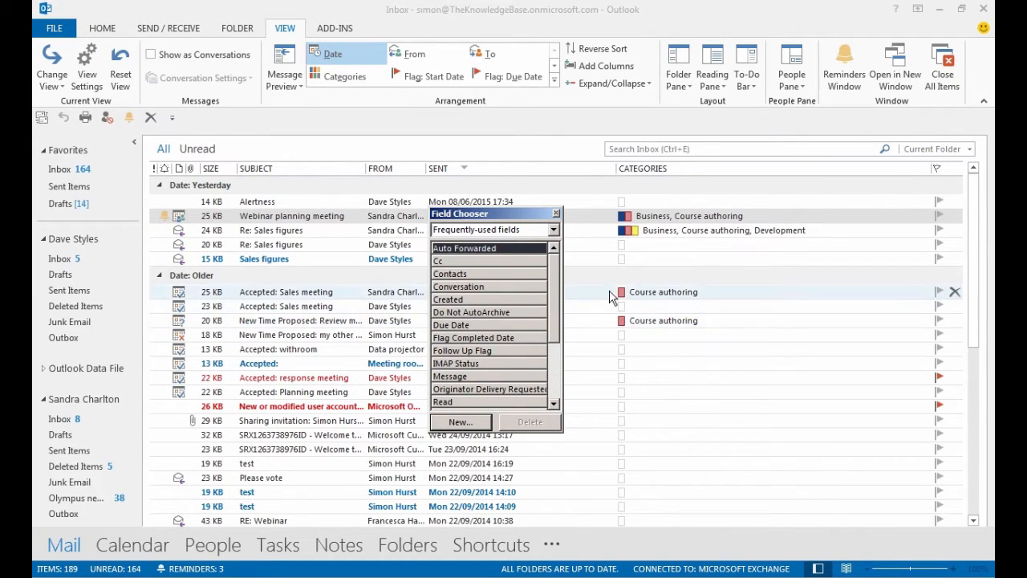
{"action": "mouse_move", "coordinate": [558, 315]}
{"action": "left_mouse_down"}
{"action": "mouse_move", "coordinate": [556, 376]}
{"action": "mouse_move", "coordinate": [558, 299]}
{"action": "left_mouse_up"}
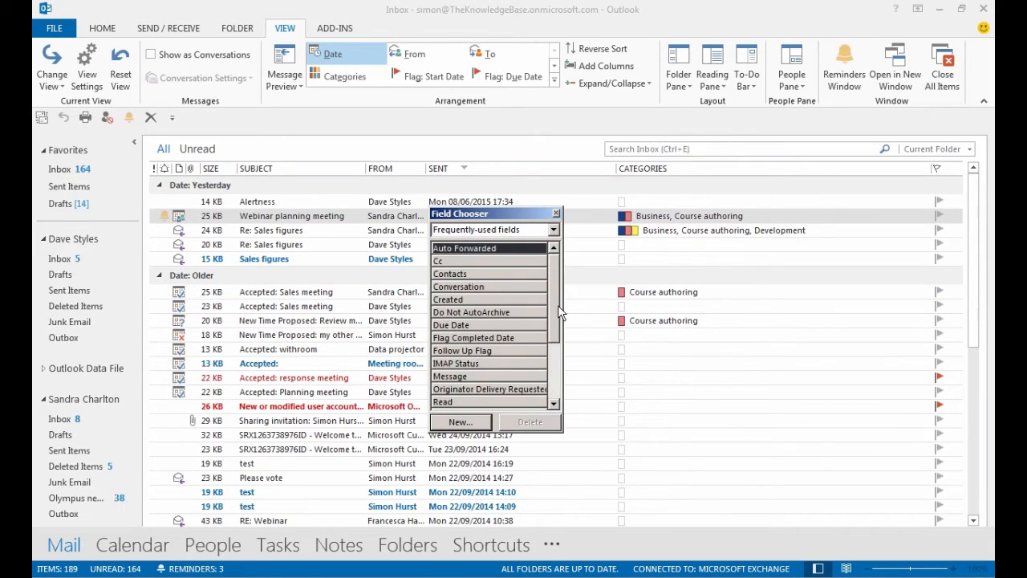
{"action": "left_click", "coordinate": [557, 214]}
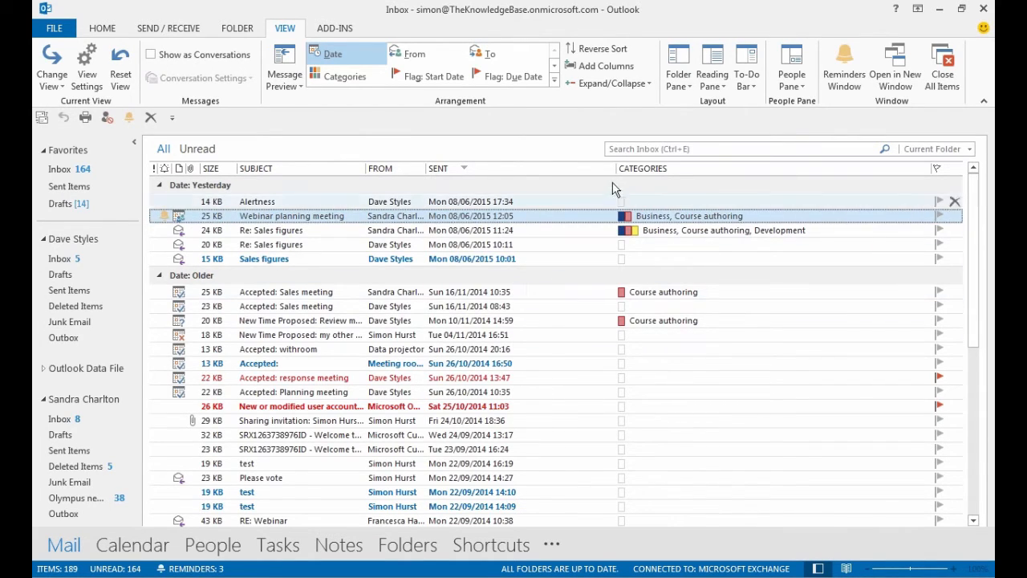
{"action": "left_click_drag", "start_coordinate": [617, 167], "coordinate": [534, 168]}
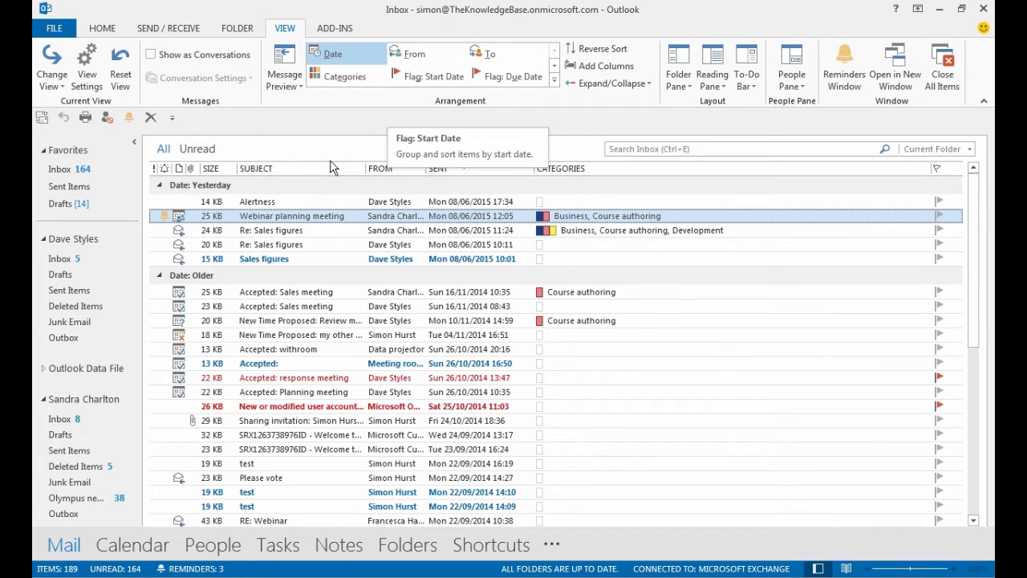
Step: Arrange the inbox by From and jump to the senders starting with W and back to those starting with D
{"action": "left_click", "coordinate": [409, 57]}
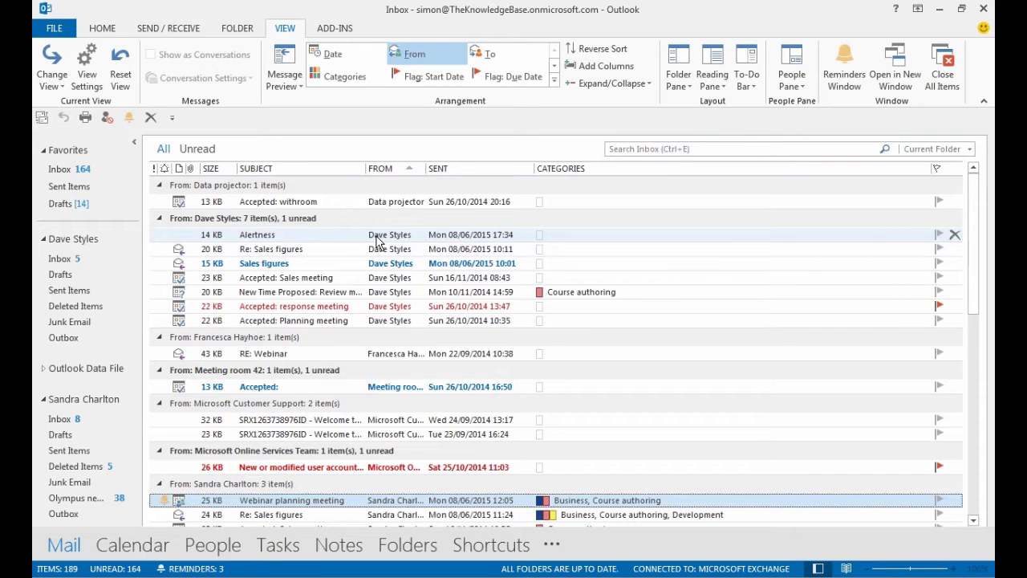
{"action": "key", "text": "w"}
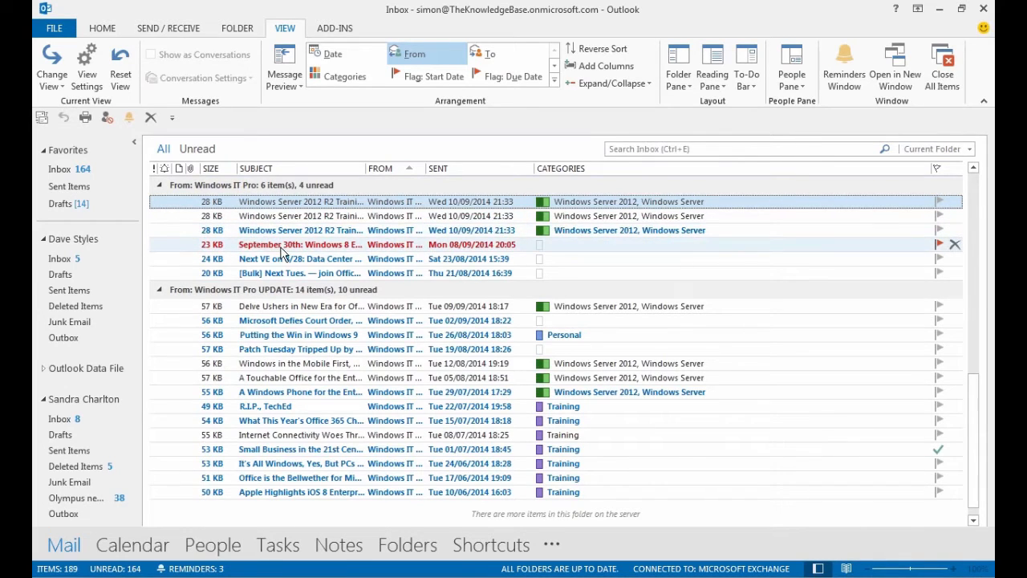
{"action": "key", "text": "d"}
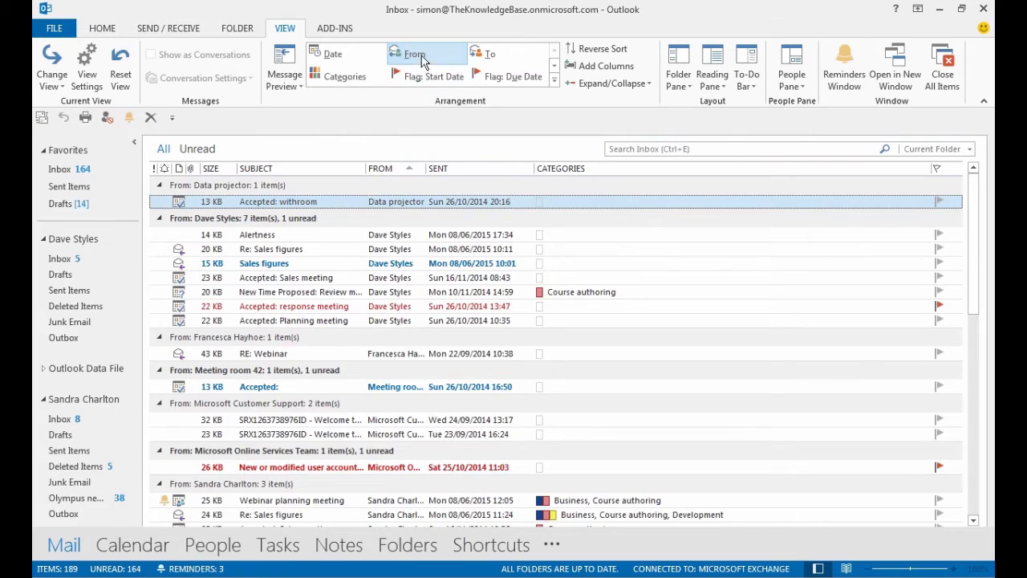
Step: Arrange the inbox by Size and display the Group By Box above the column headings
{"action": "left_click", "coordinate": [553, 80]}
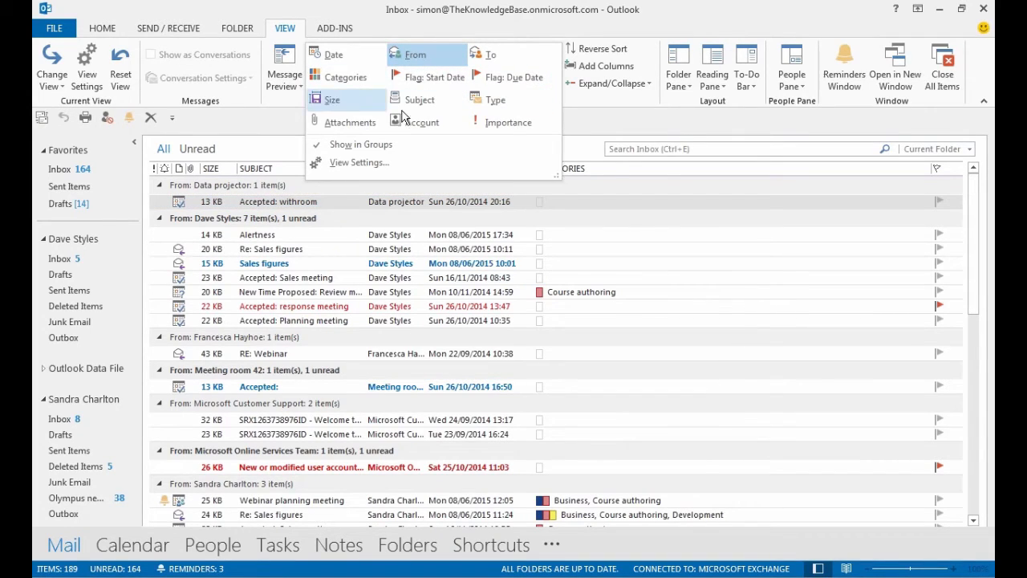
{"action": "left_click", "coordinate": [333, 99]}
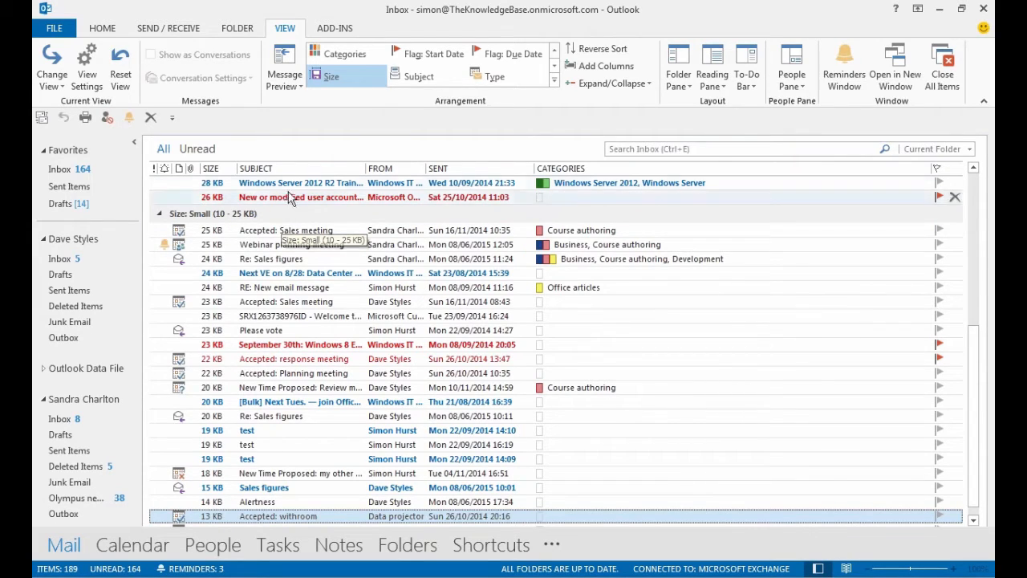
{"action": "right_click", "coordinate": [299, 171]}
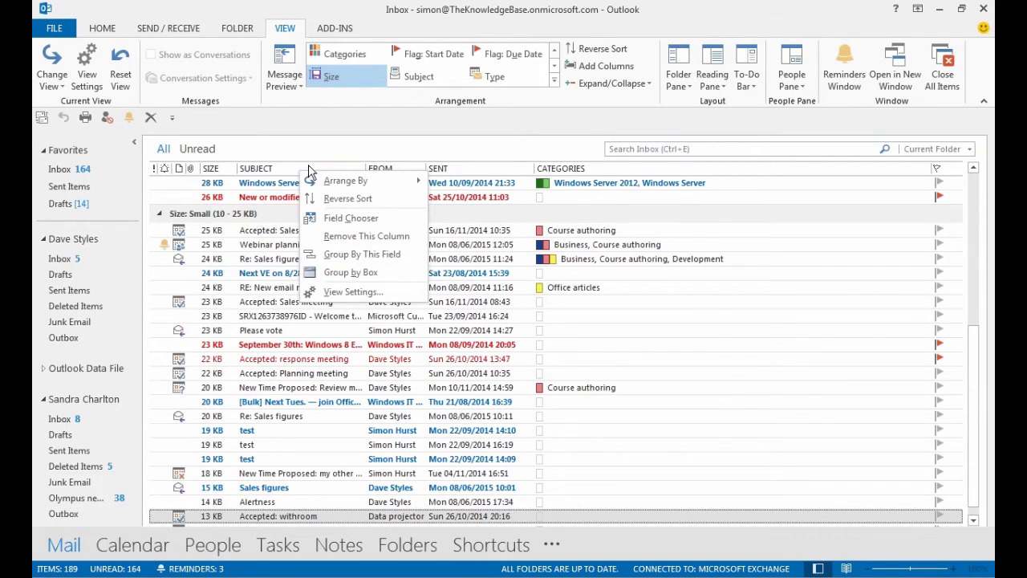
{"action": "left_click", "coordinate": [351, 273]}
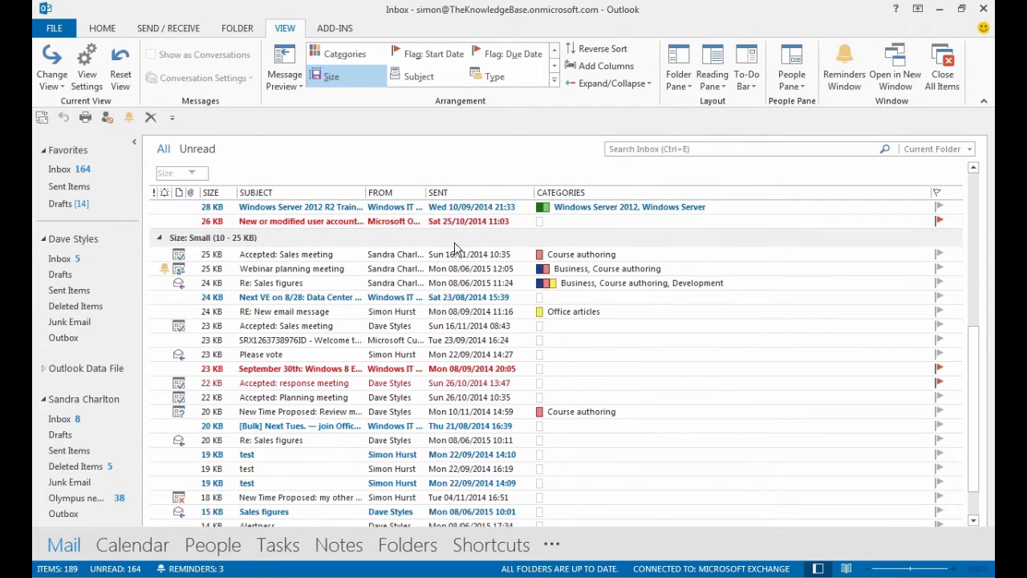
Step: Try to add Categories as a second grouping level alongside Size, and remove the Size column from the message list
{"action": "left_click_drag", "start_coordinate": [583, 196], "coordinate": [374, 187]}
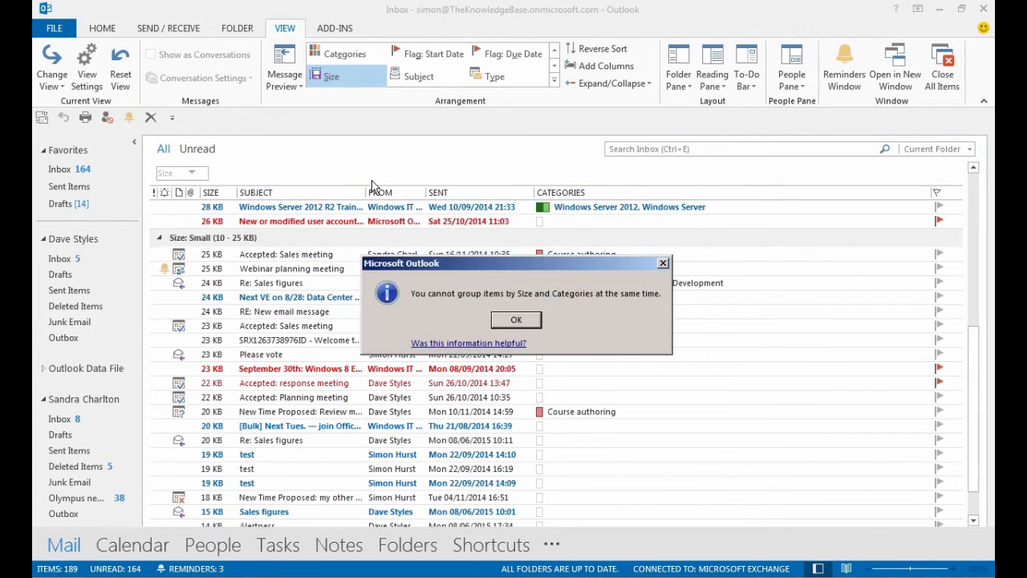
{"action": "left_click", "coordinate": [515, 324]}
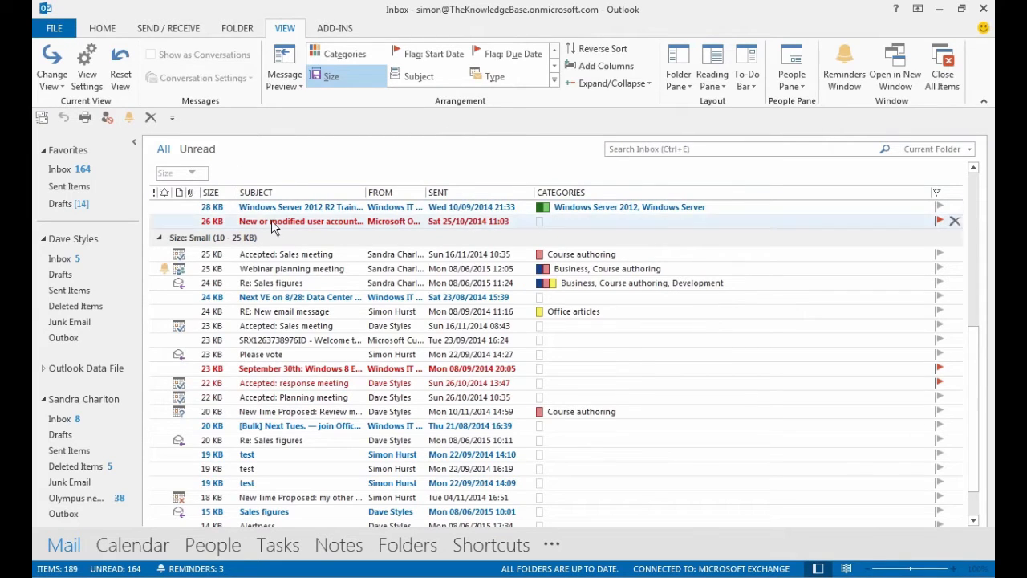
{"action": "right_click", "coordinate": [211, 193]}
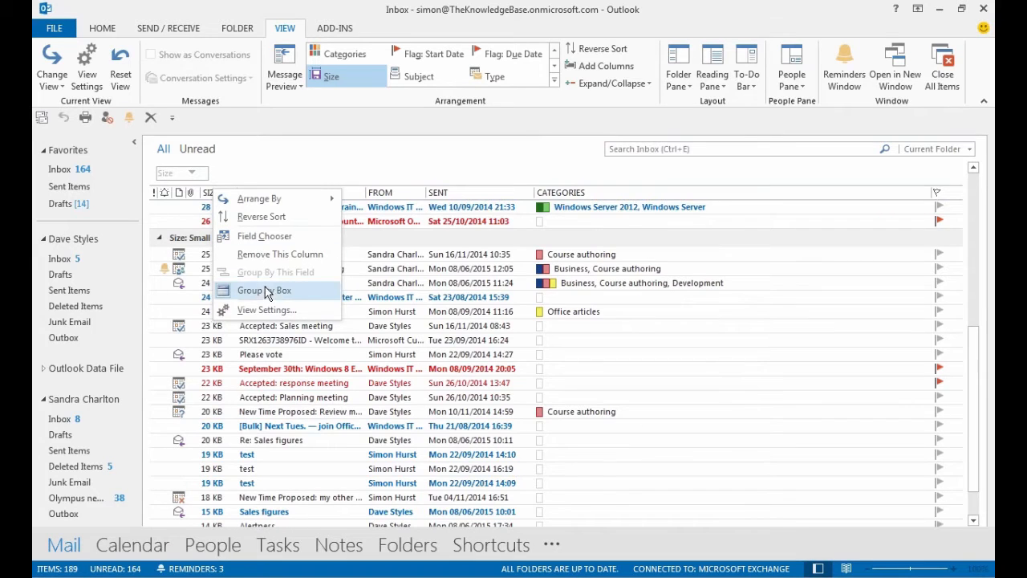
{"action": "left_click", "coordinate": [259, 254]}
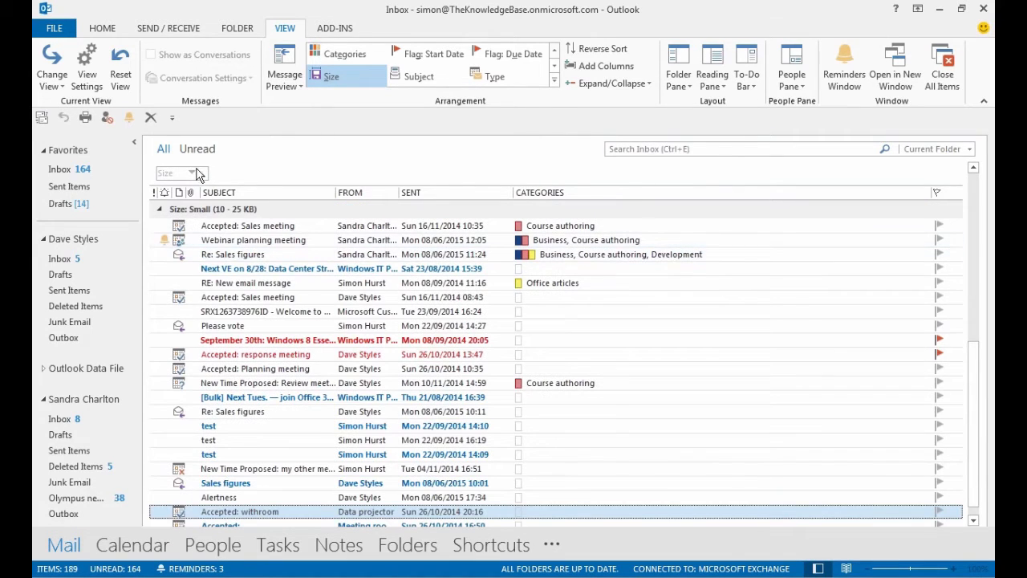
Step: Arrange the inbox by Categories with From and Subject as nested grouping levels, placing Subject ahead of From
{"action": "left_click", "coordinate": [331, 53]}
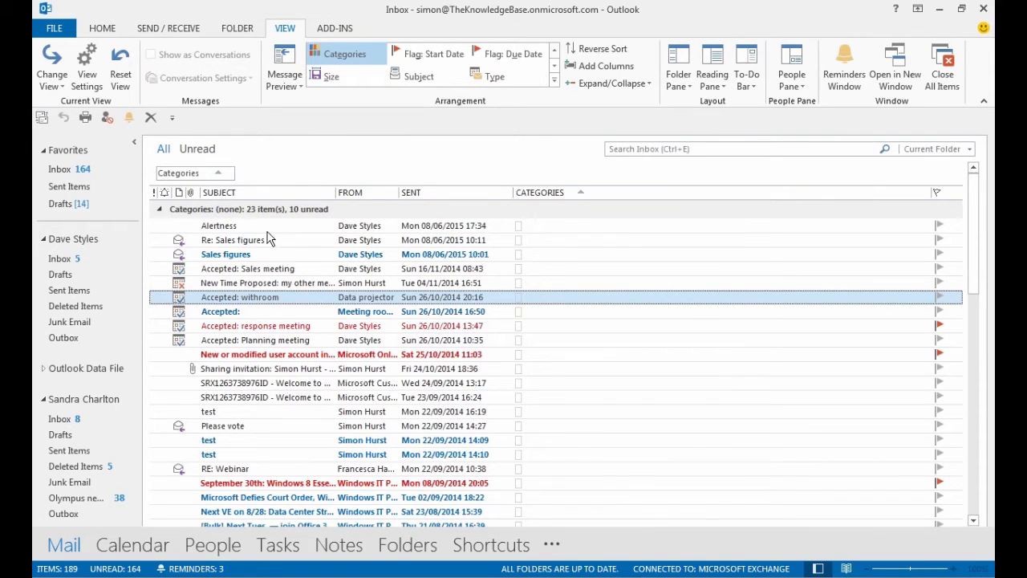
{"action": "left_click_drag", "start_coordinate": [370, 199], "coordinate": [333, 189]}
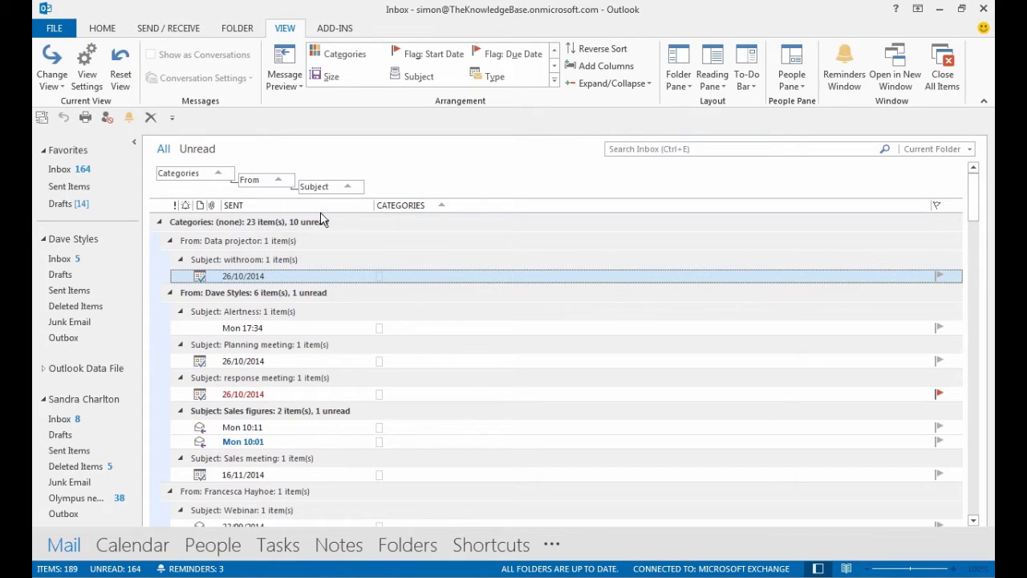
{"action": "left_click_drag", "start_coordinate": [336, 195], "coordinate": [259, 211]}
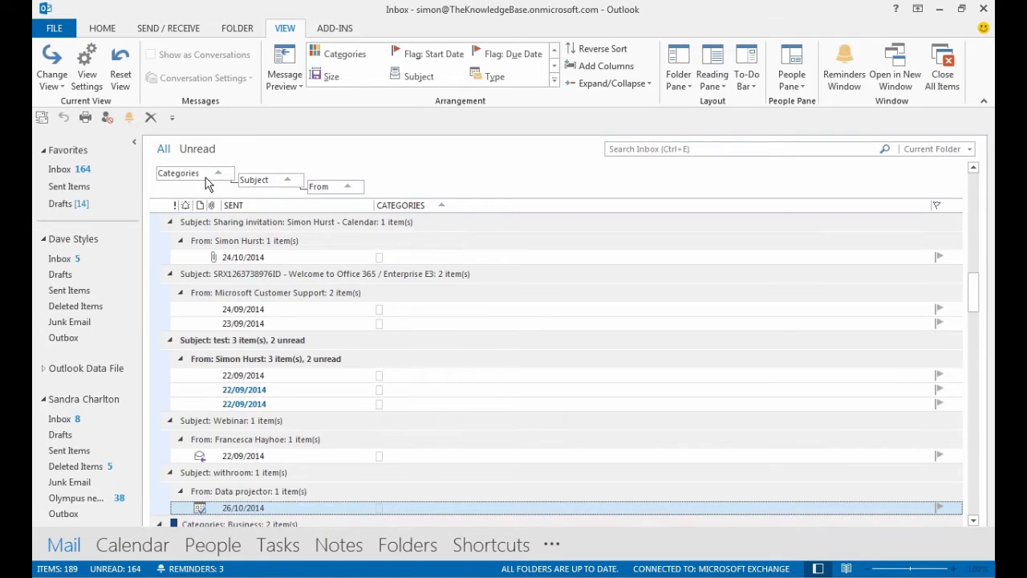
Step: Remove From and Subject from the grouping levels so that only Categories groups the inbox
{"action": "left_click_drag", "start_coordinate": [338, 190], "coordinate": [452, 350]}
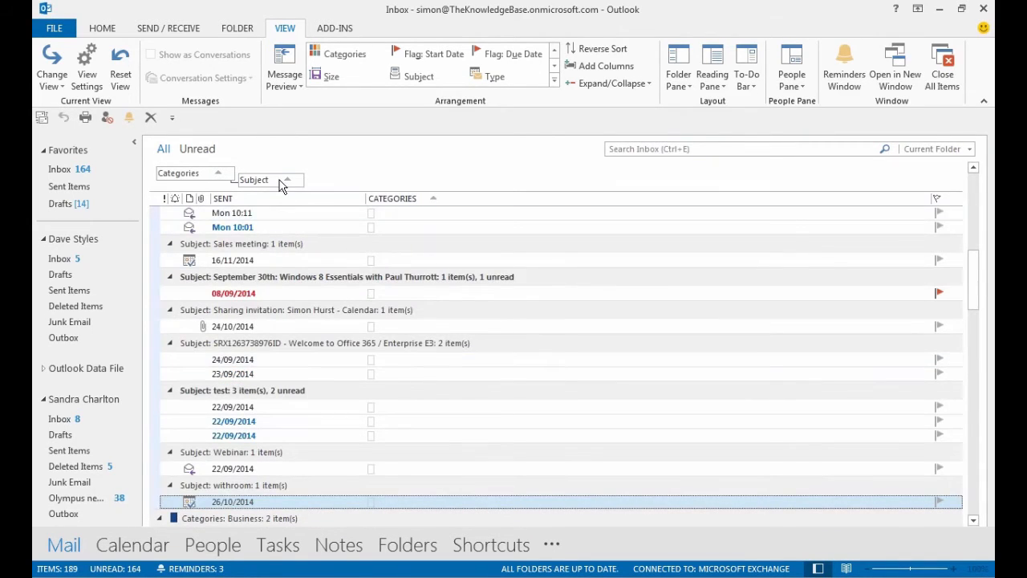
{"action": "right_click", "coordinate": [281, 184]}
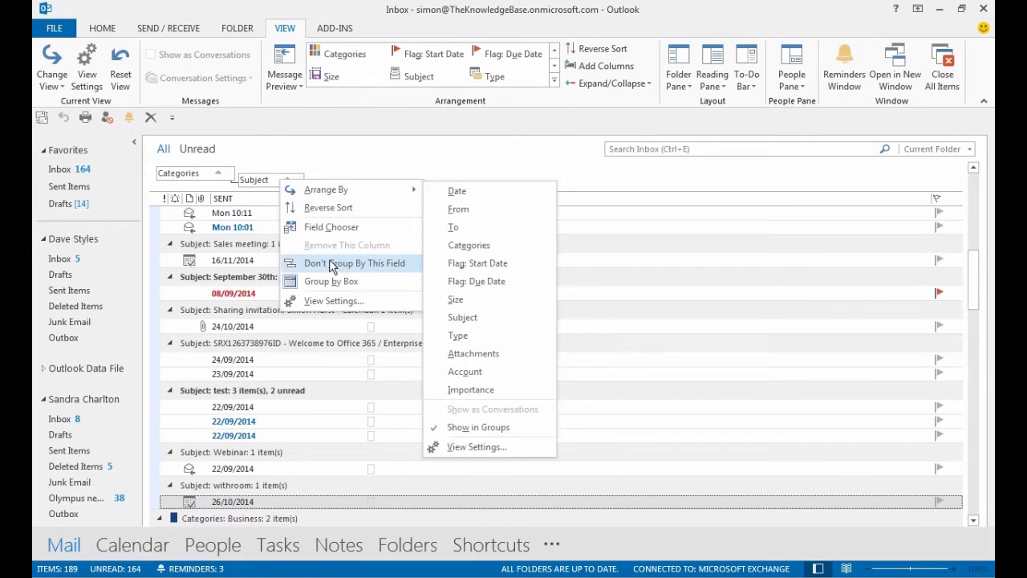
{"action": "left_click", "coordinate": [329, 262]}
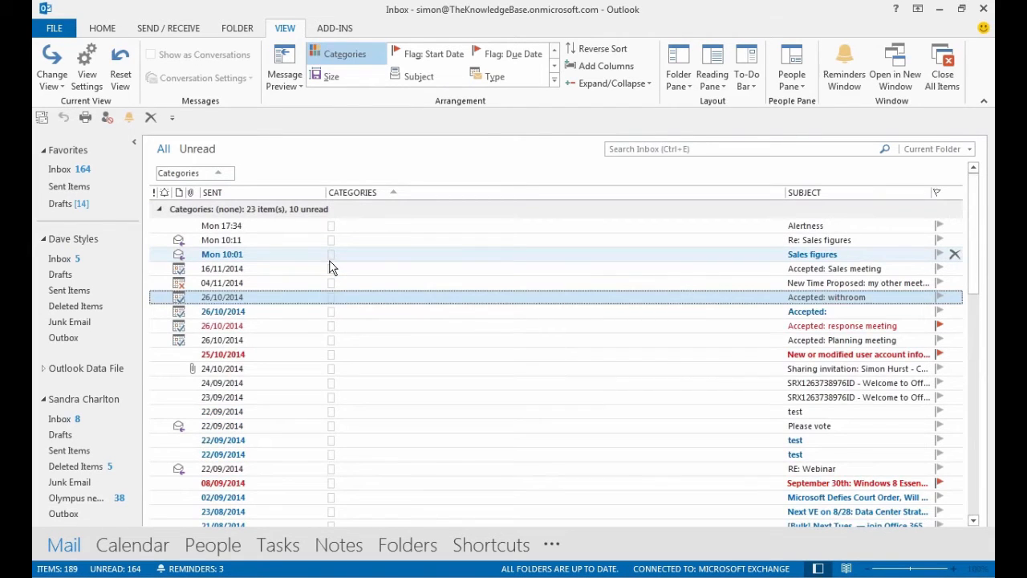
Step: Sort the inbox by Sent date and move the Subject column in front of the Sent column
{"action": "left_click", "coordinate": [279, 194]}
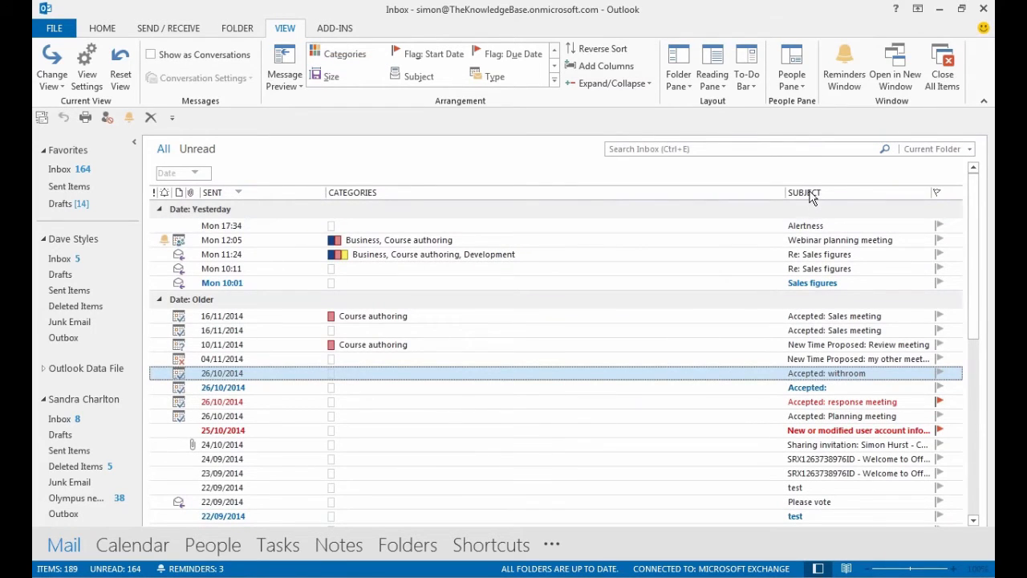
{"action": "left_click_drag", "start_coordinate": [809, 194], "coordinate": [254, 202]}
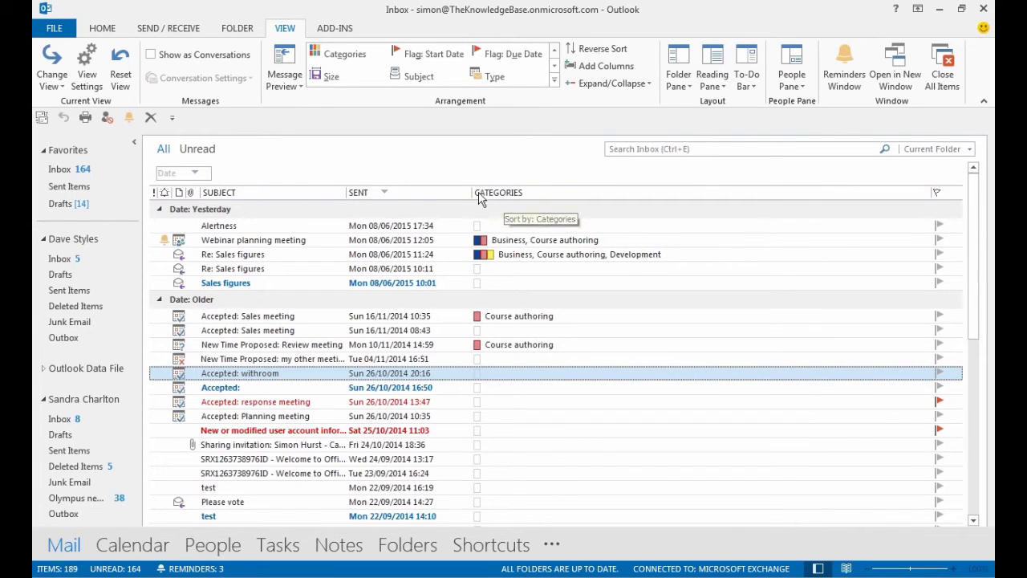
Step: Use the Field Chooser's frequently-used fields to add the From column between Subject and Sent
{"action": "right_click", "coordinate": [424, 198]}
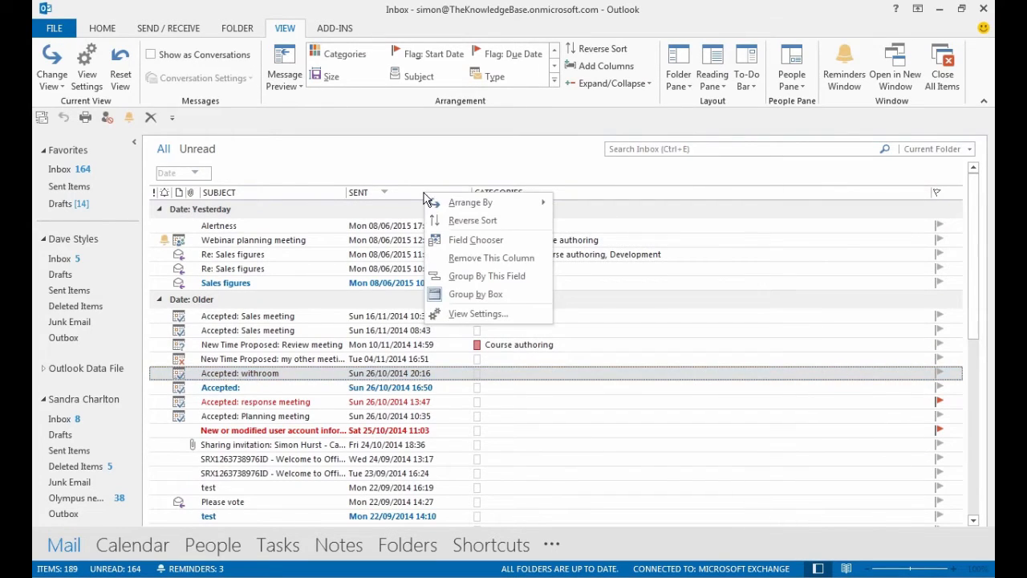
{"action": "left_click", "coordinate": [465, 239]}
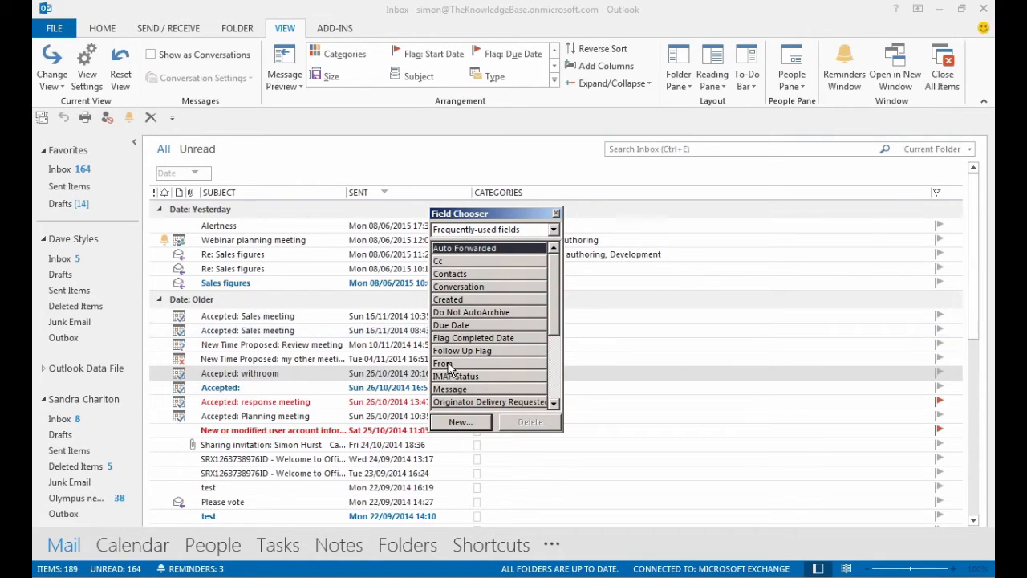
{"action": "left_click_drag", "start_coordinate": [446, 365], "coordinate": [352, 197]}
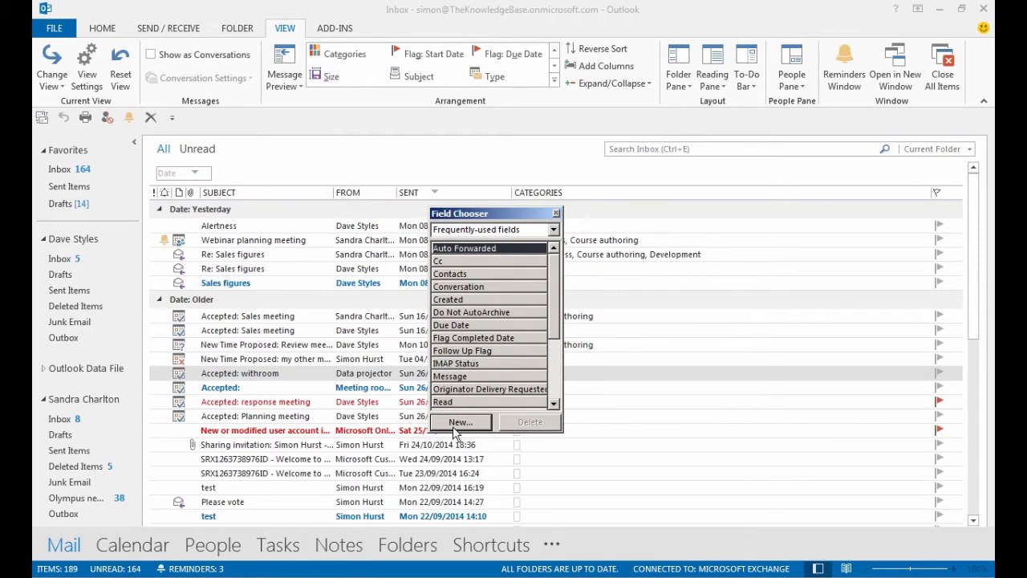
{"action": "left_click", "coordinate": [556, 212]}
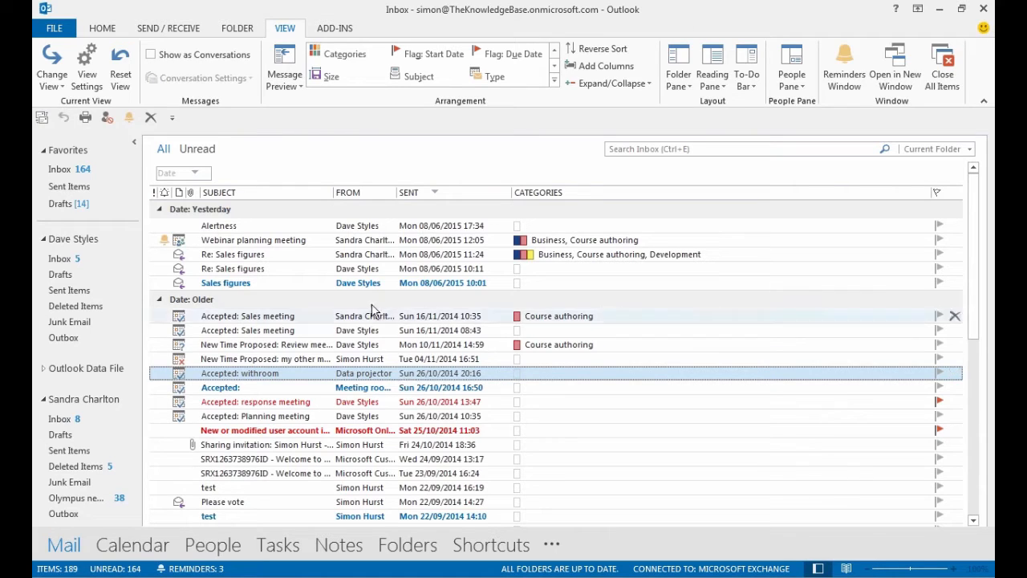
Step: Show messages as conversations in this folder only and fully expand the Sales figures conversation, including its messages from other folders
{"action": "left_click", "coordinate": [151, 55]}
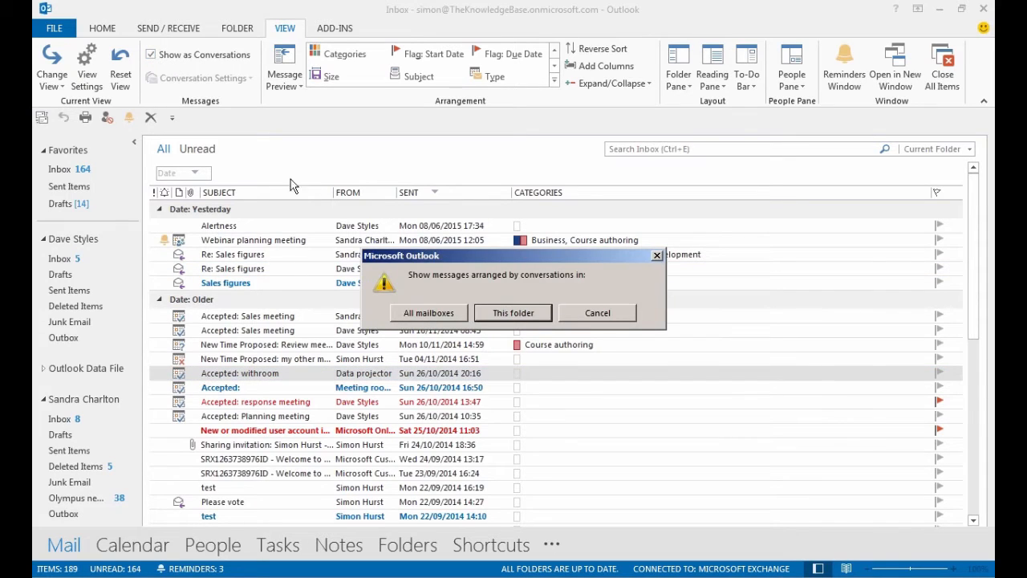
{"action": "left_click", "coordinate": [514, 314]}
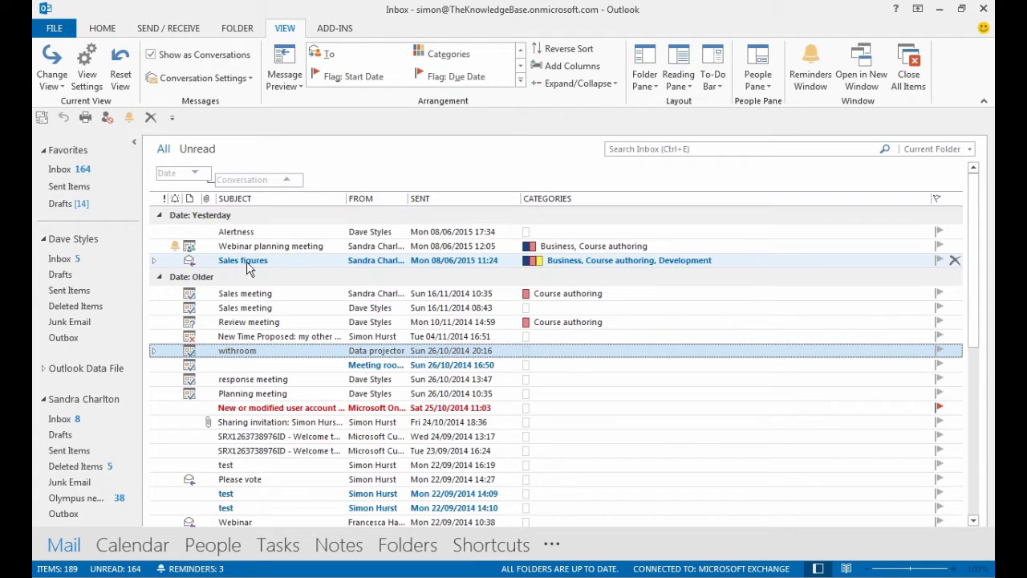
{"action": "left_click", "coordinate": [156, 261]}
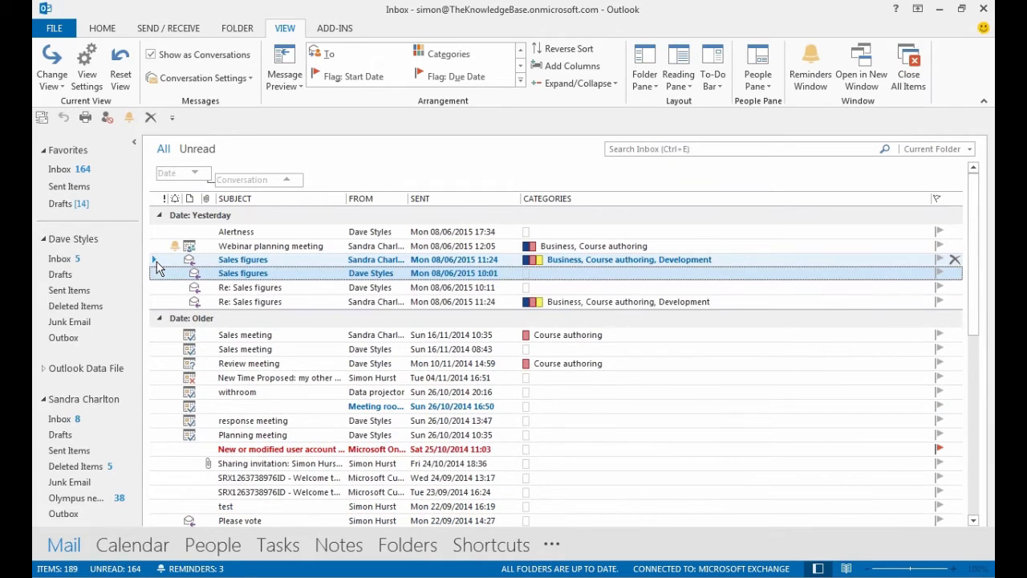
{"action": "left_click", "coordinate": [156, 262]}
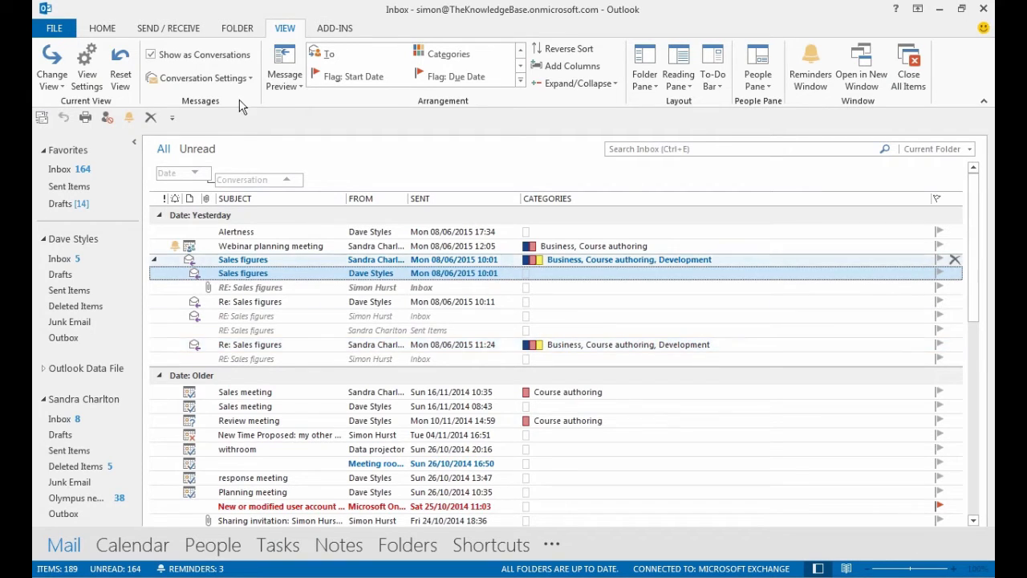
Step: Look through the Clean Up choices and examine the Conversation Clean Up settings in the Mail options, closing the options without saving
{"action": "left_click", "coordinate": [110, 32]}
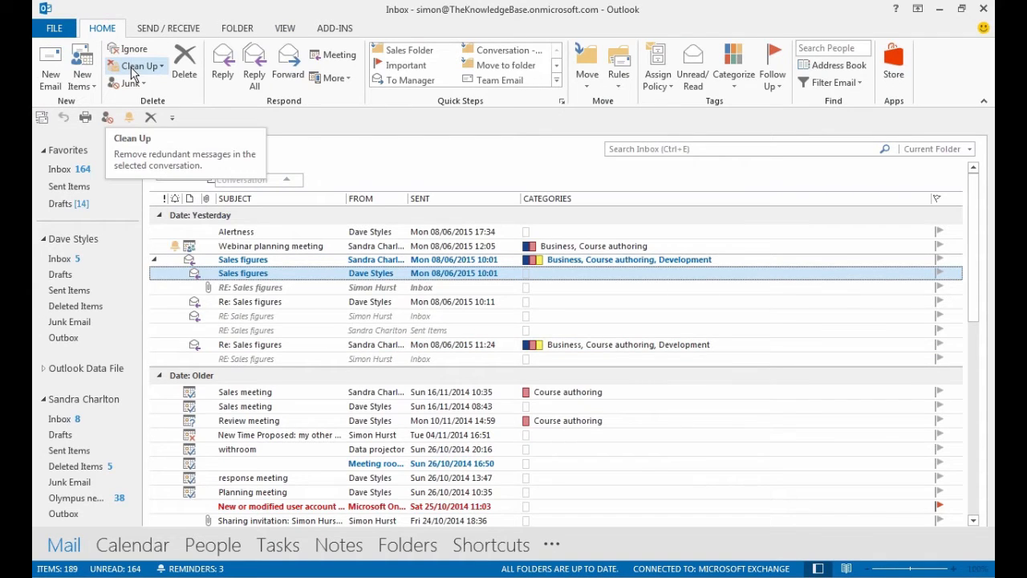
{"action": "left_click", "coordinate": [162, 67]}
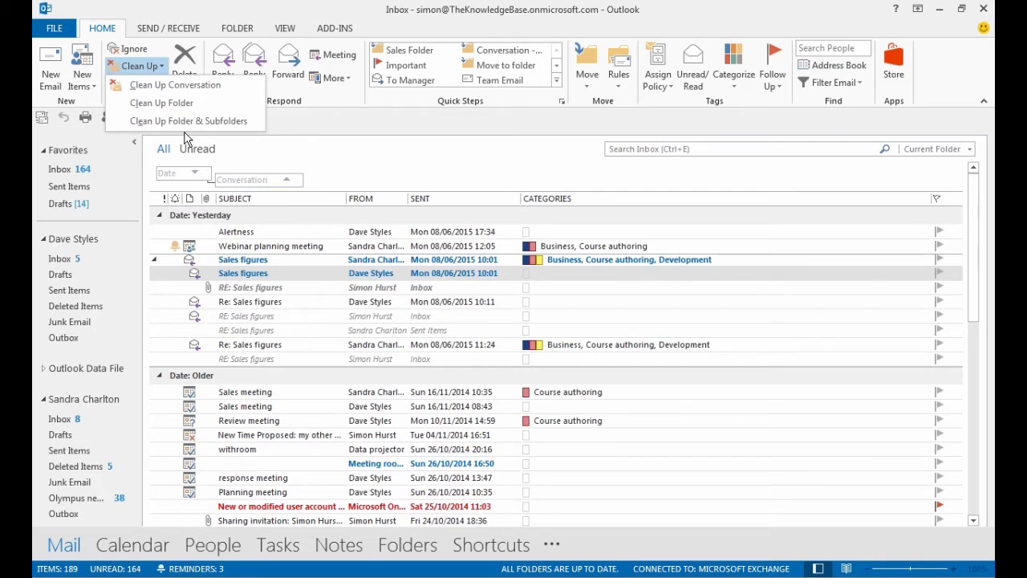
{"action": "left_click", "coordinate": [61, 30]}
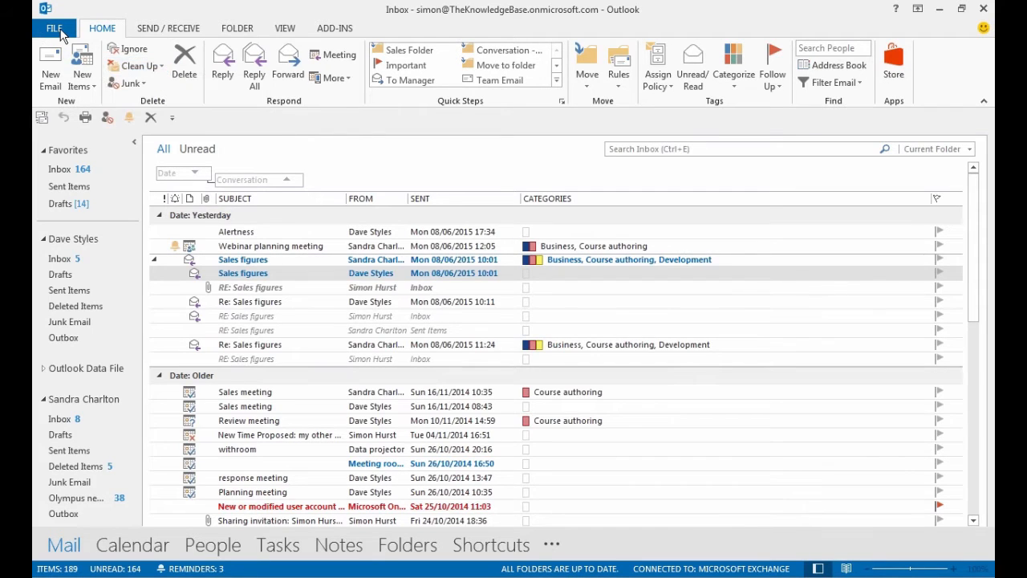
{"action": "left_click", "coordinate": [61, 30]}
{"action": "left_click", "coordinate": [55, 250]}
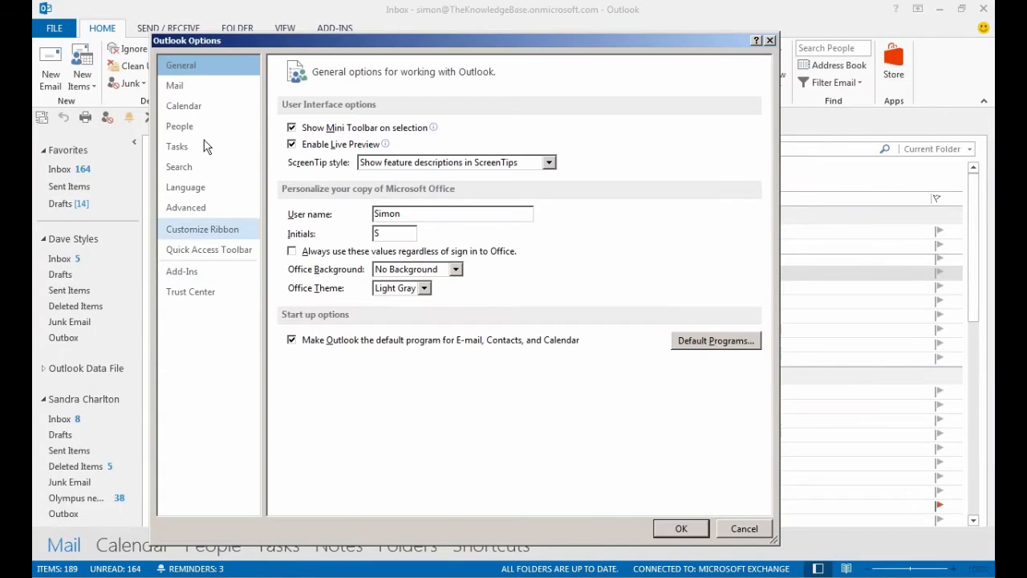
{"action": "left_click", "coordinate": [176, 86]}
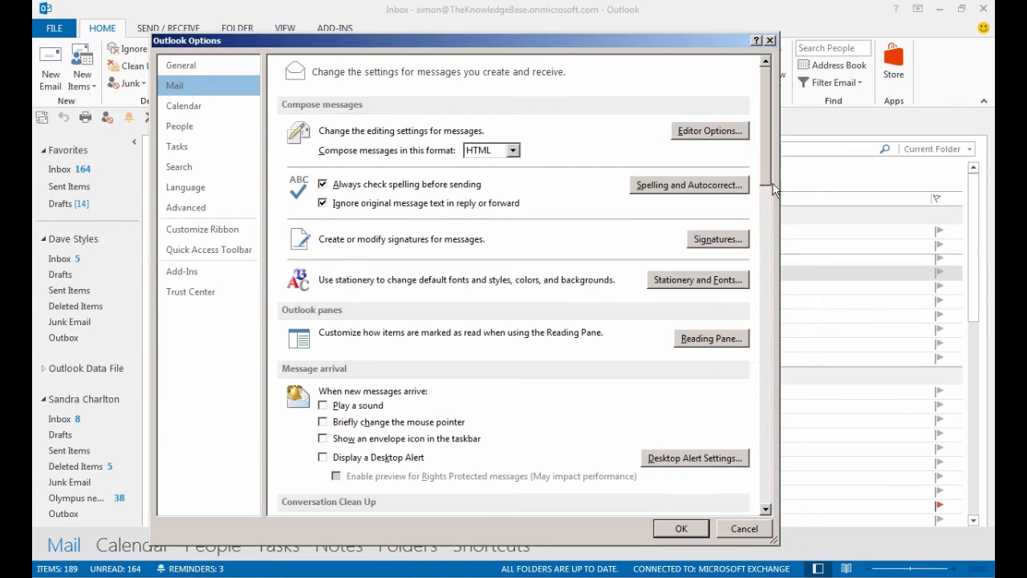
{"action": "left_click_drag", "start_coordinate": [765, 175], "coordinate": [764, 235]}
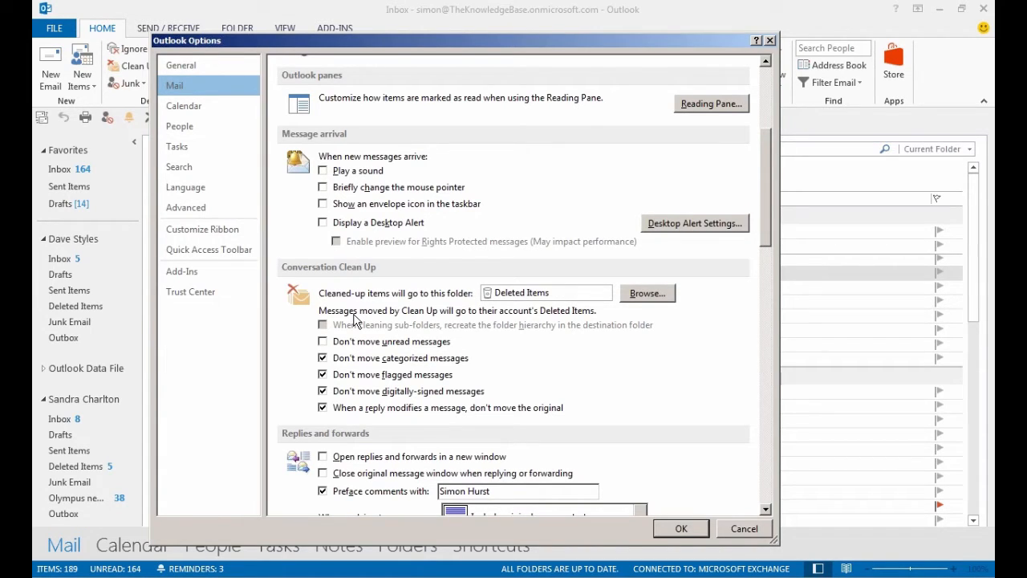
{"action": "left_click", "coordinate": [744, 539]}
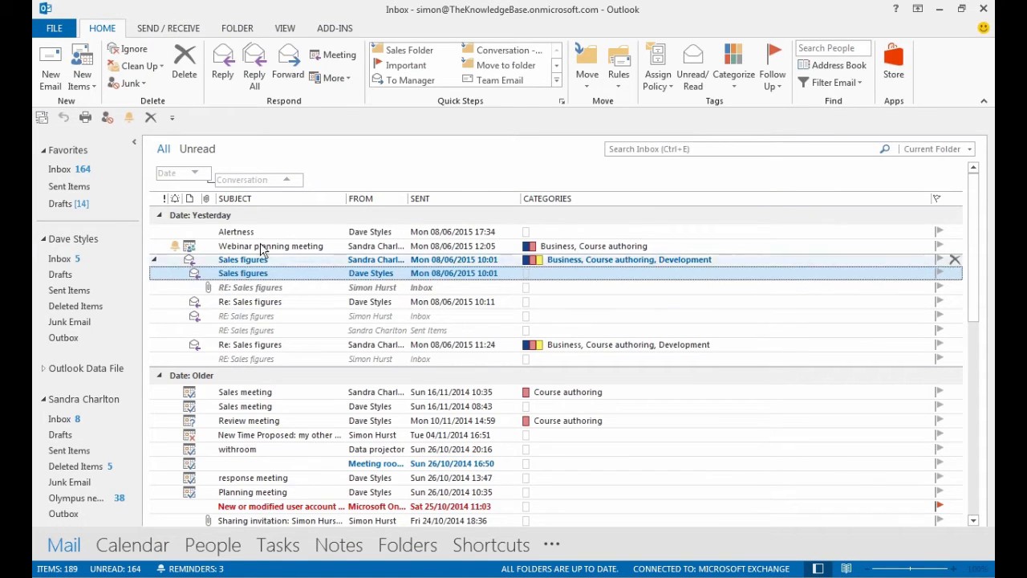
Step: Turn off the conversation arrangement for this folder only
{"action": "left_click", "coordinate": [285, 29]}
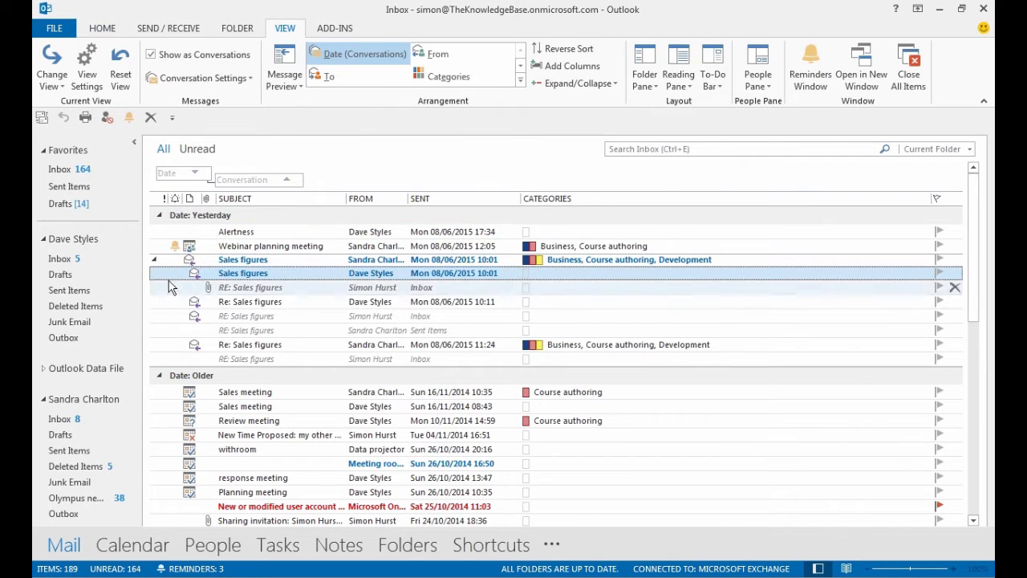
{"action": "left_click", "coordinate": [151, 56]}
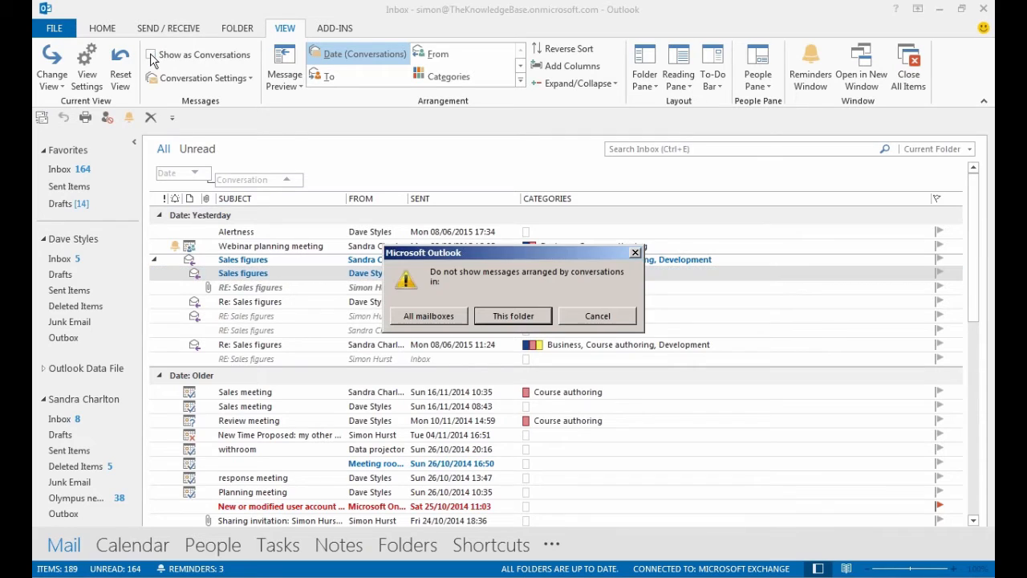
{"action": "left_click", "coordinate": [513, 315]}
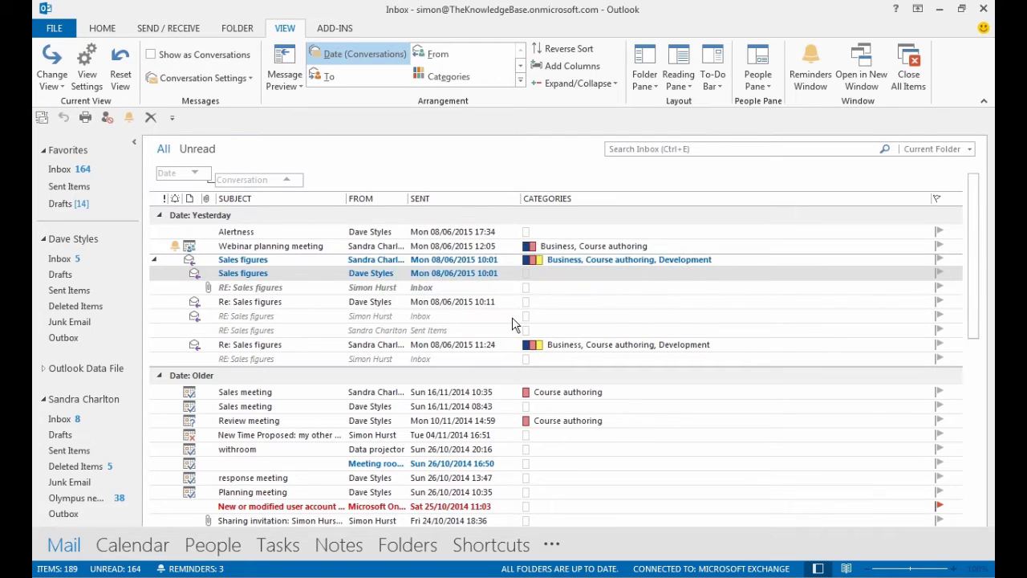
Step: Search the inbox for "office" and widen the search scope to the current mailbox
{"action": "mouse_move", "coordinate": [239, 546]}
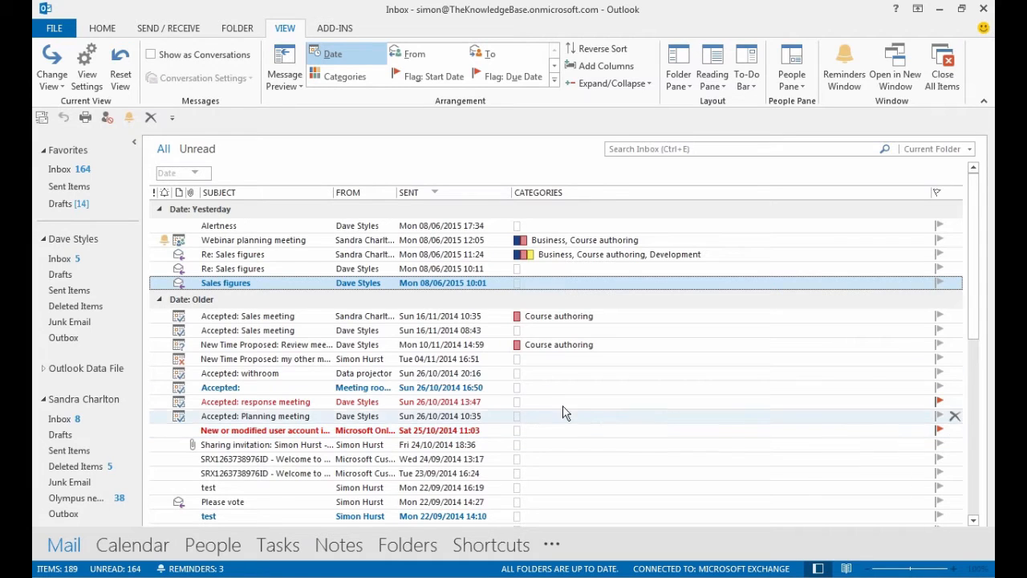
{"action": "left_click", "coordinate": [612, 148]}
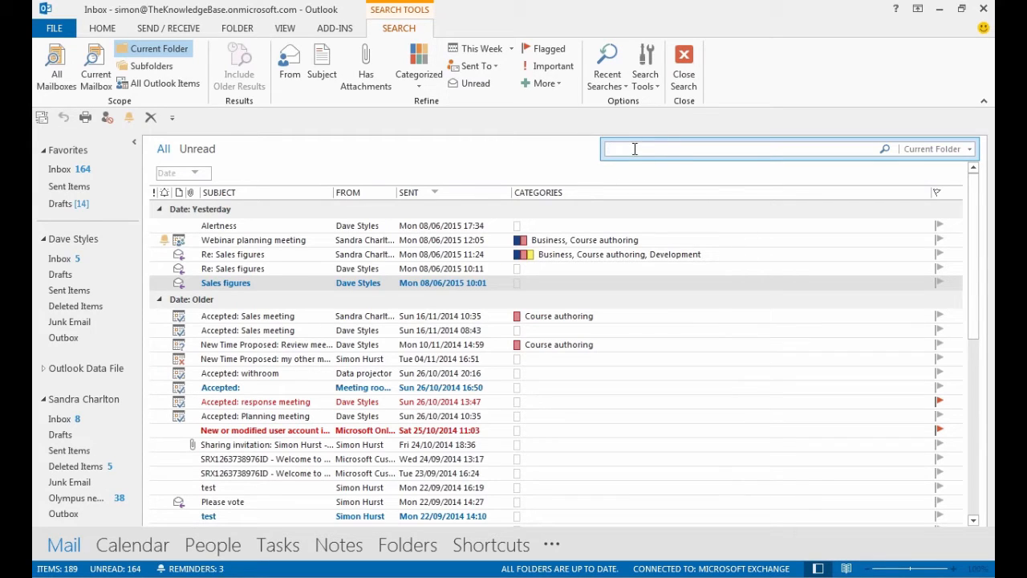
{"action": "type", "text": "office"}
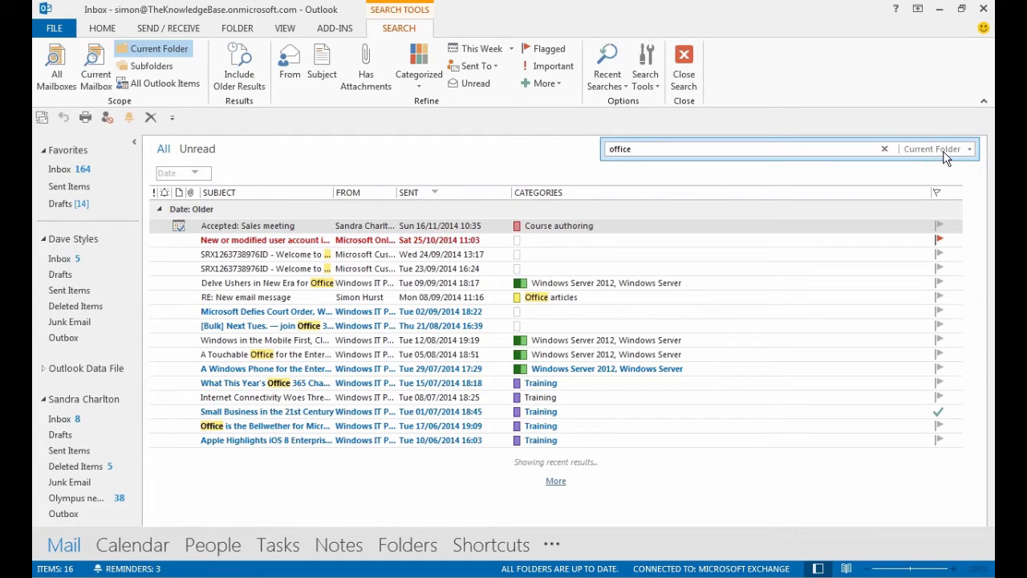
{"action": "left_click", "coordinate": [969, 150]}
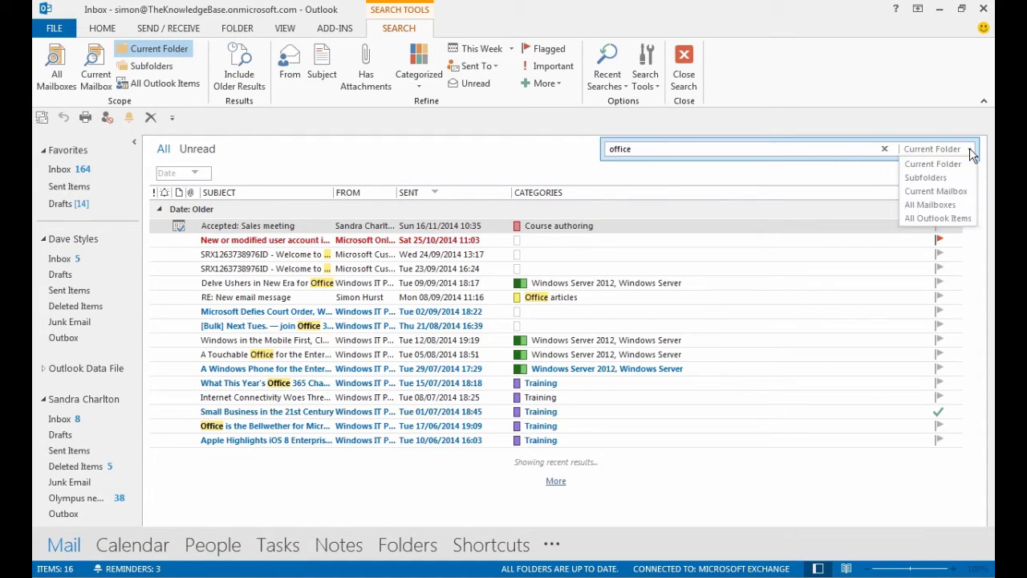
{"action": "left_click", "coordinate": [931, 198]}
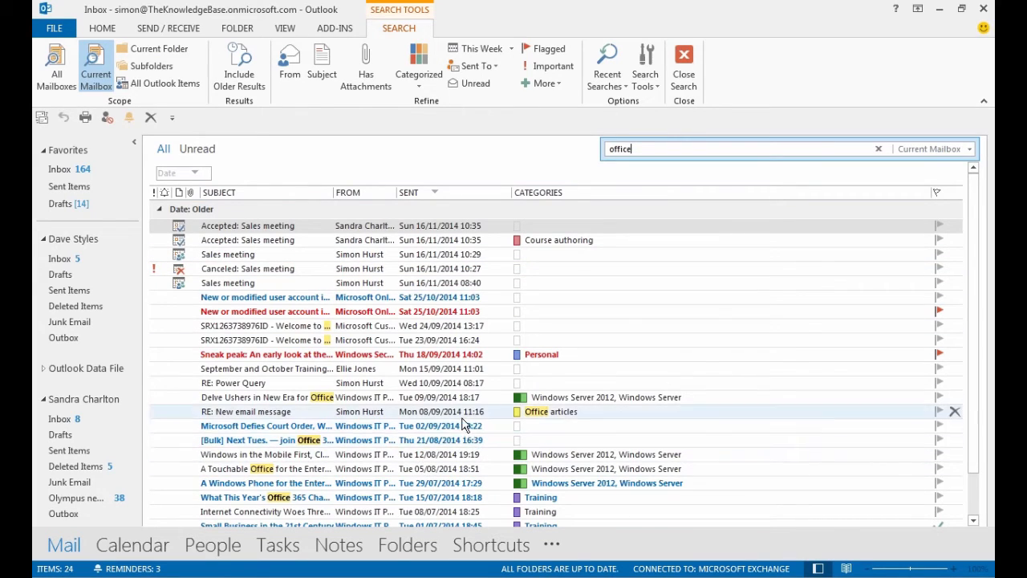
Step: Add the In Folder field from All Mail fields as a column before Subject in the search results and widen it
{"action": "right_click", "coordinate": [282, 198]}
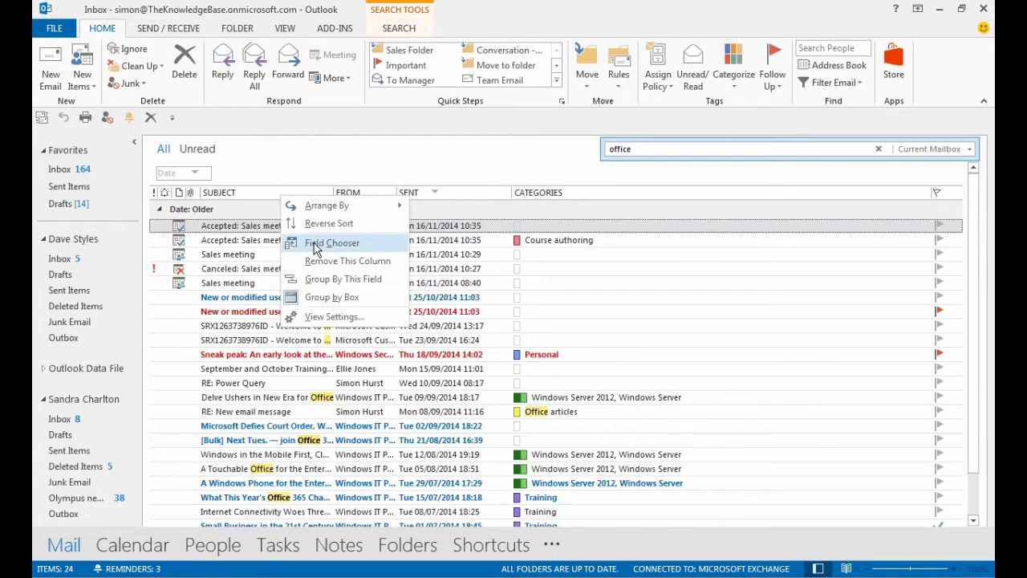
{"action": "left_click", "coordinate": [315, 243]}
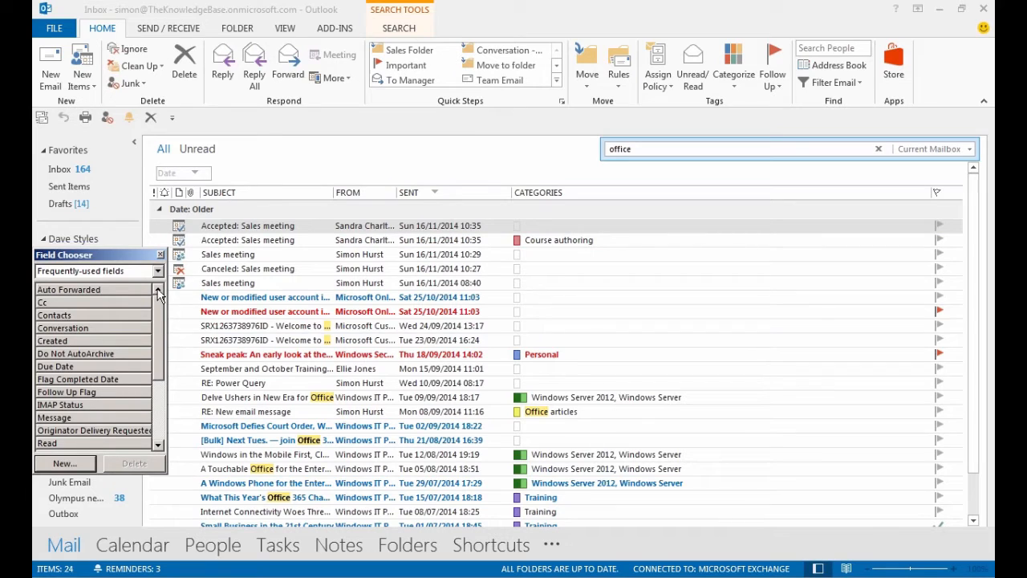
{"action": "left_click_drag", "start_coordinate": [147, 255], "coordinate": [367, 240]}
{"action": "left_click", "coordinate": [377, 254]}
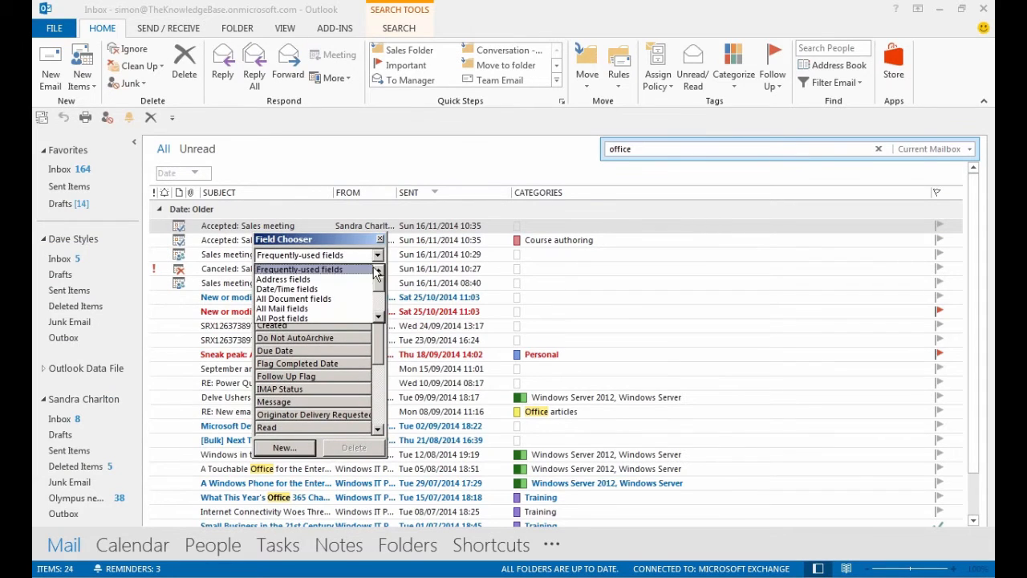
{"action": "left_click", "coordinate": [326, 309]}
{"action": "left_click_drag", "start_coordinate": [377, 299], "coordinate": [377, 337]}
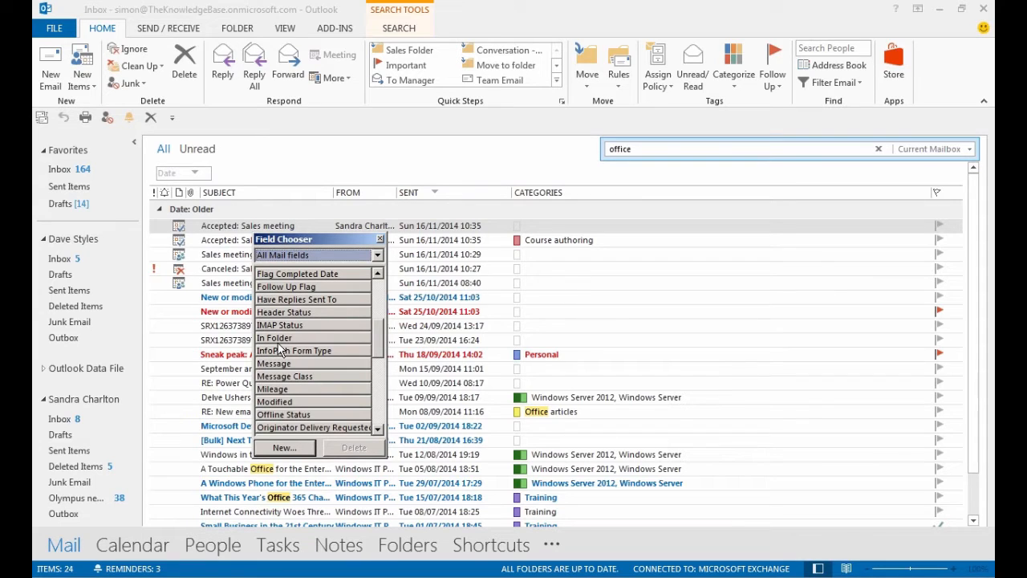
{"action": "left_click_drag", "start_coordinate": [281, 345], "coordinate": [242, 199]}
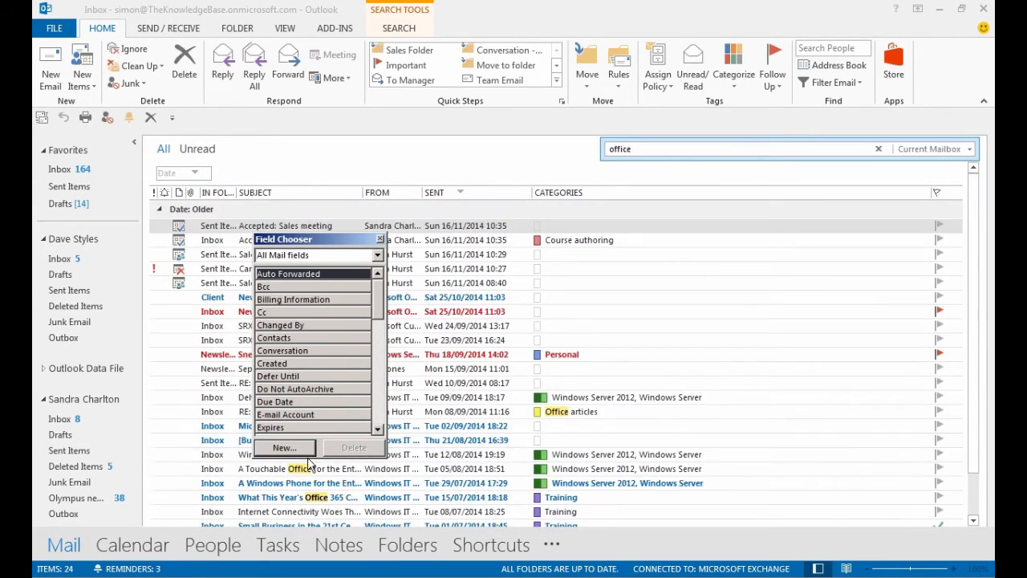
{"action": "left_click", "coordinate": [381, 243]}
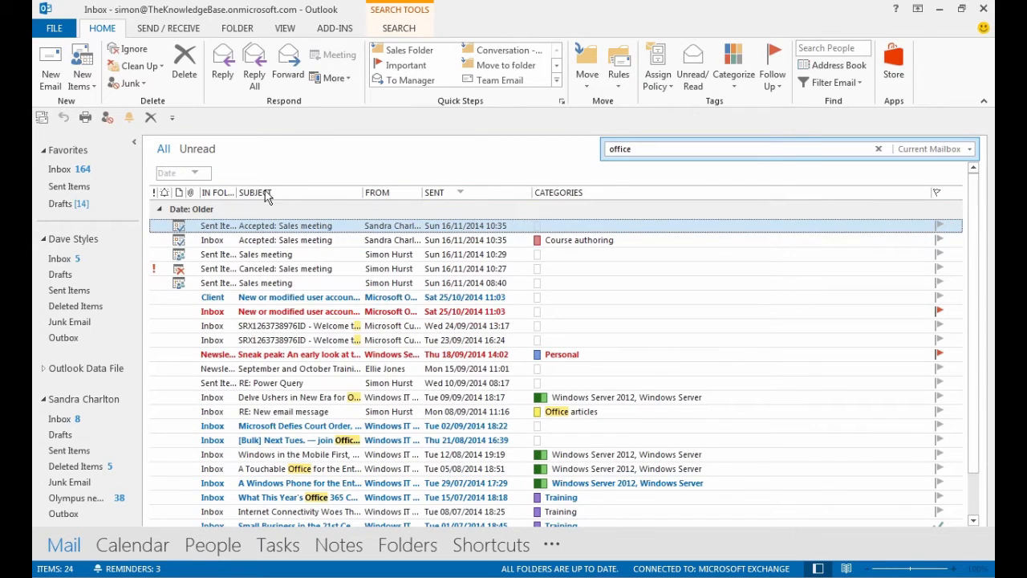
{"action": "left_click_drag", "start_coordinate": [238, 191], "coordinate": [290, 188]}
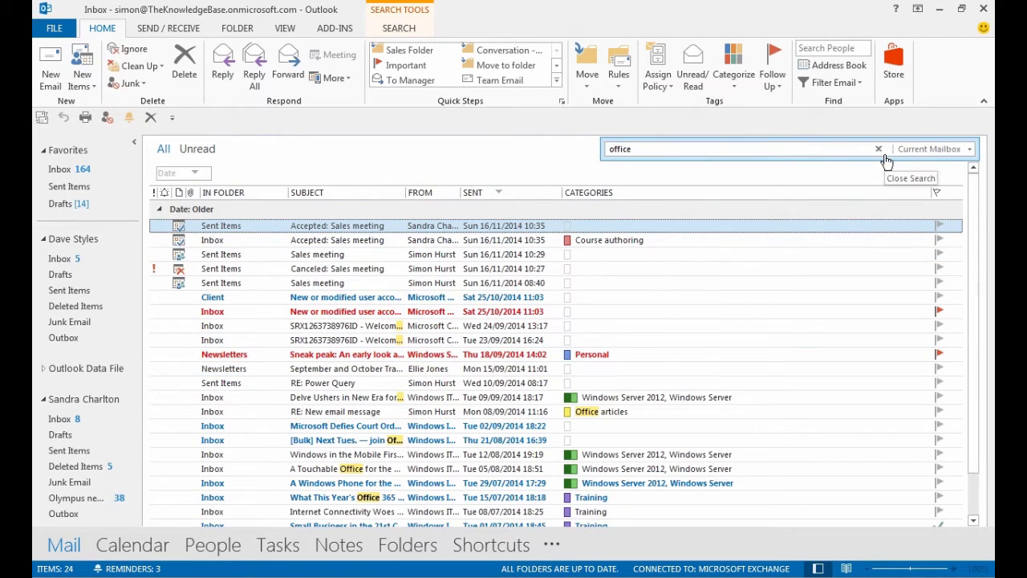
Step: Extend the "office" search to All Outlook Items and return its scope to Current Folder
{"action": "left_click", "coordinate": [970, 150]}
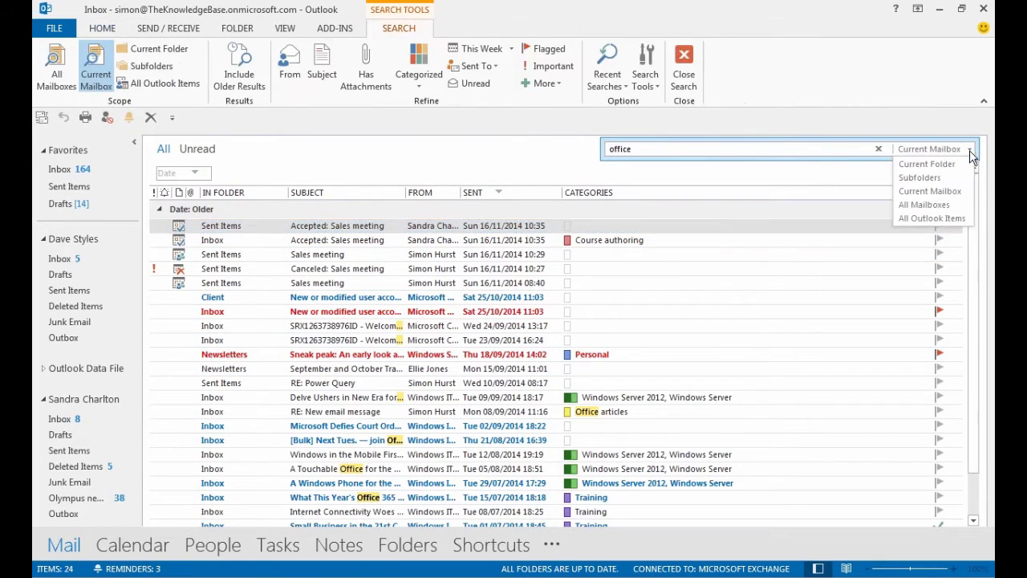
{"action": "left_click", "coordinate": [922, 220]}
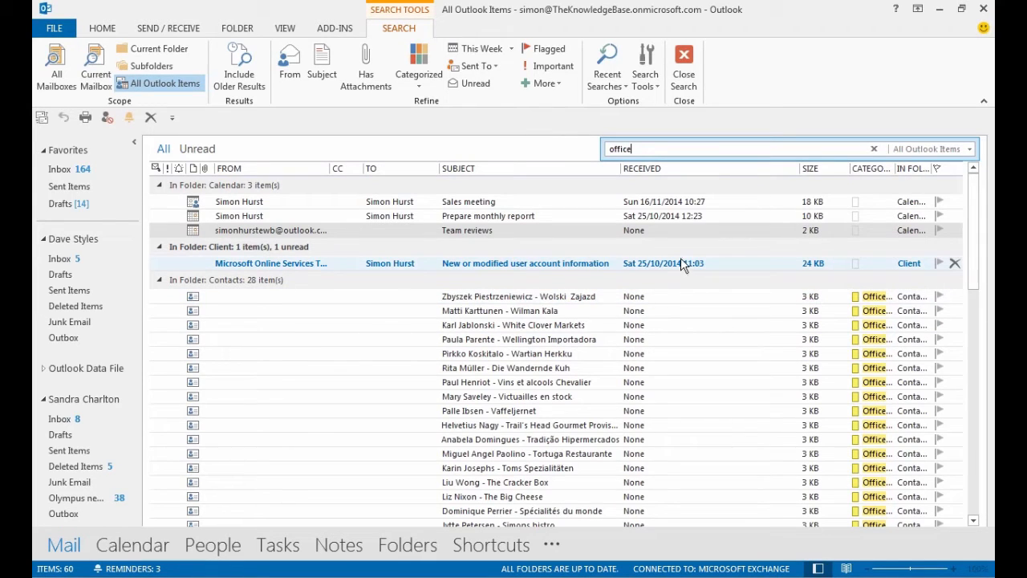
{"action": "left_click", "coordinate": [969, 149]}
{"action": "left_click", "coordinate": [932, 163]}
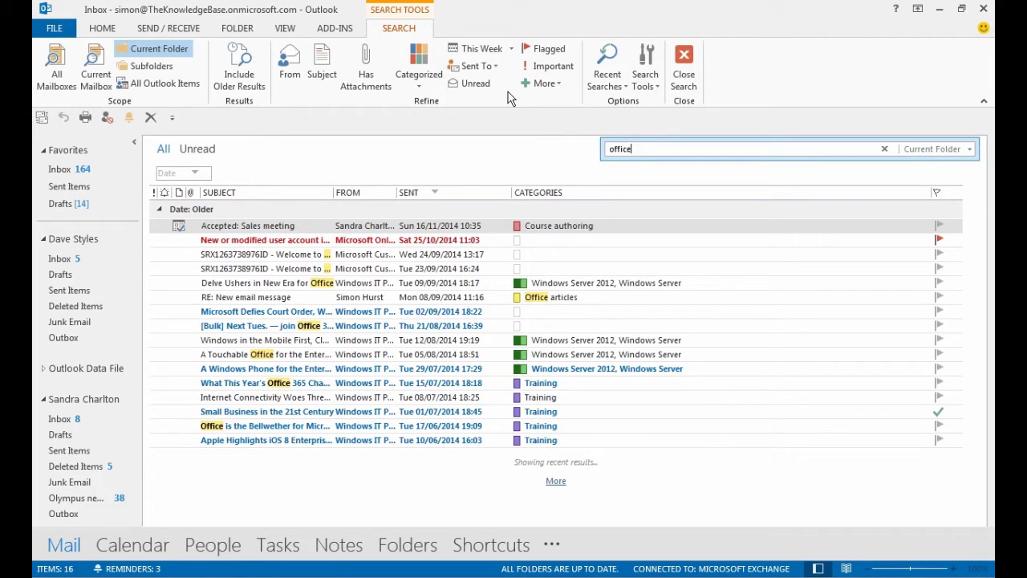
Step: Refine the "office" search to messages in the Training category received last year
{"action": "left_click", "coordinate": [420, 83]}
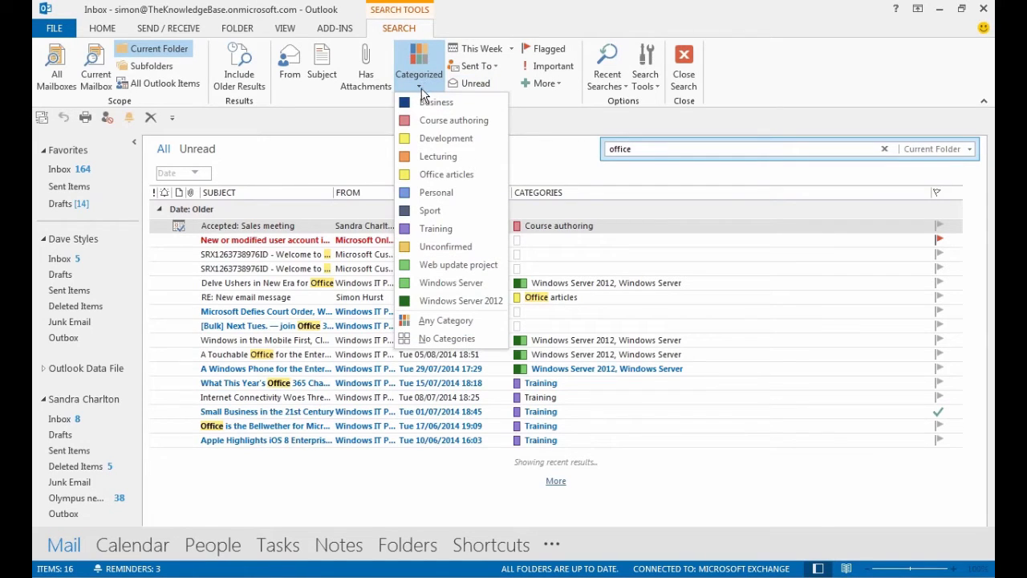
{"action": "left_click", "coordinate": [427, 230]}
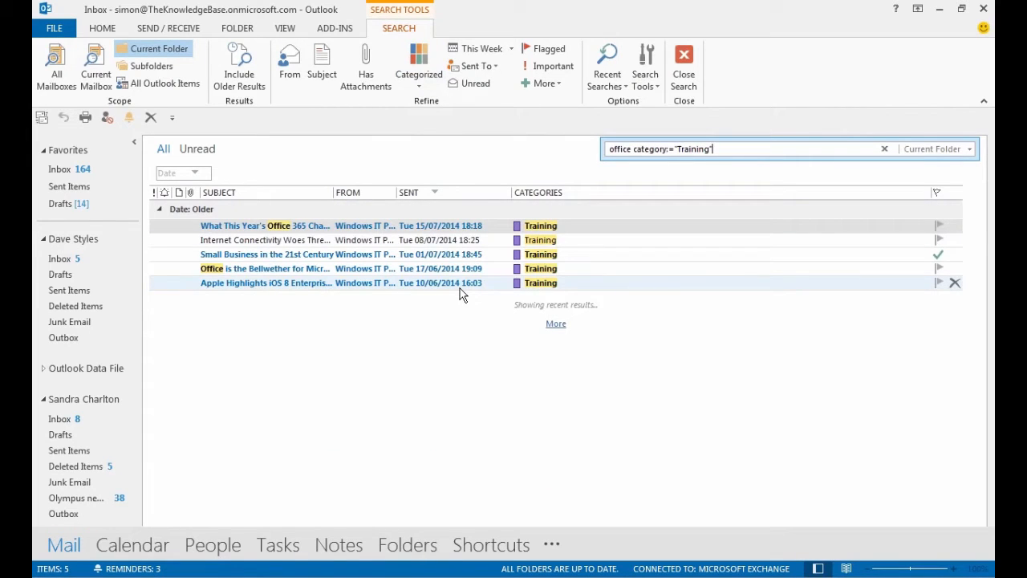
{"action": "left_click", "coordinate": [512, 50]}
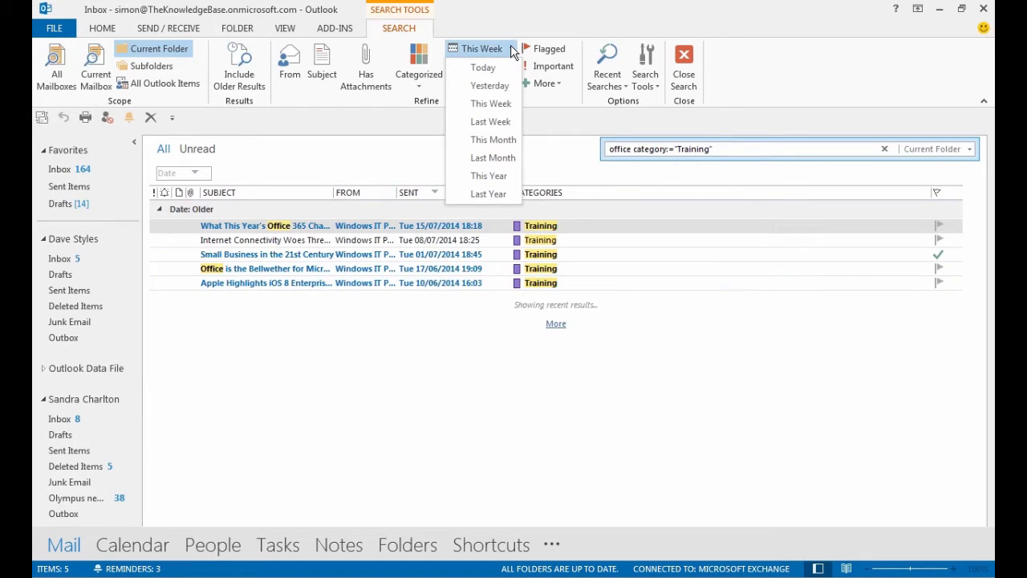
{"action": "left_click", "coordinate": [478, 196]}
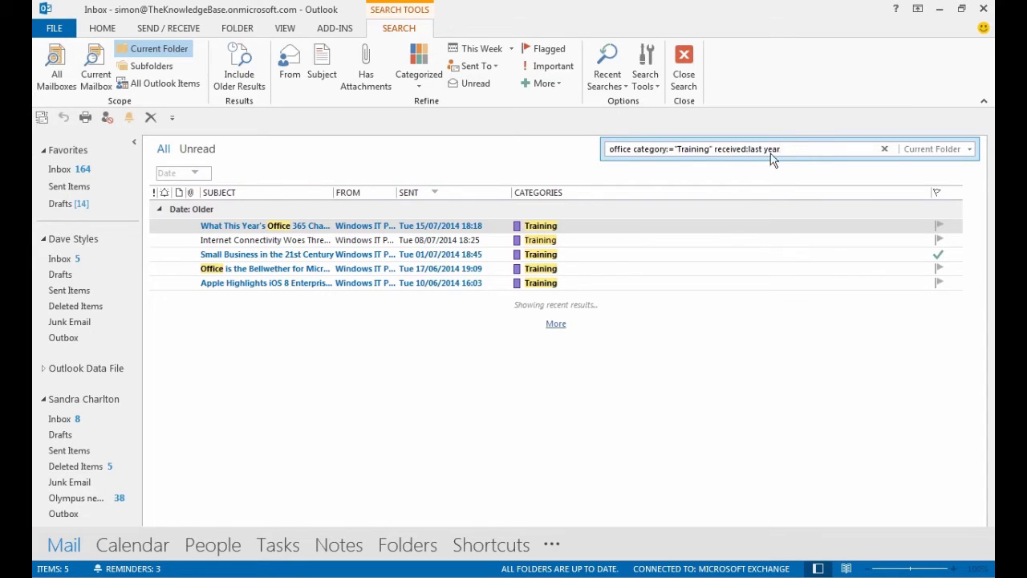
Step: Delete the received:last year criterion from the search, and close the search to return to the full Inbox
{"action": "left_click_drag", "start_coordinate": [782, 148], "coordinate": [714, 150]}
{"action": "key", "text": "BackSpace"}
{"action": "left_click", "coordinate": [884, 149]}
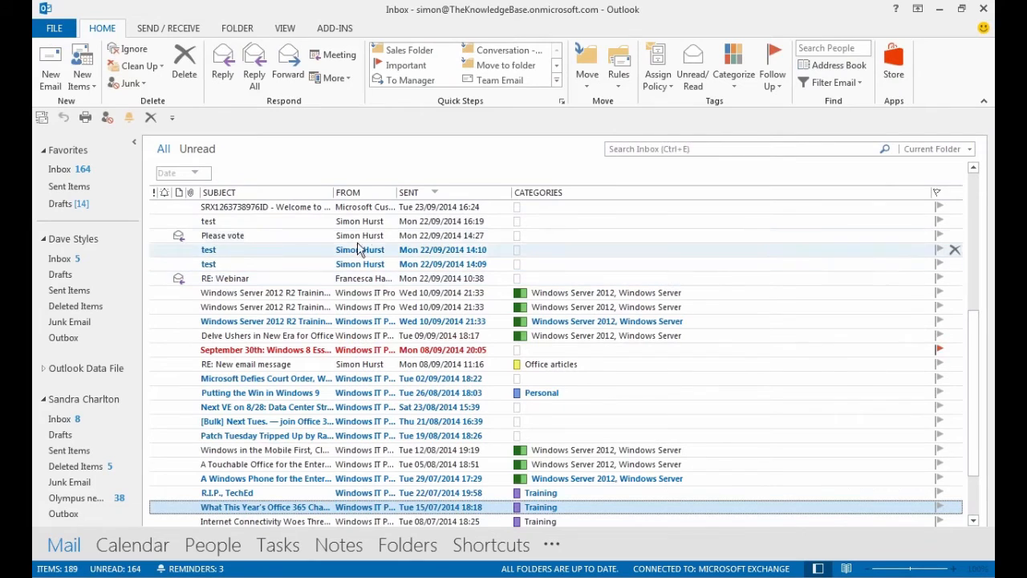
{"action": "scroll", "coordinate": [971, 290], "scroll_direction": "up", "scroll_amount": 6}
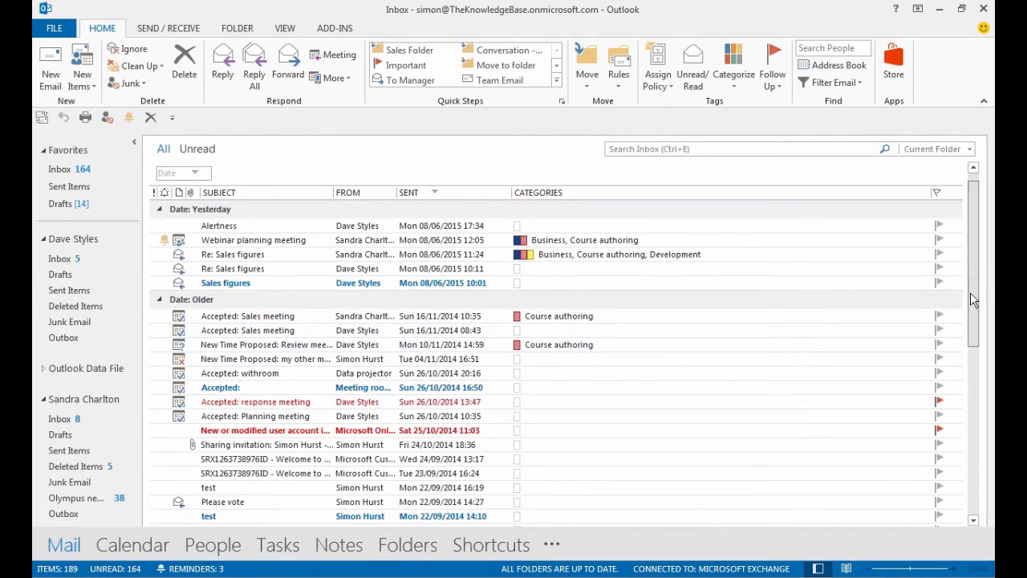
{"action": "left_click_drag", "start_coordinate": [970, 292], "coordinate": [970, 248]}
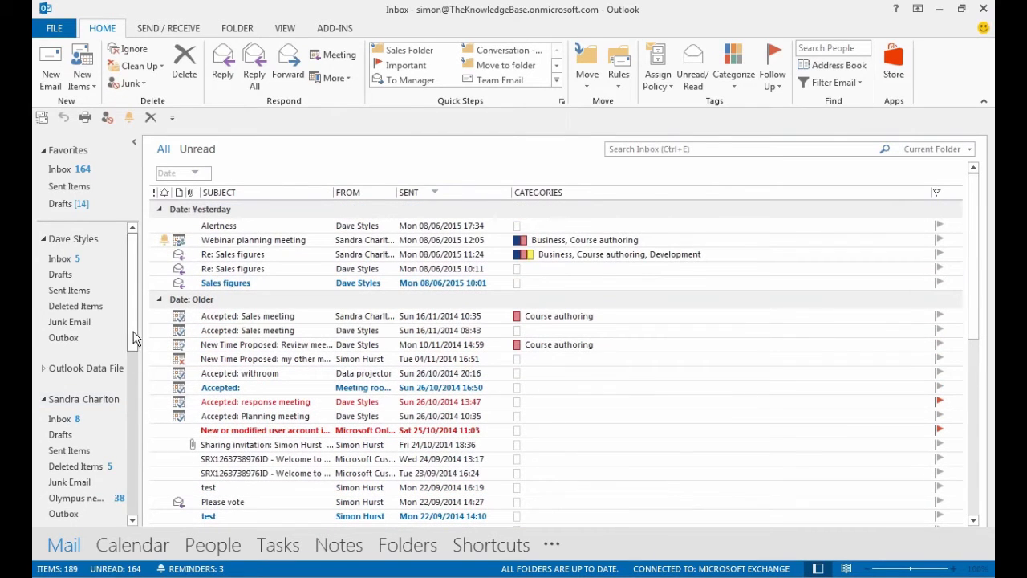
Step: Create a Large mail search folder for messages of at least 100 KB and narrow its To column
{"action": "scroll", "coordinate": [132, 369], "scroll_direction": "down", "scroll_amount": 1}
{"action": "left_click_drag", "start_coordinate": [133, 369], "coordinate": [135, 451]}
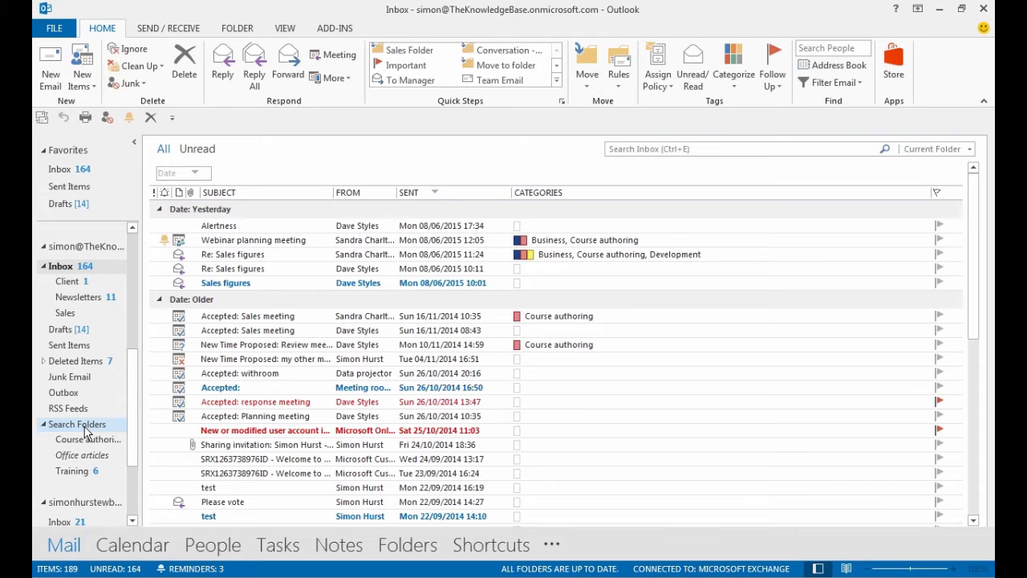
{"action": "right_click", "coordinate": [87, 430]}
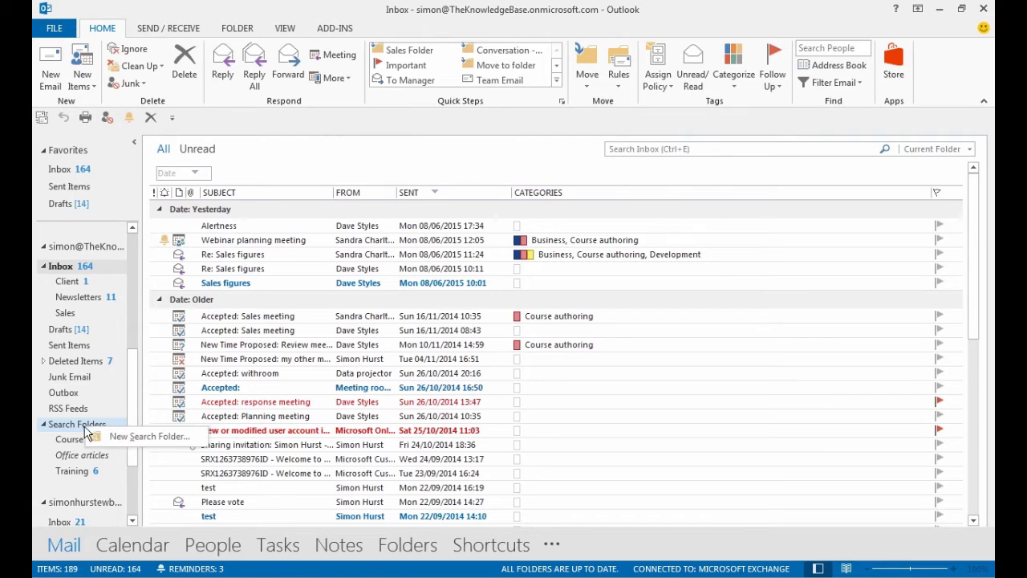
{"action": "left_click", "coordinate": [127, 435]}
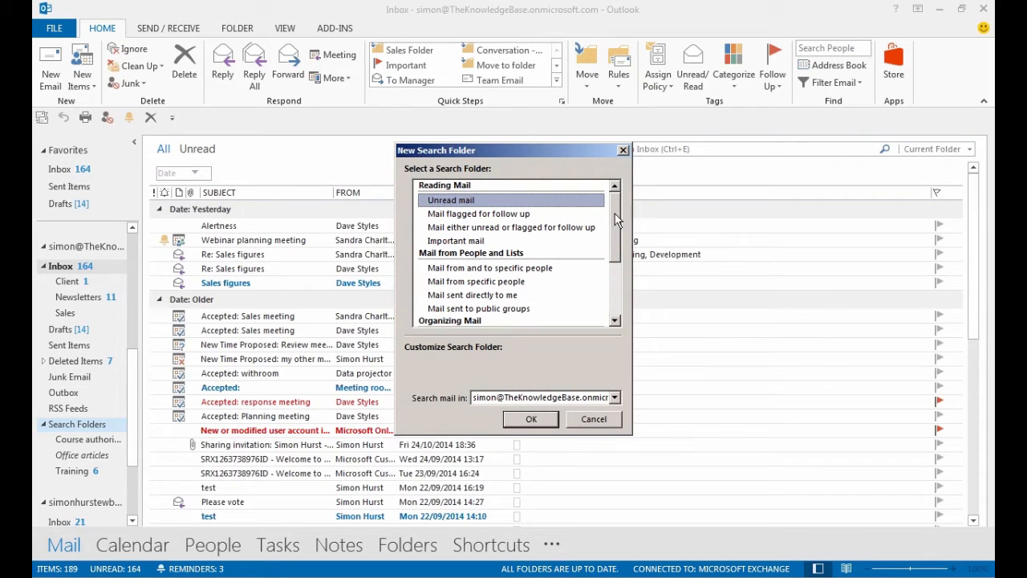
{"action": "left_click_drag", "start_coordinate": [616, 218], "coordinate": [585, 260]}
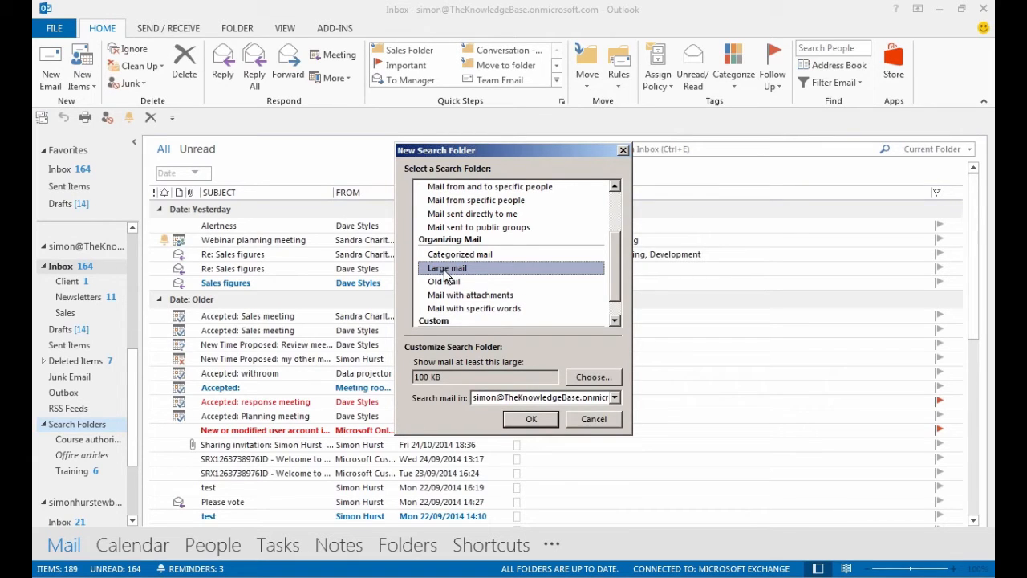
{"action": "left_click", "coordinate": [529, 425]}
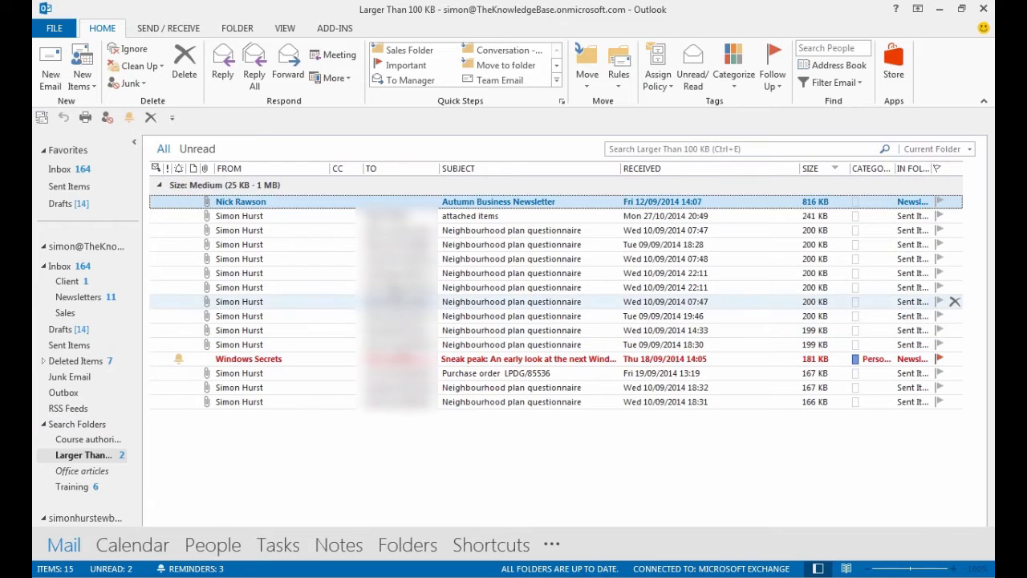
{"action": "left_click_drag", "start_coordinate": [436, 170], "coordinate": [395, 169]}
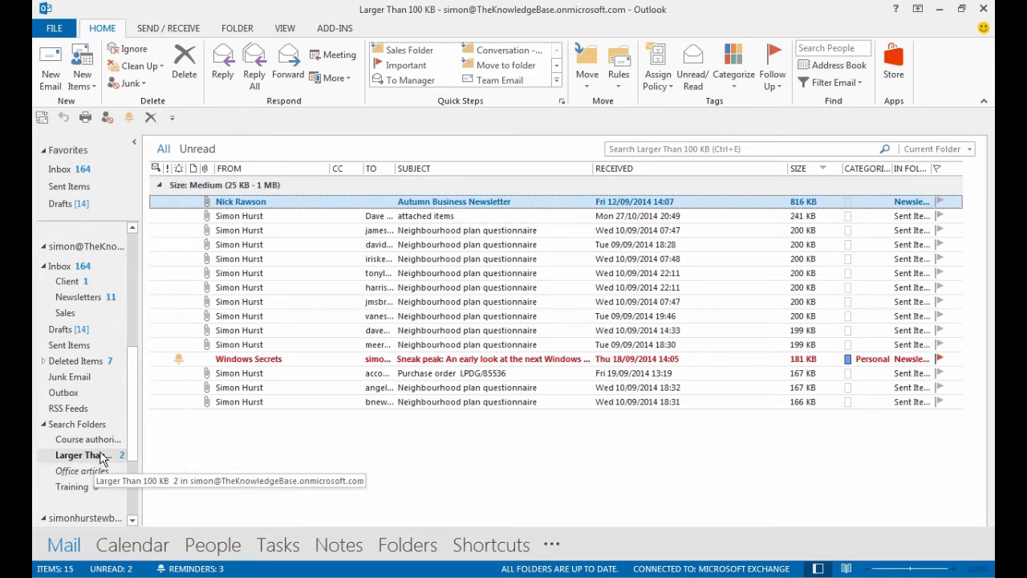
Step: Compare the Inbox with the large mail search folder and view the Course authoring or Lecturing search folder
{"action": "left_click", "coordinate": [85, 270]}
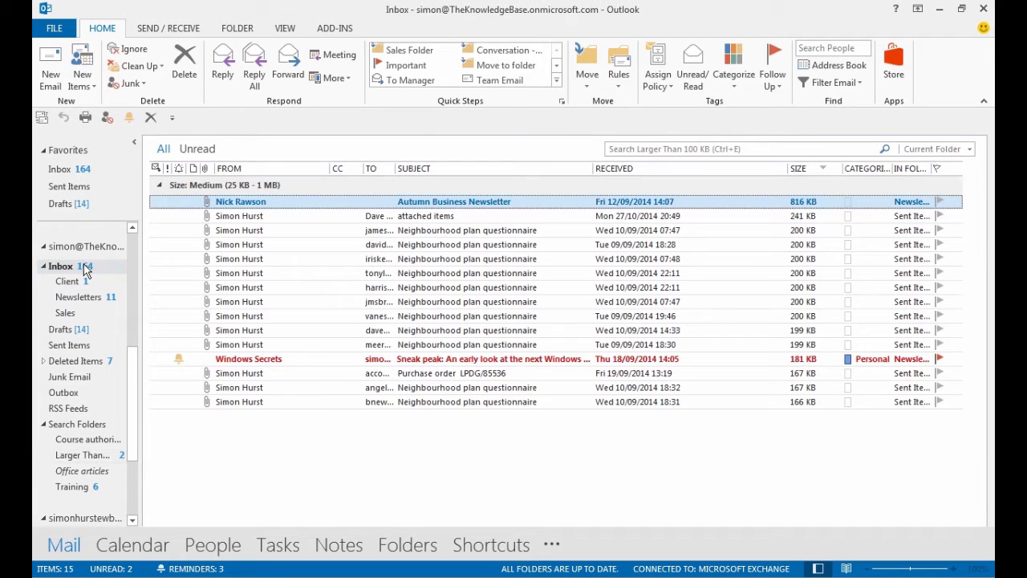
{"action": "left_click", "coordinate": [78, 460]}
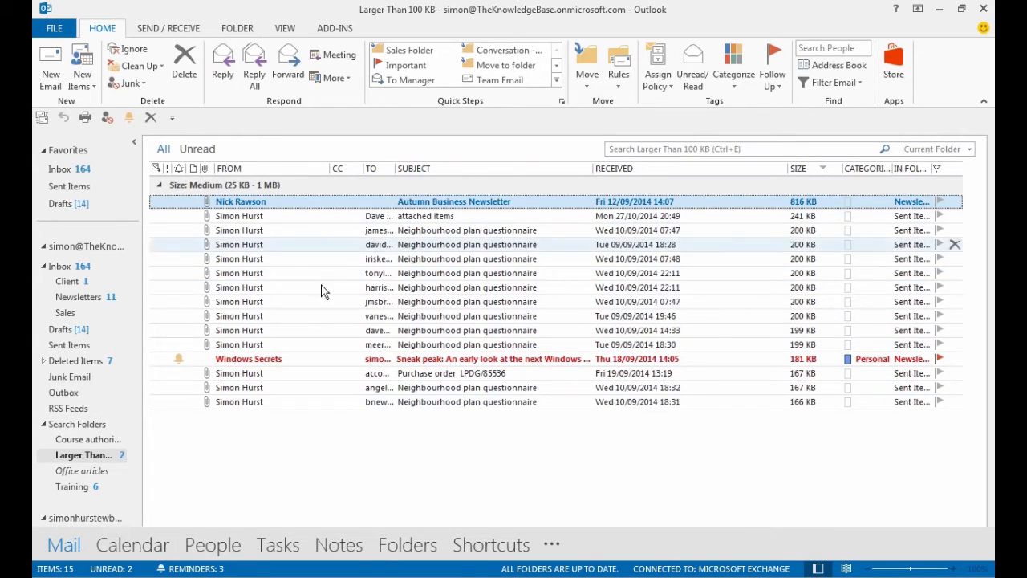
{"action": "left_click", "coordinate": [108, 446]}
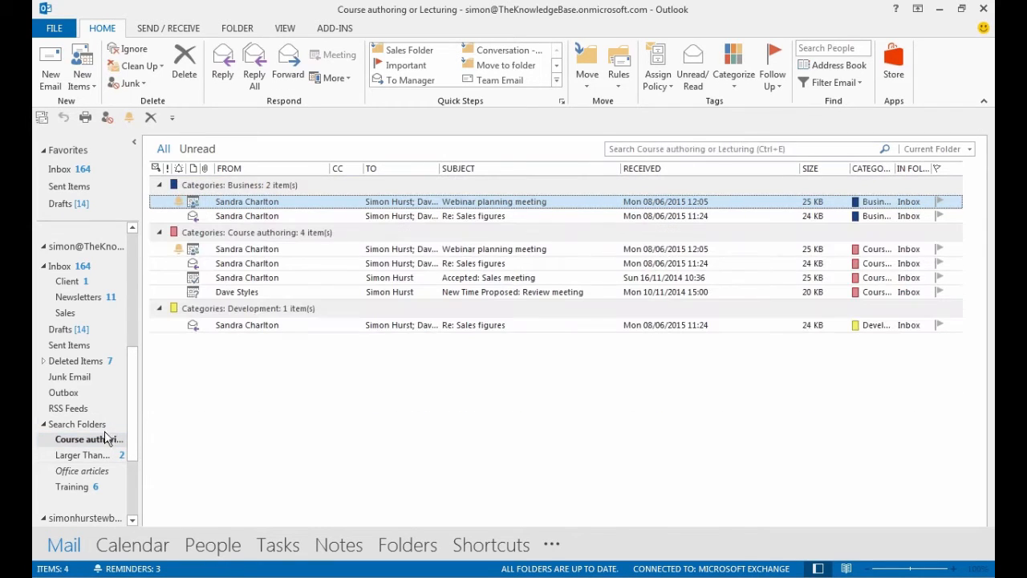
Step: Create a Categorized mail search folder for the Windows Server 2012 category and return to the Inbox
{"action": "right_click", "coordinate": [75, 423]}
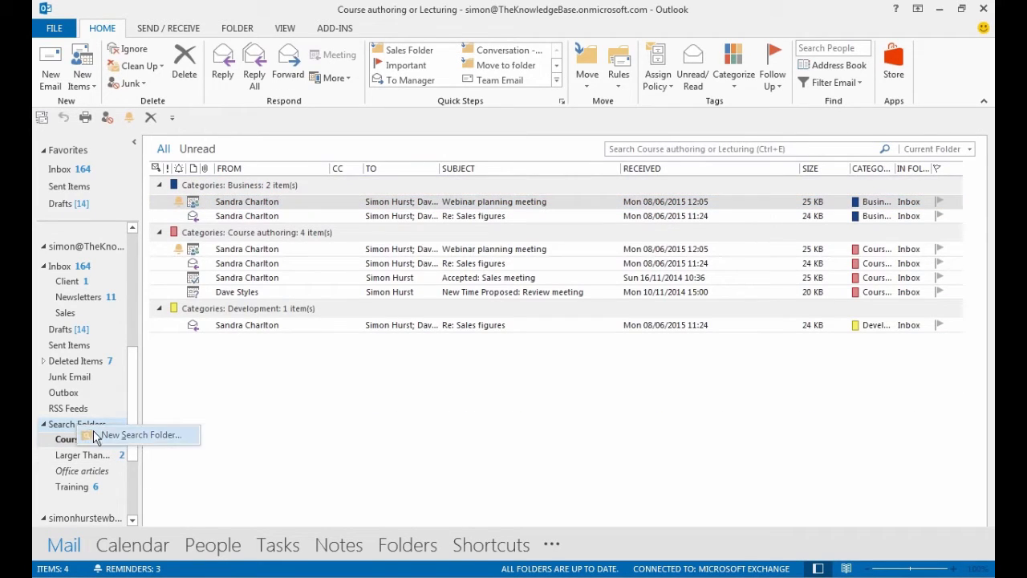
{"action": "left_click", "coordinate": [113, 435]}
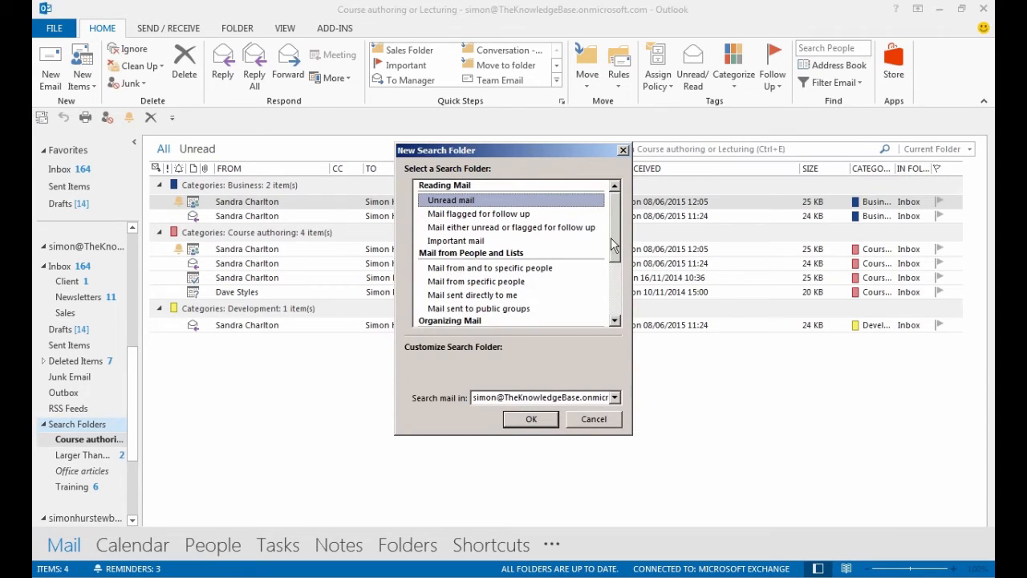
{"action": "left_click_drag", "start_coordinate": [611, 238], "coordinate": [616, 310]}
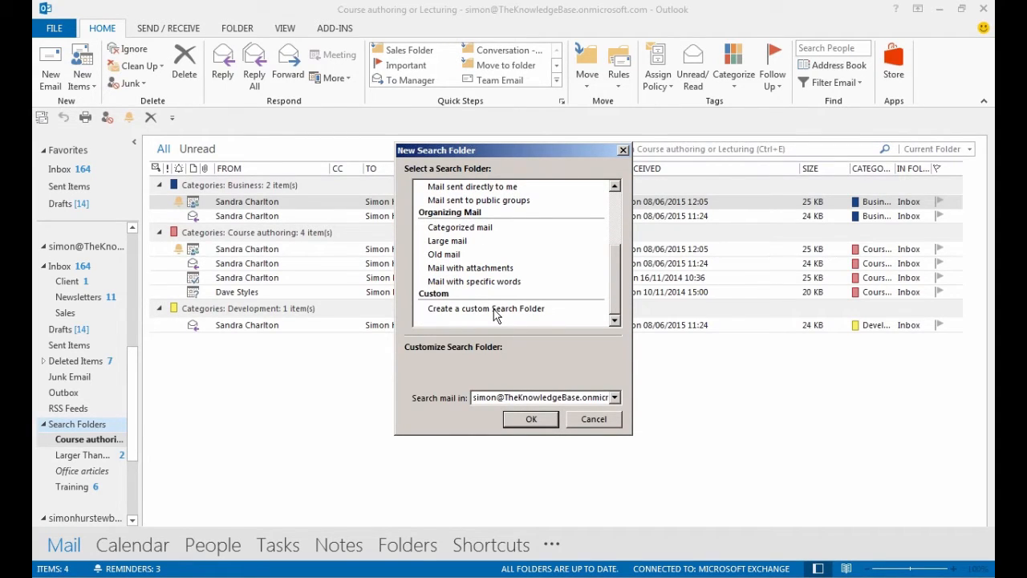
{"action": "left_click", "coordinate": [460, 230]}
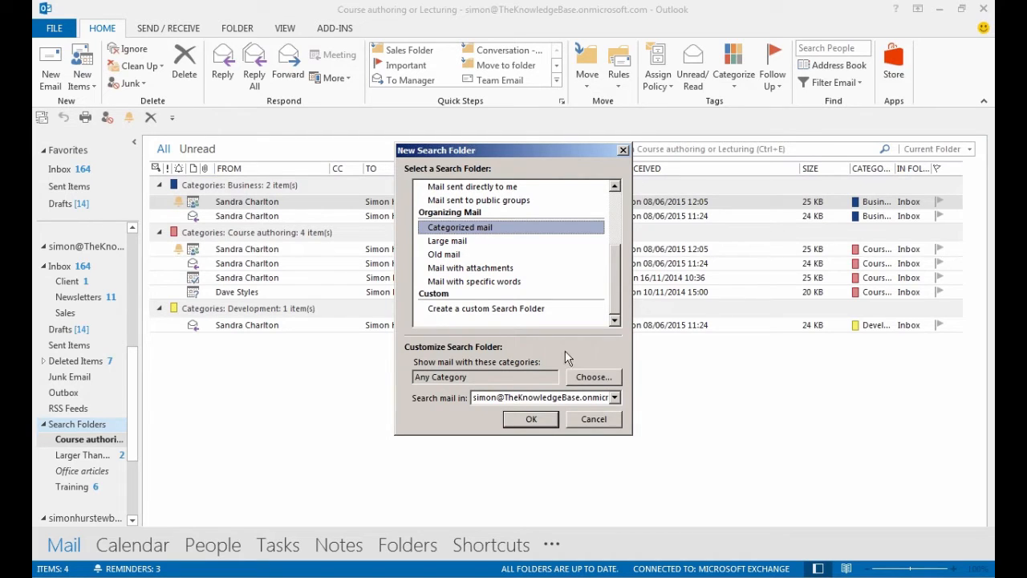
{"action": "left_click", "coordinate": [592, 376]}
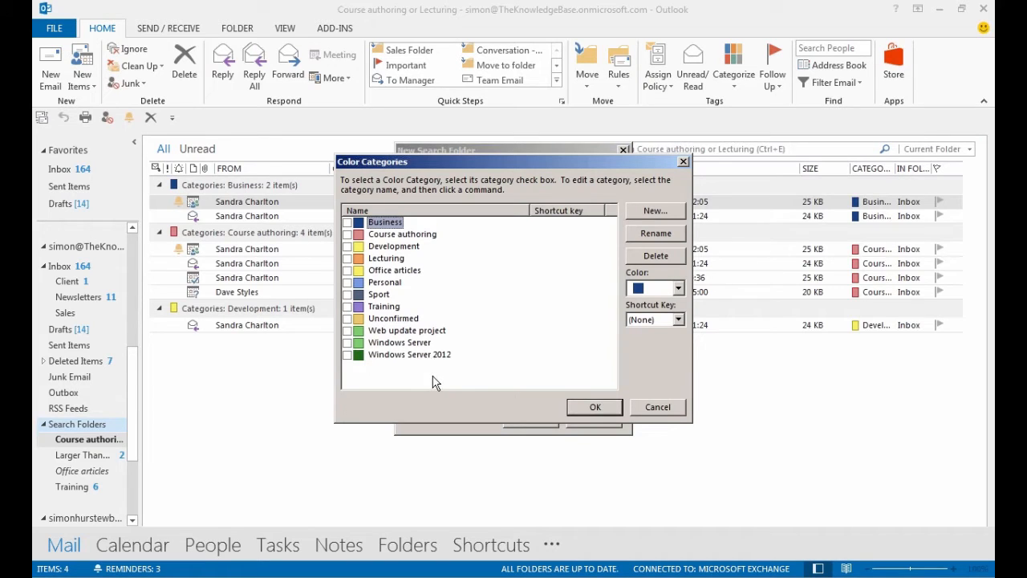
{"action": "left_click", "coordinate": [347, 354]}
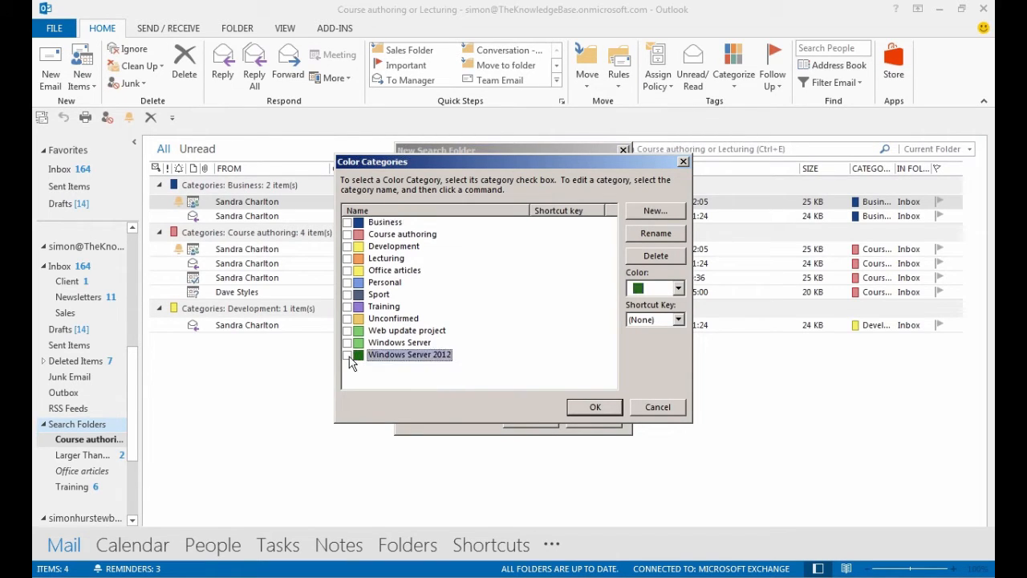
{"action": "left_click", "coordinate": [594, 410]}
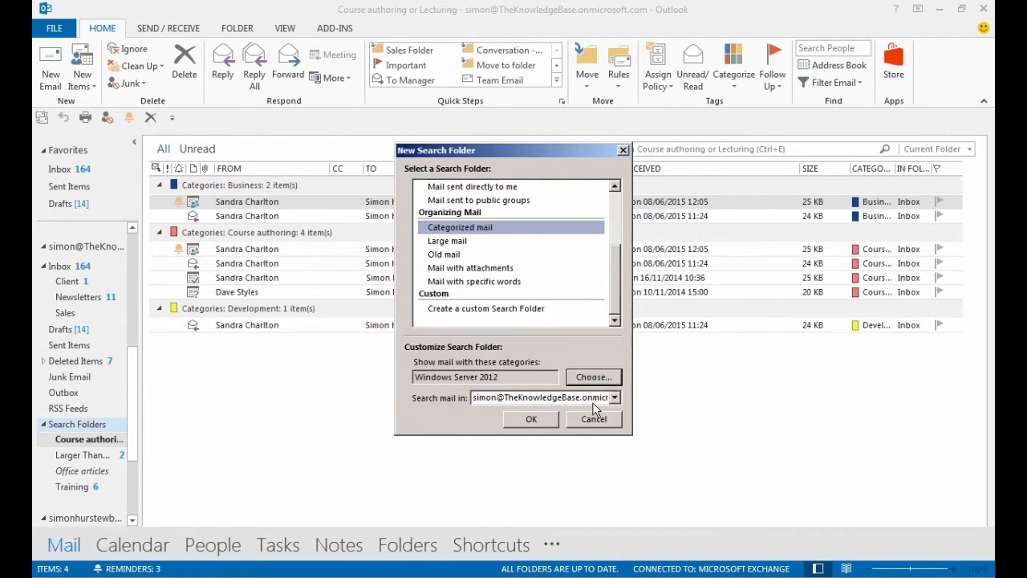
{"action": "left_click", "coordinate": [532, 421]}
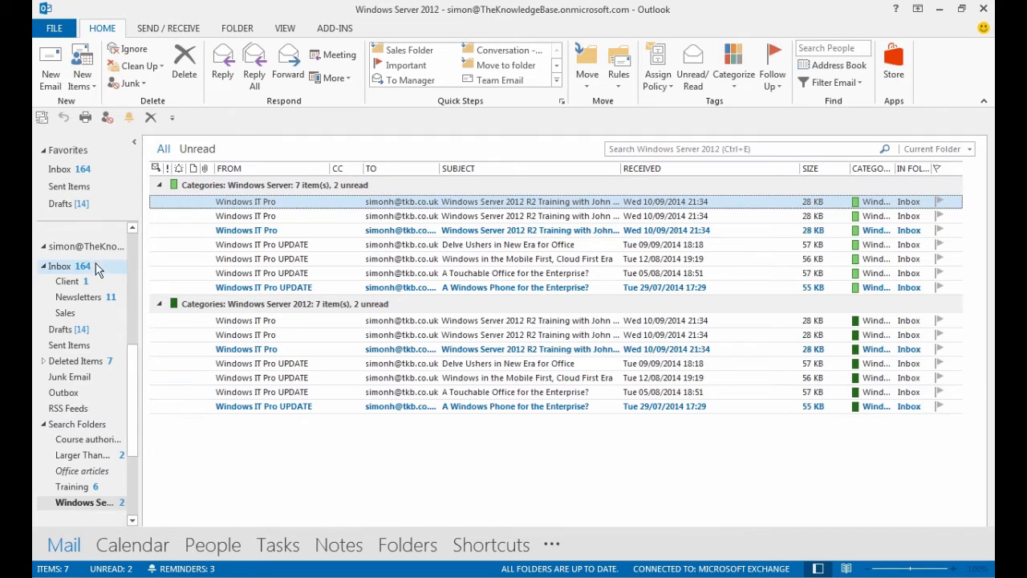
{"action": "left_click", "coordinate": [88, 268]}
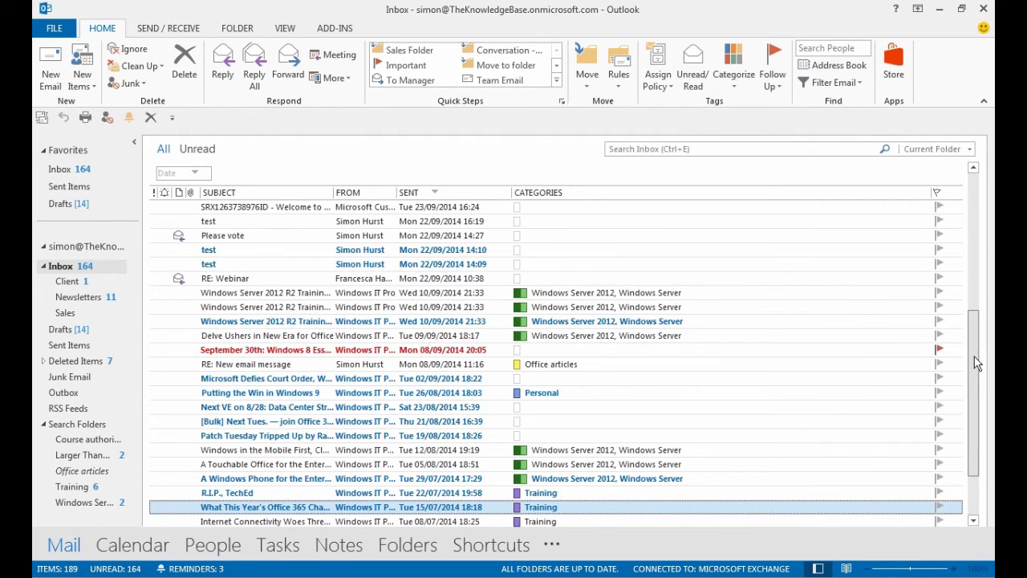
Step: Review the junk e-mail commands and the automatic filtering levels in Junk E-mail Options, and close without making changes
{"action": "left_click_drag", "start_coordinate": [974, 356], "coordinate": [973, 208]}
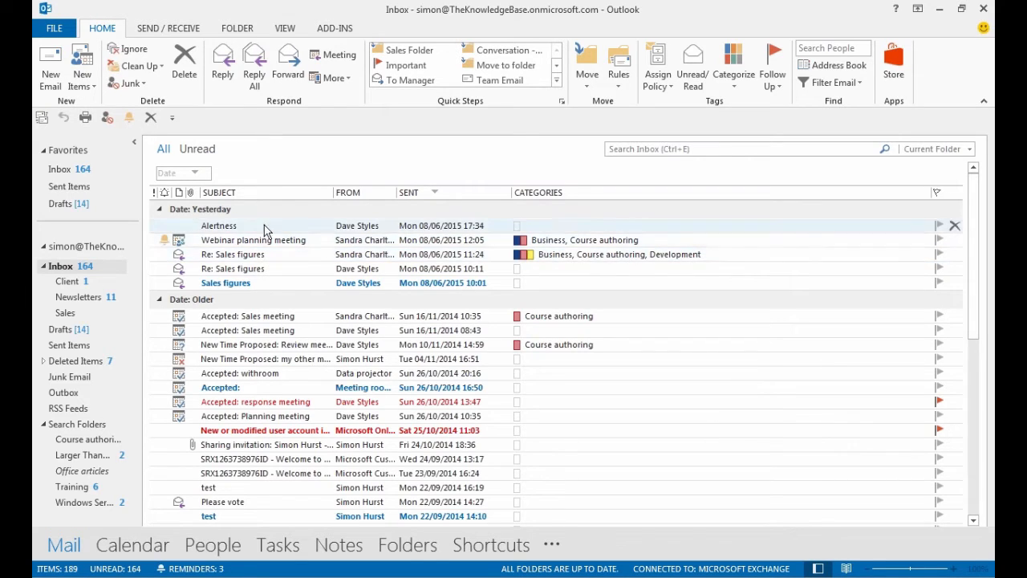
{"action": "left_click", "coordinate": [145, 88]}
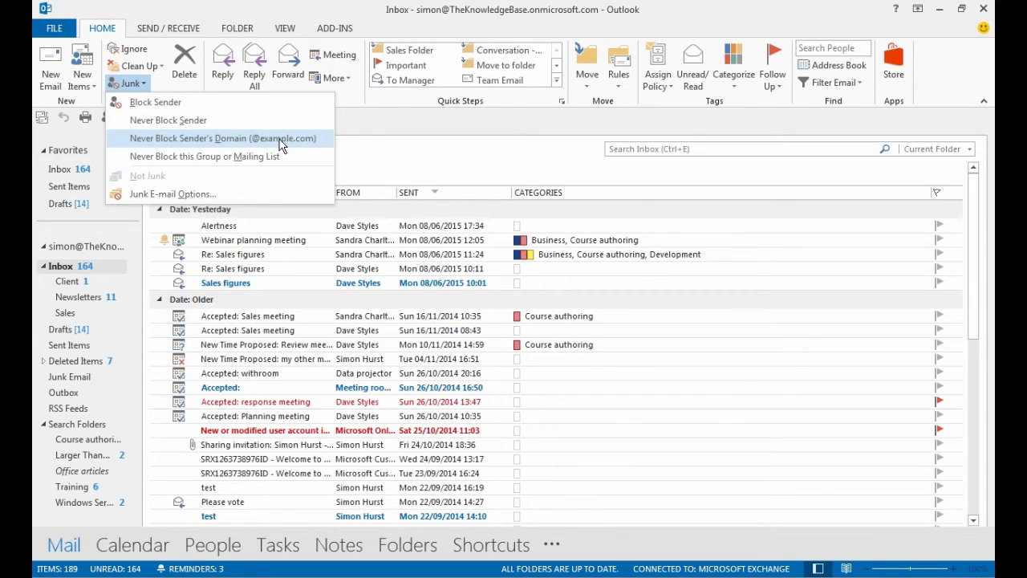
{"action": "left_click", "coordinate": [155, 195]}
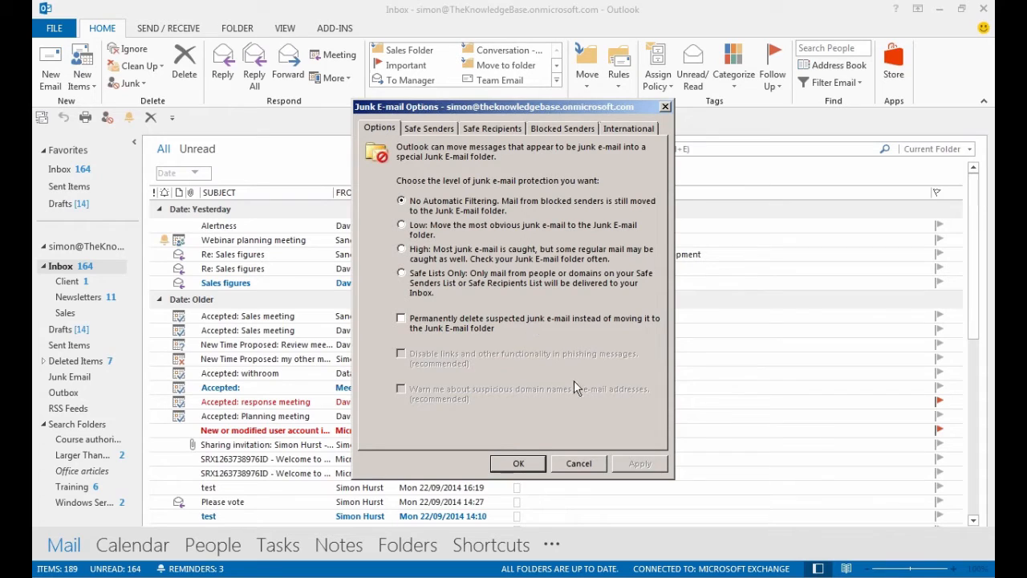
{"action": "left_click", "coordinate": [578, 466]}
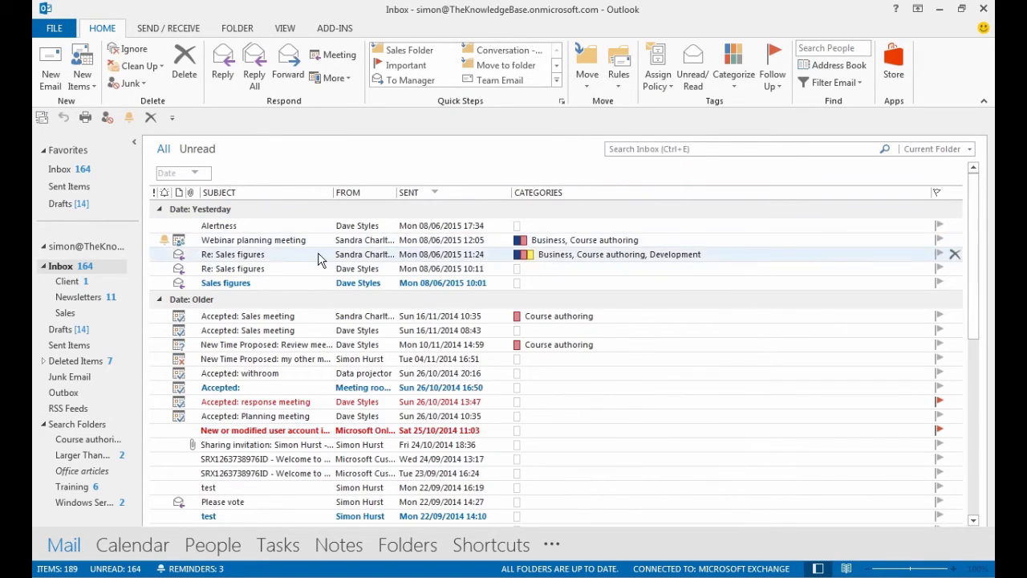
Step: Review the junk commands for the Alertness message and the Blocked Senders and Safe Senders lists, and close without making changes
{"action": "right_click", "coordinate": [232, 232]}
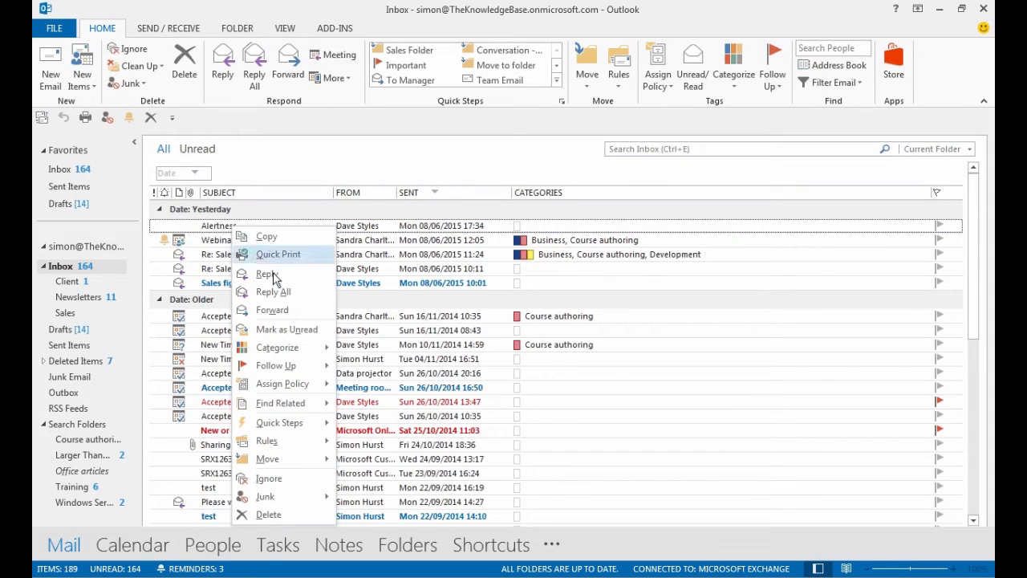
{"action": "mouse_move", "coordinate": [281, 499]}
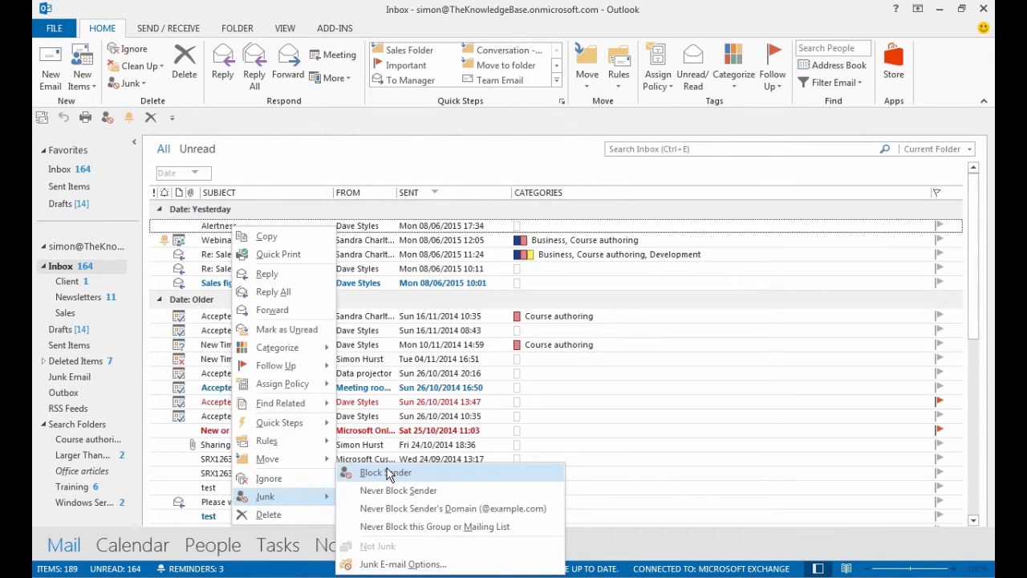
{"action": "left_click", "coordinate": [402, 564]}
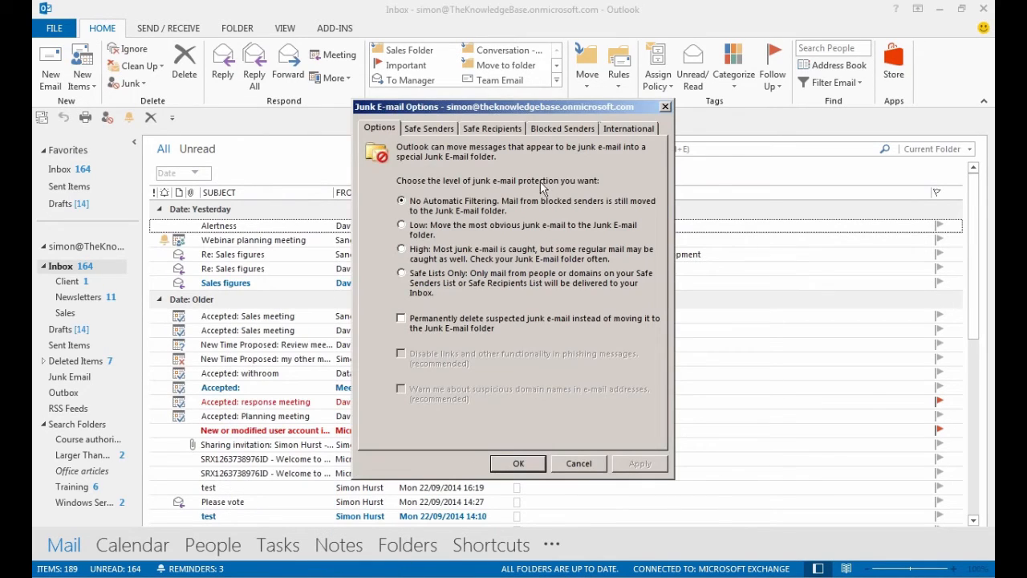
{"action": "left_click", "coordinate": [549, 130]}
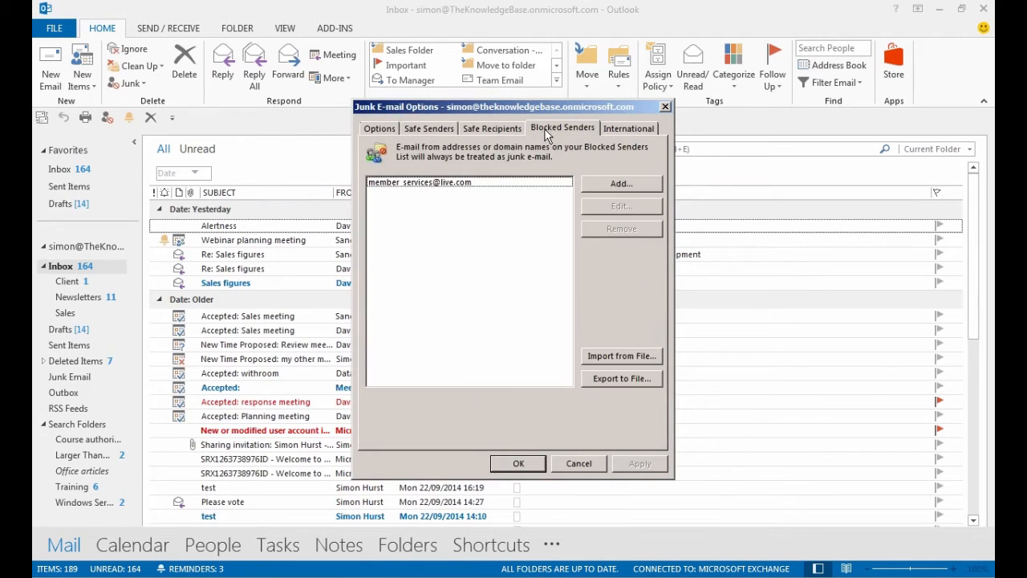
{"action": "left_click", "coordinate": [432, 183]}
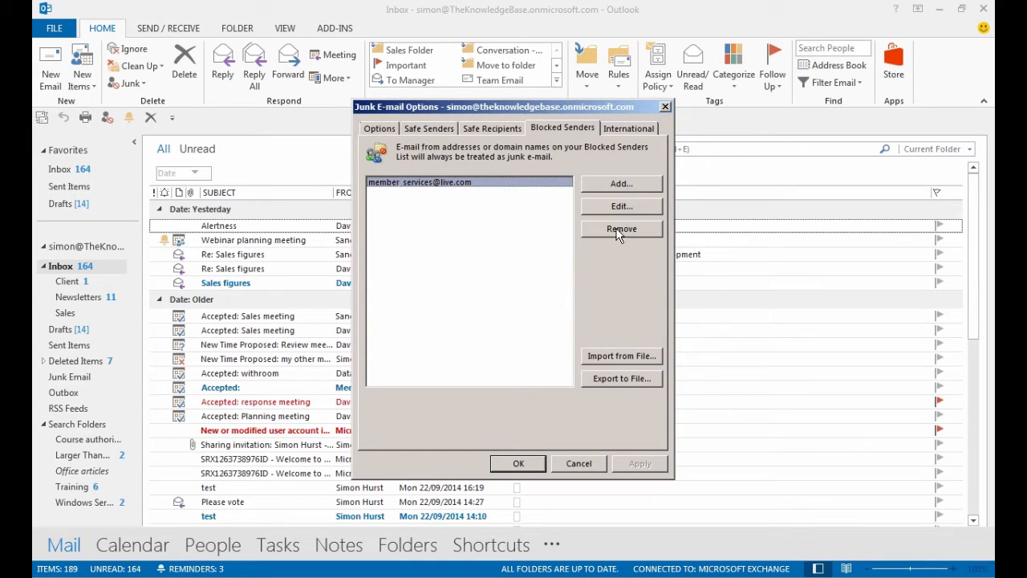
{"action": "left_click", "coordinate": [420, 130]}
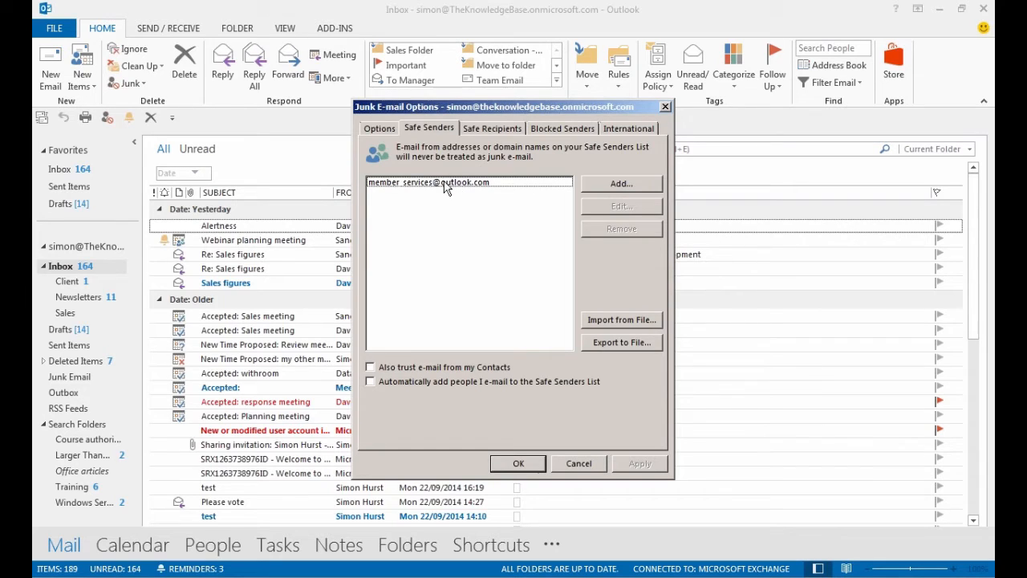
{"action": "left_click", "coordinate": [461, 187]}
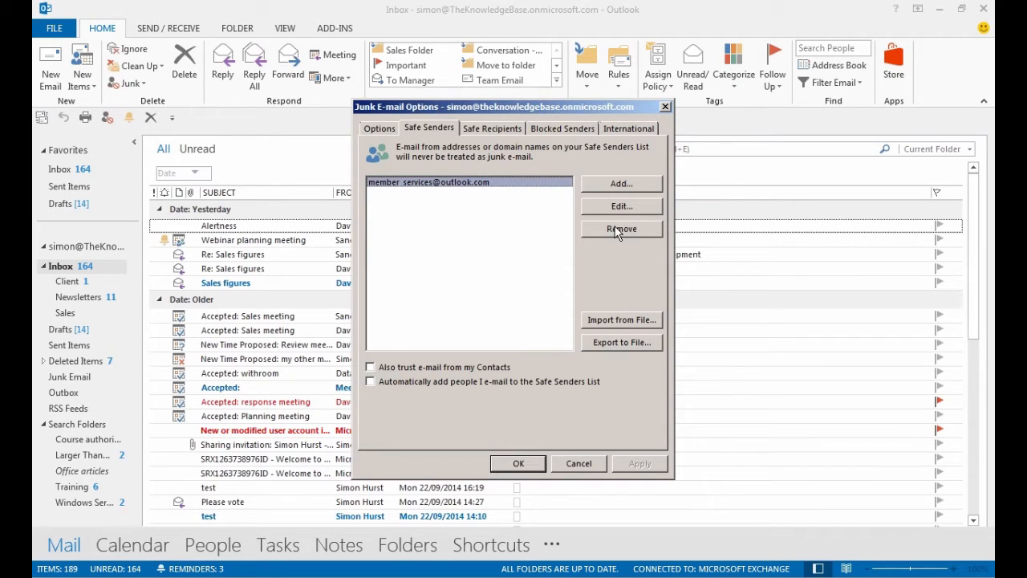
{"action": "left_click", "coordinate": [590, 466]}
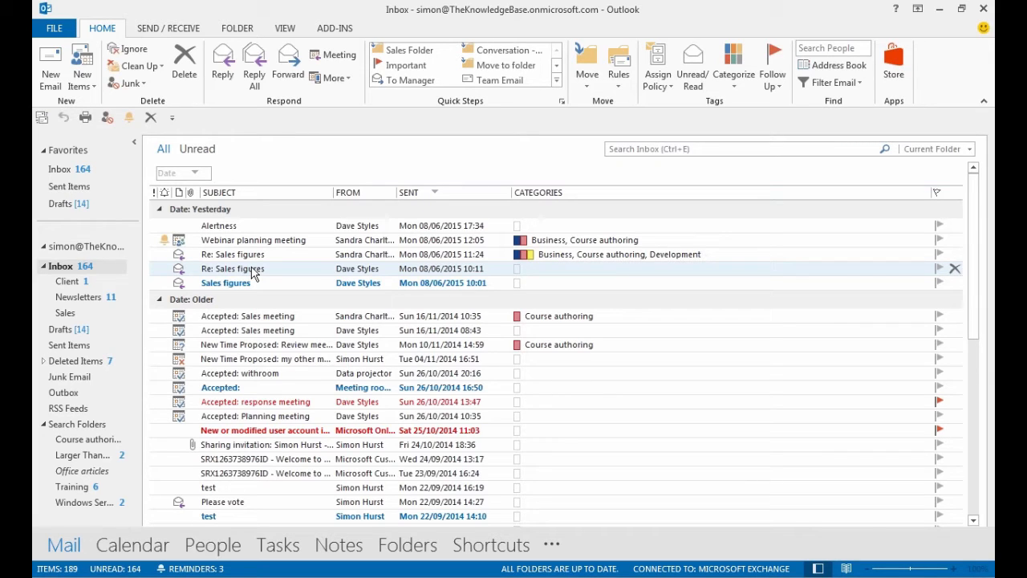
Step: Create a subfolder named HSBC under the Inbox
{"action": "right_click", "coordinate": [75, 269]}
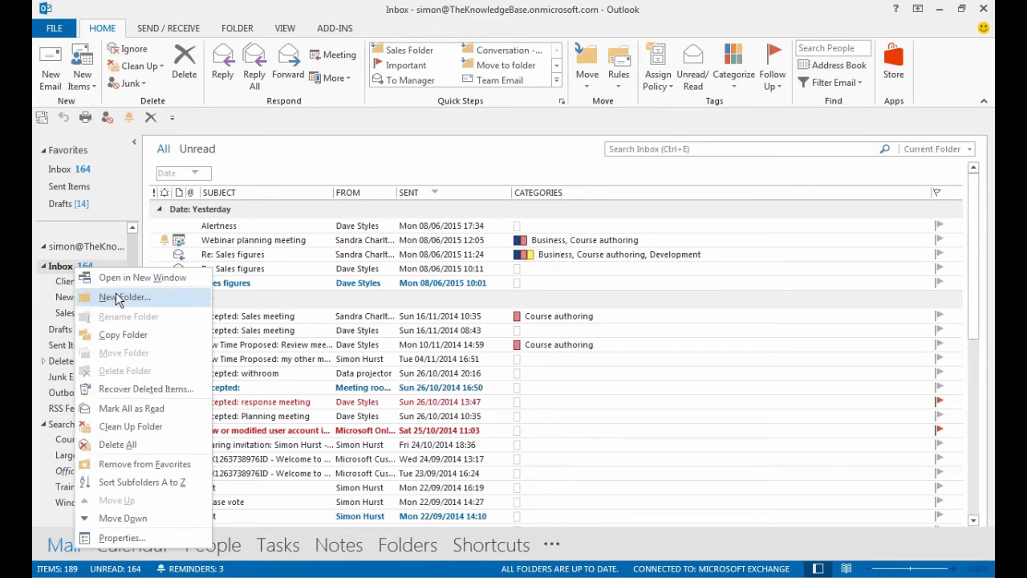
{"action": "left_click", "coordinate": [117, 296]}
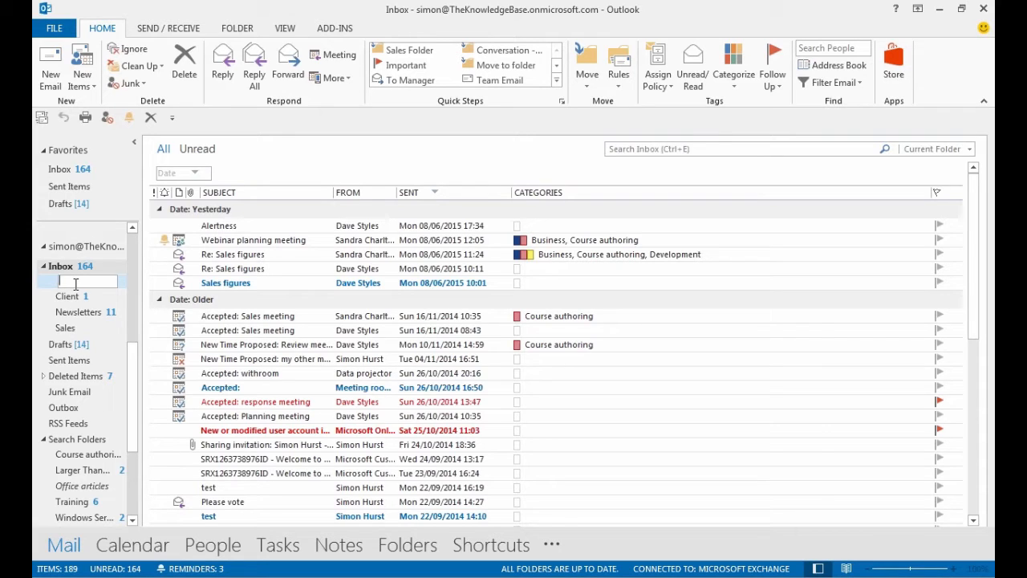
{"action": "type", "text": "HSBC"}
{"action": "key", "text": "Return"}
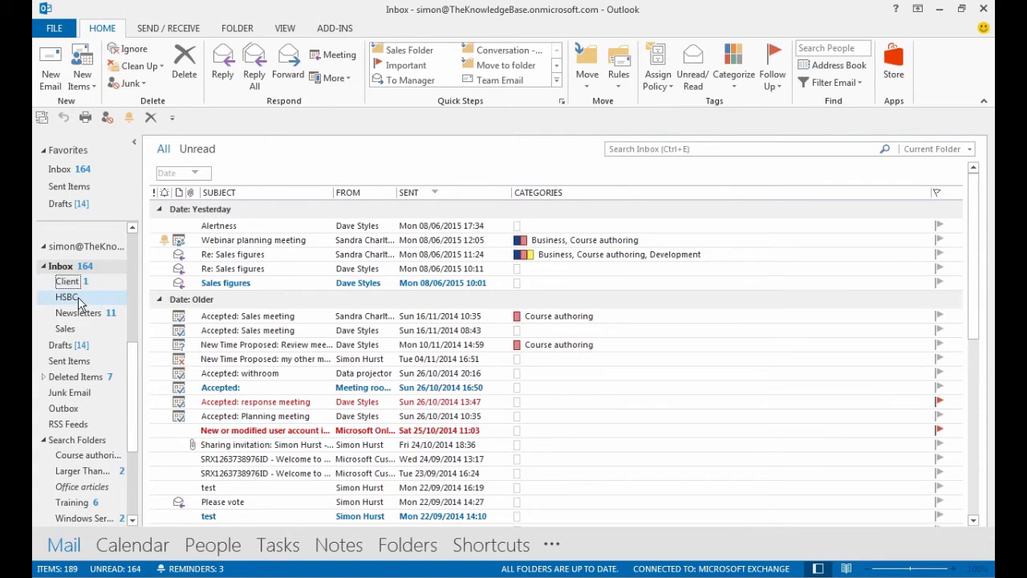
Step: Move the uncategorized Re: Sales figures message and the first four meeting responses in the Older group into the HSBC folder
{"action": "left_click", "coordinate": [239, 268]}
{"action": "left_click_drag", "start_coordinate": [67, 305], "coordinate": [66, 298]}
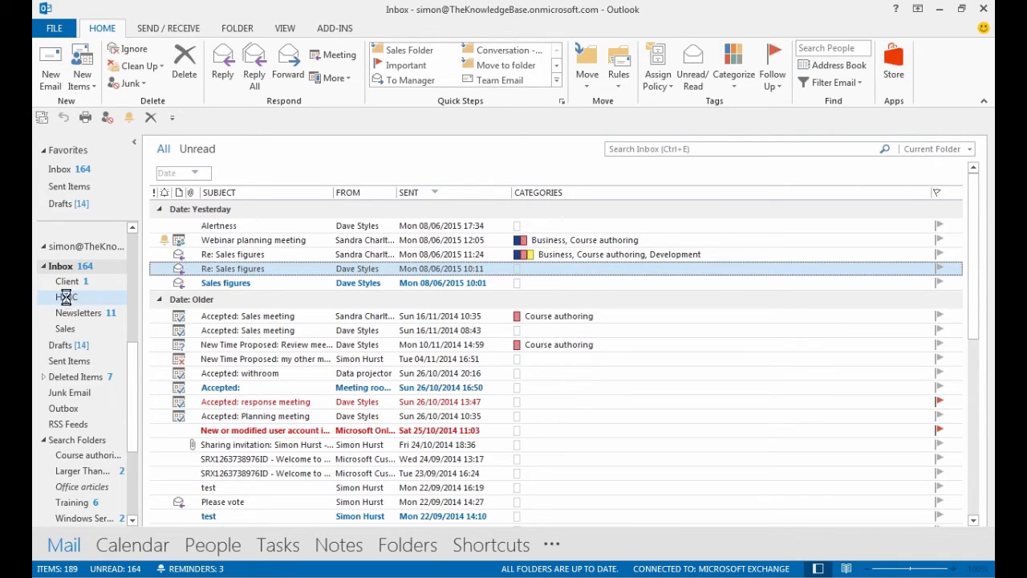
{"action": "left_click", "coordinate": [235, 304]}
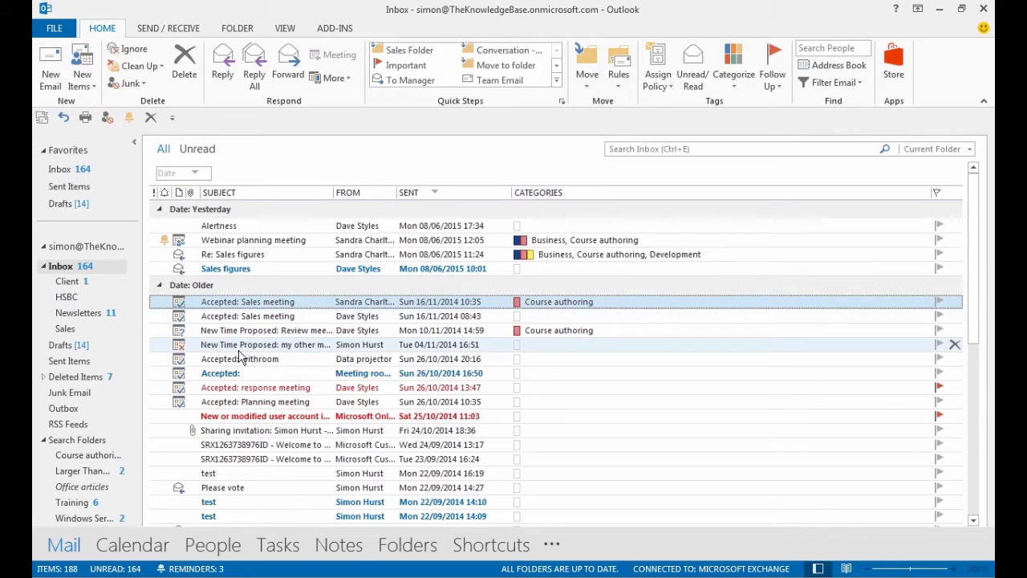
{"action": "left_click", "coordinate": [244, 345], "text": "shift"}
{"action": "left_click_drag", "start_coordinate": [261, 304], "coordinate": [69, 298]}
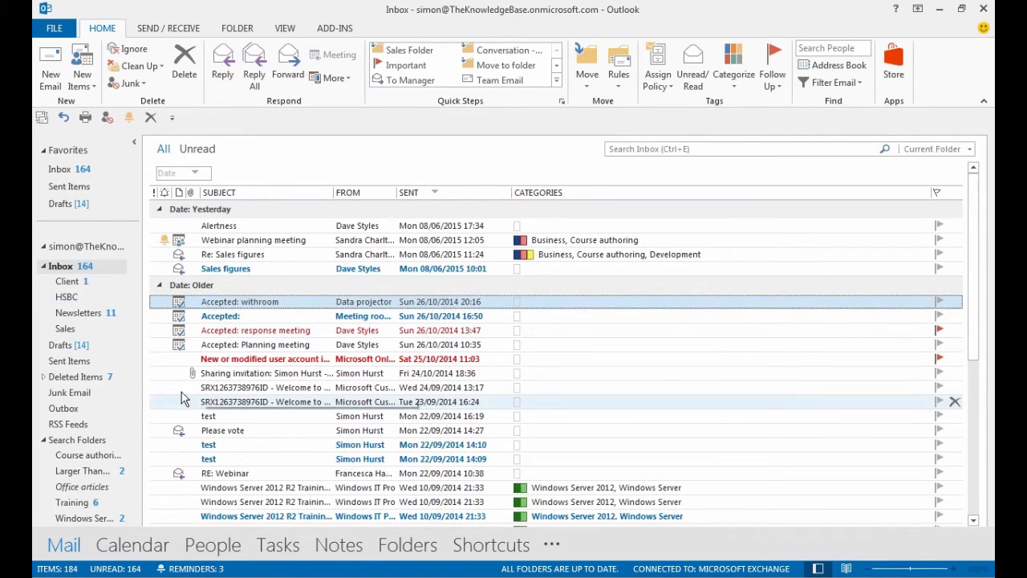
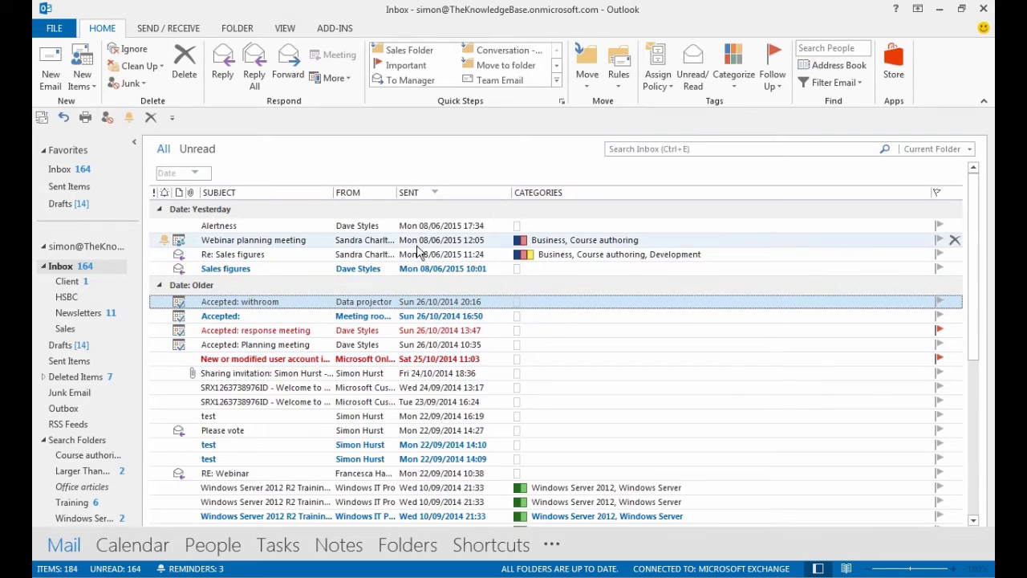
Step: Examine the follow-up flag choices and the custom reminder settings for the Alertness message without applying any
{"action": "right_click", "coordinate": [361, 229]}
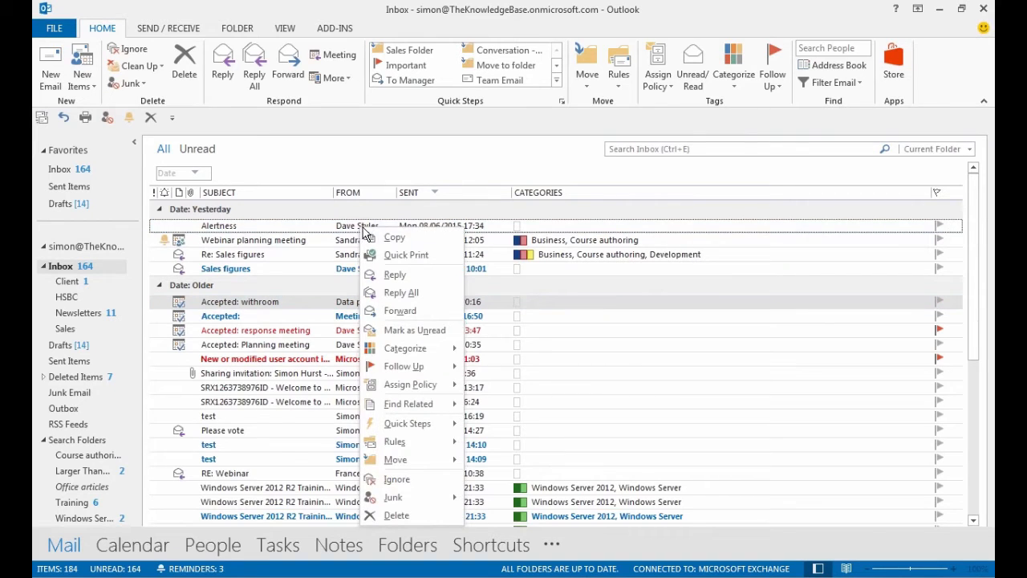
{"action": "mouse_move", "coordinate": [393, 369]}
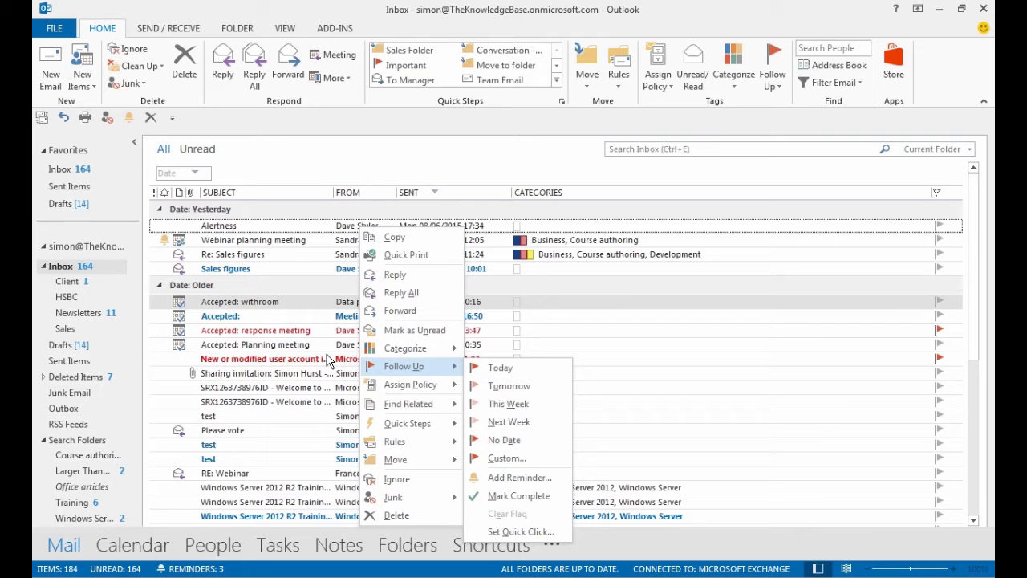
{"action": "left_click", "coordinate": [520, 478]}
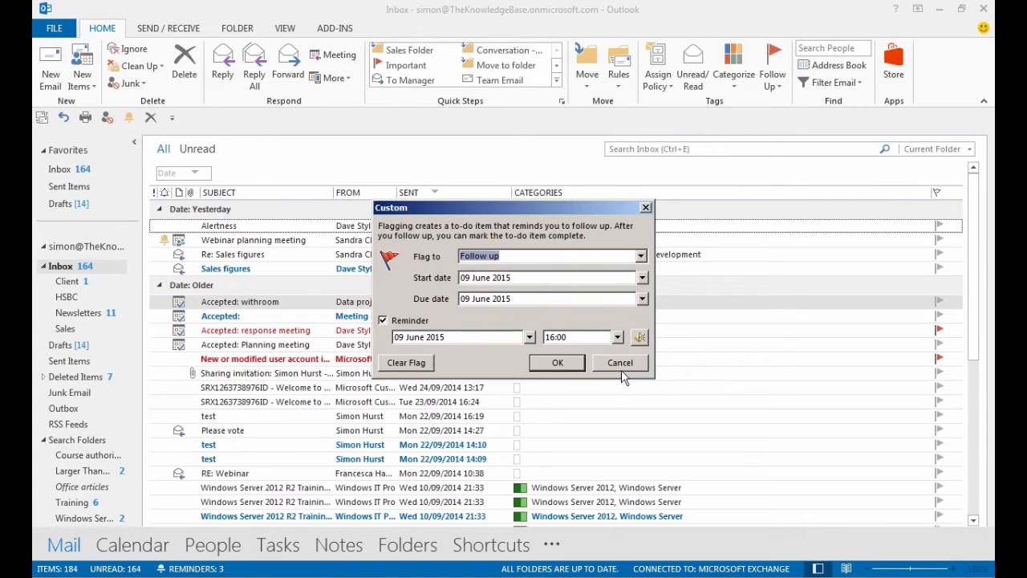
{"action": "left_click", "coordinate": [621, 366]}
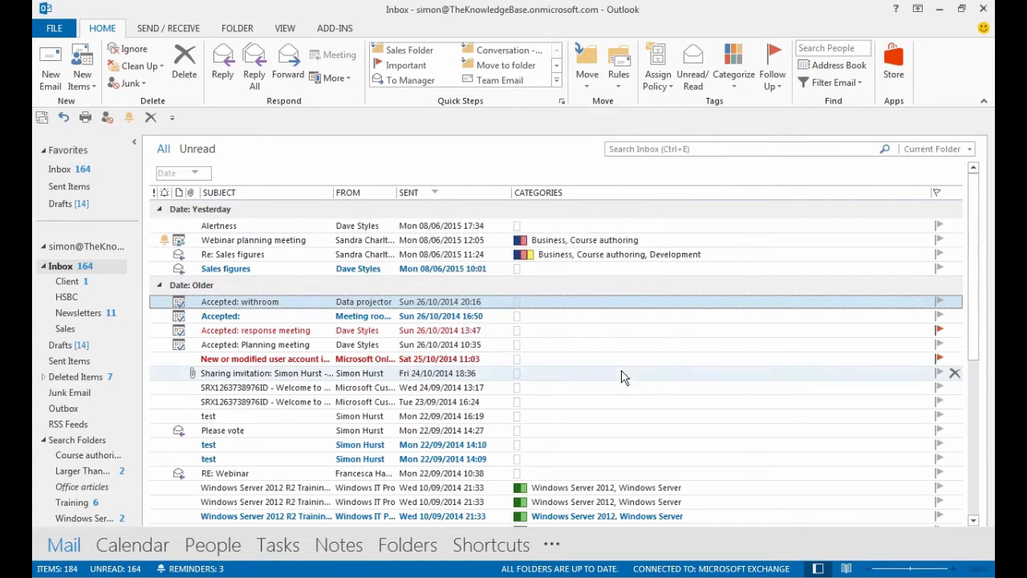
{"action": "right_click", "coordinate": [231, 232]}
{"action": "mouse_move", "coordinate": [305, 371]}
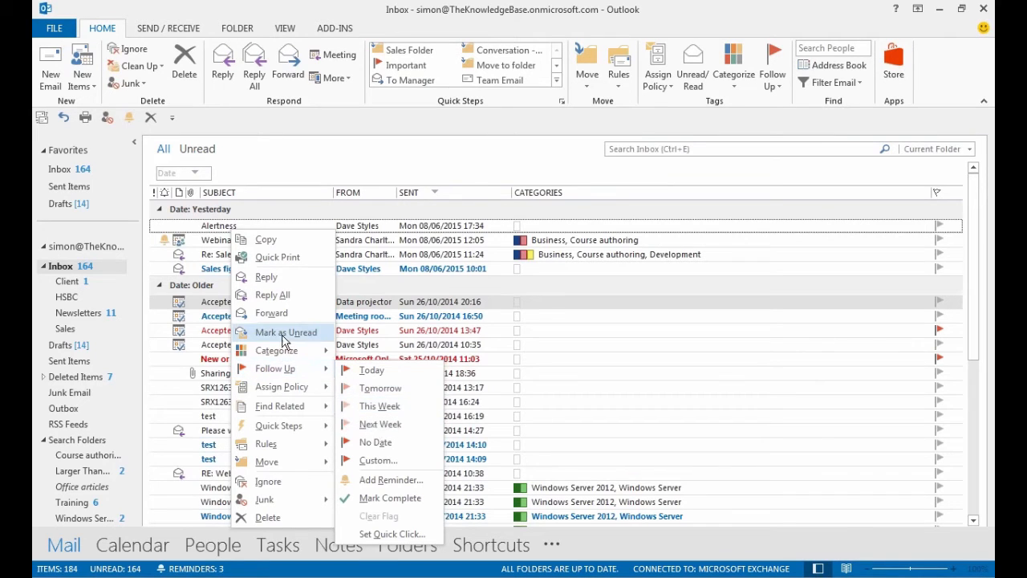
{"action": "left_click", "coordinate": [282, 32]}
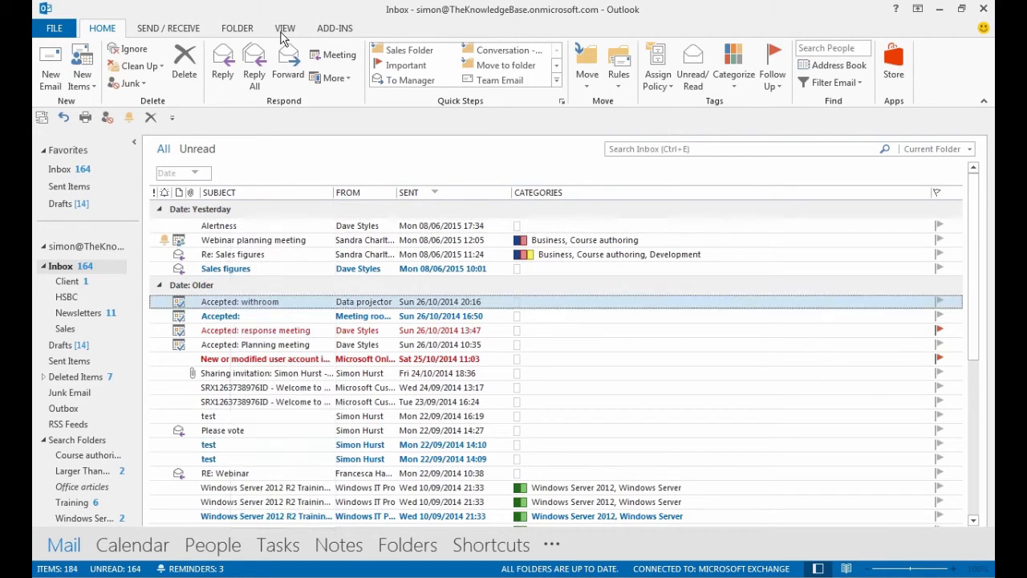
Step: Show Tasks in the To-Do Bar beside the Inbox
{"action": "left_click", "coordinate": [285, 31]}
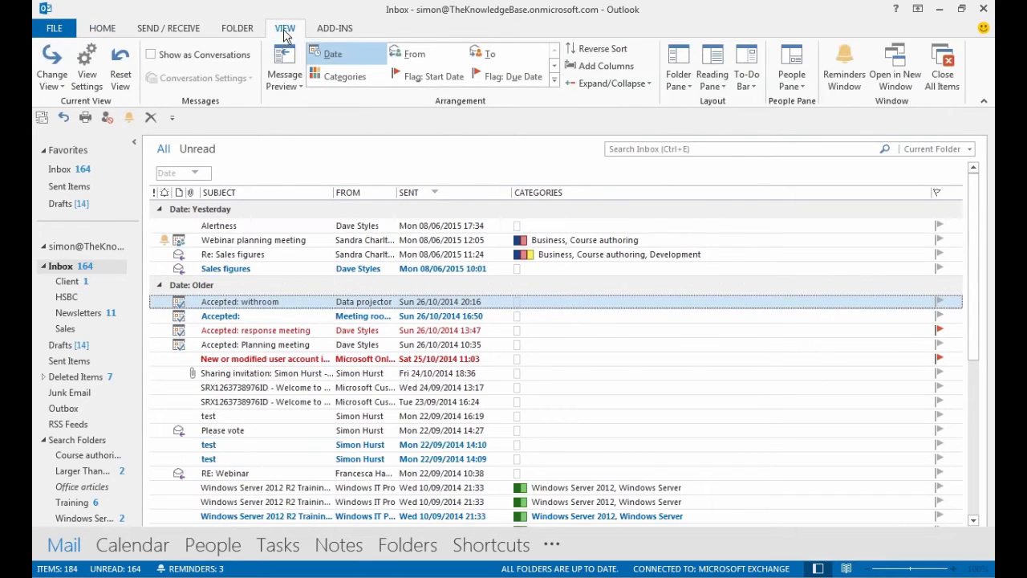
{"action": "left_click", "coordinate": [748, 88]}
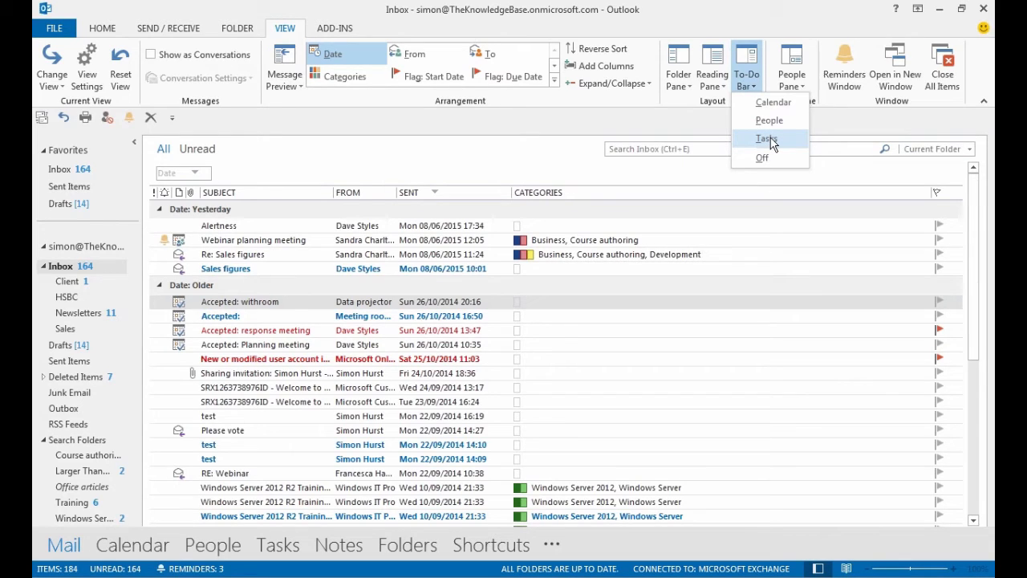
{"action": "left_click", "coordinate": [766, 139]}
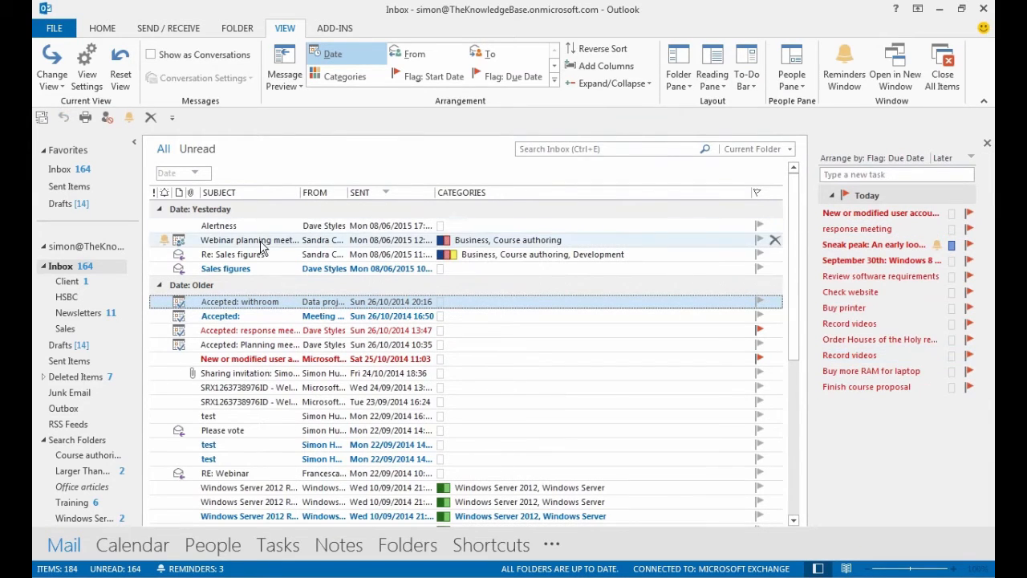
Step: Flag the Alertness message for follow-up Today and check its entry in the task list
{"action": "right_click", "coordinate": [207, 230]}
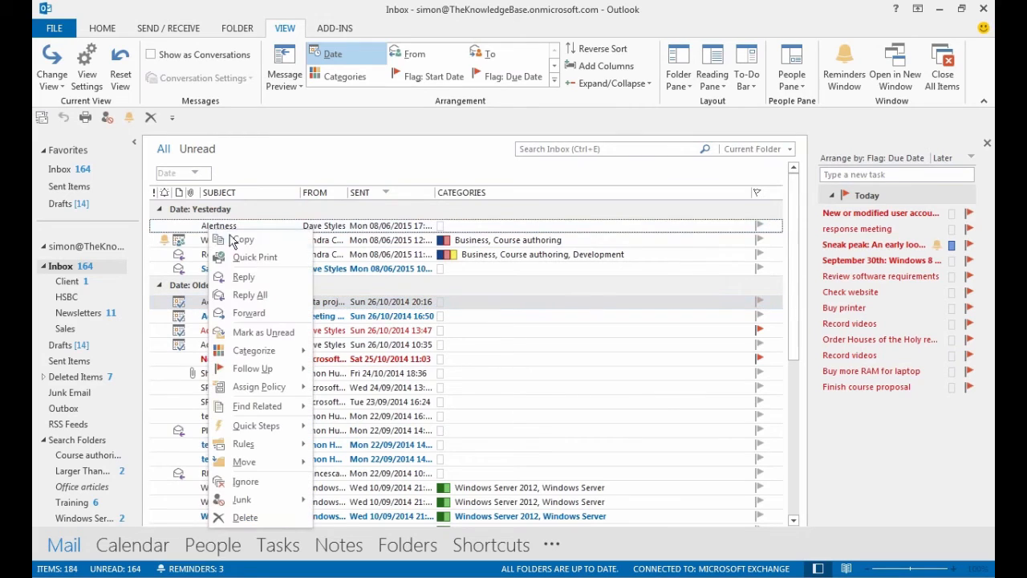
{"action": "mouse_move", "coordinate": [267, 375]}
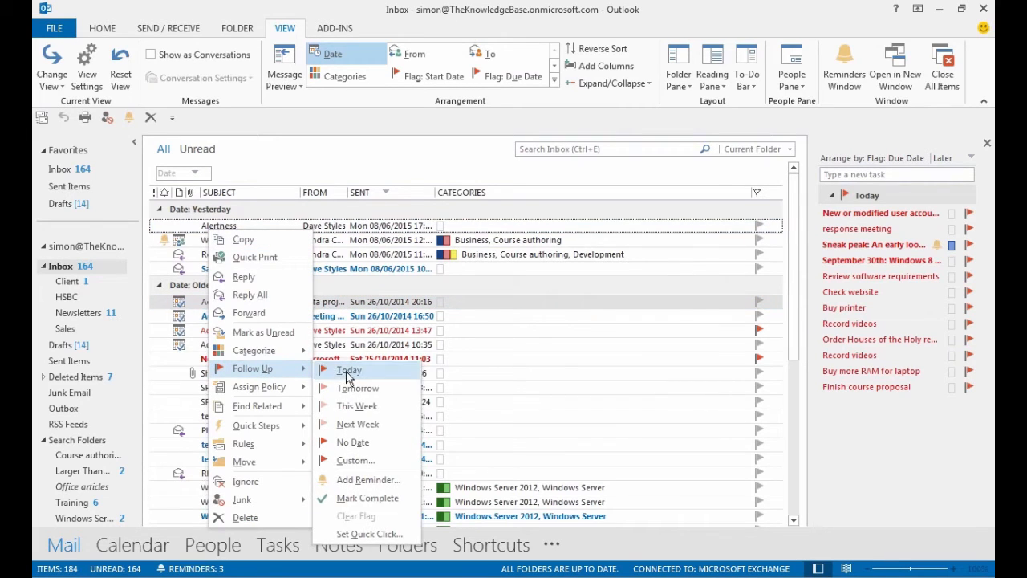
{"action": "left_click", "coordinate": [347, 375]}
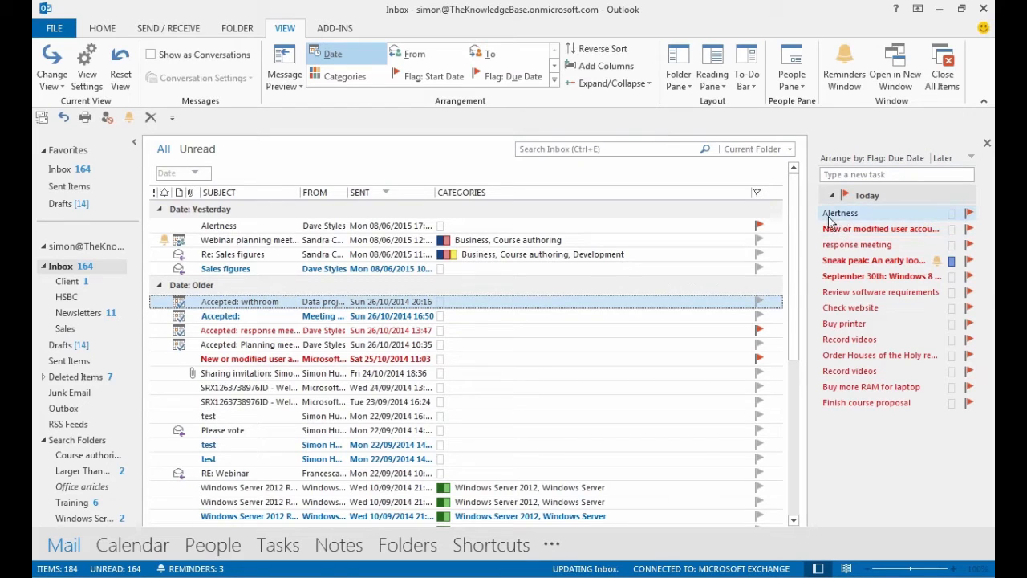
{"action": "mouse_move", "coordinate": [840, 219]}
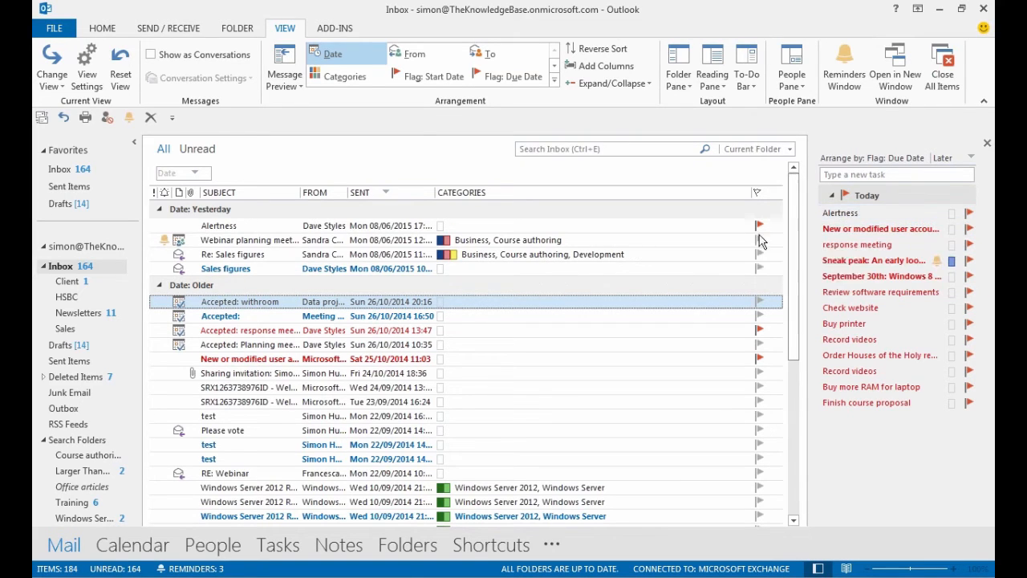
Step: Change the Alertness message's follow-up flag to Tomorrow
{"action": "right_click", "coordinate": [230, 231]}
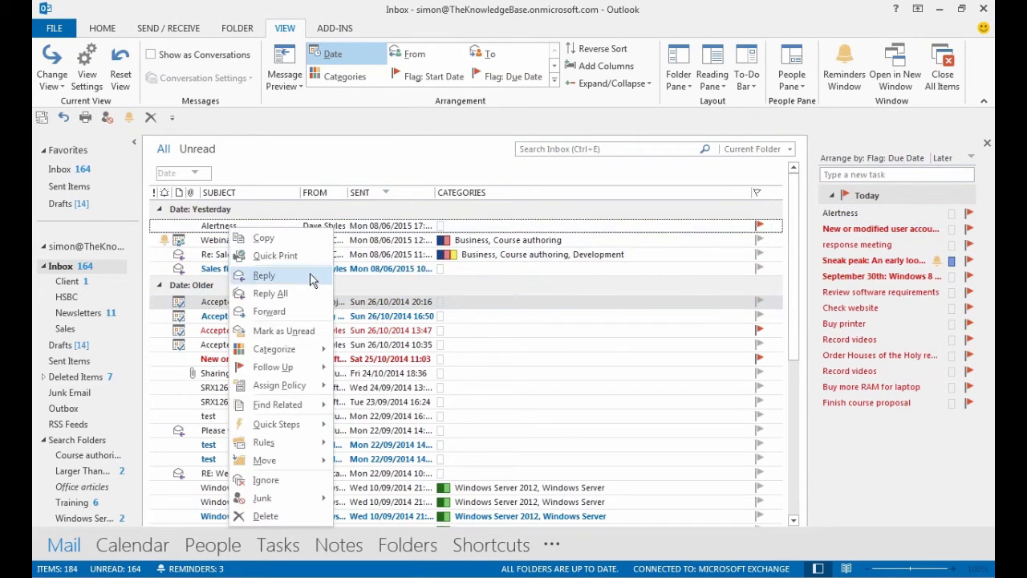
{"action": "mouse_move", "coordinate": [296, 376]}
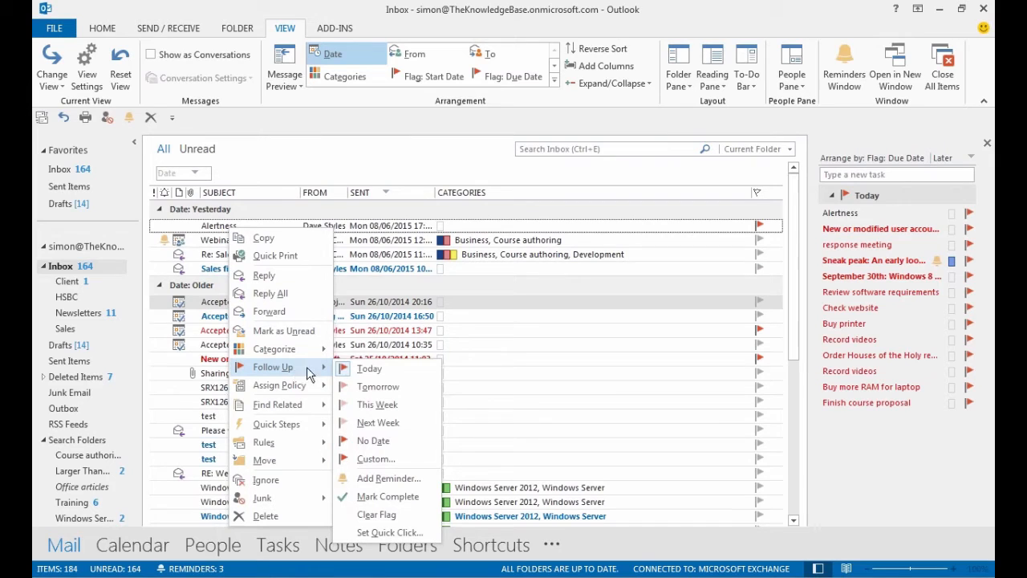
{"action": "left_click", "coordinate": [379, 386]}
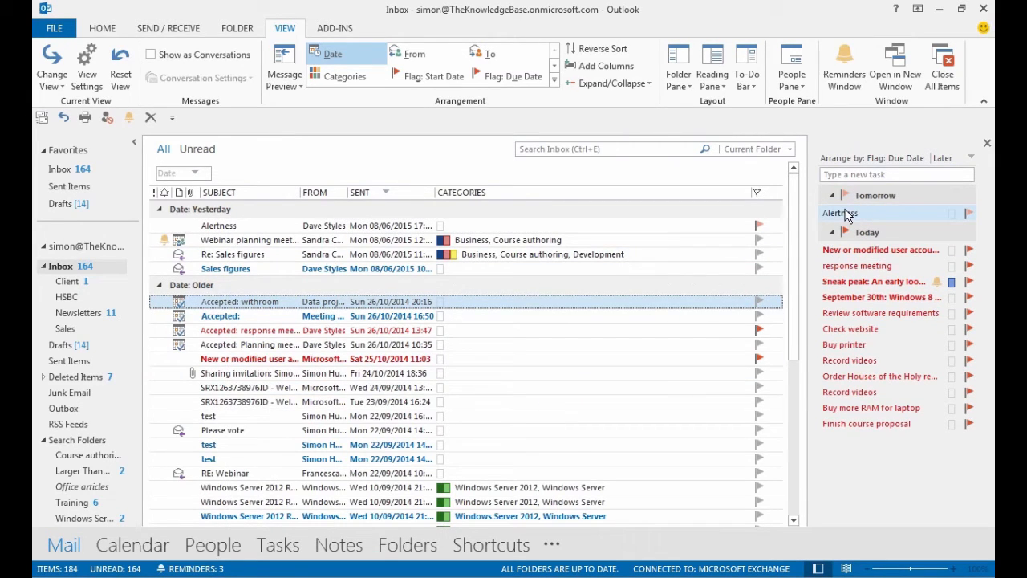
Step: Clear the follow-up flag from the Alertness message
{"action": "right_click", "coordinate": [220, 228]}
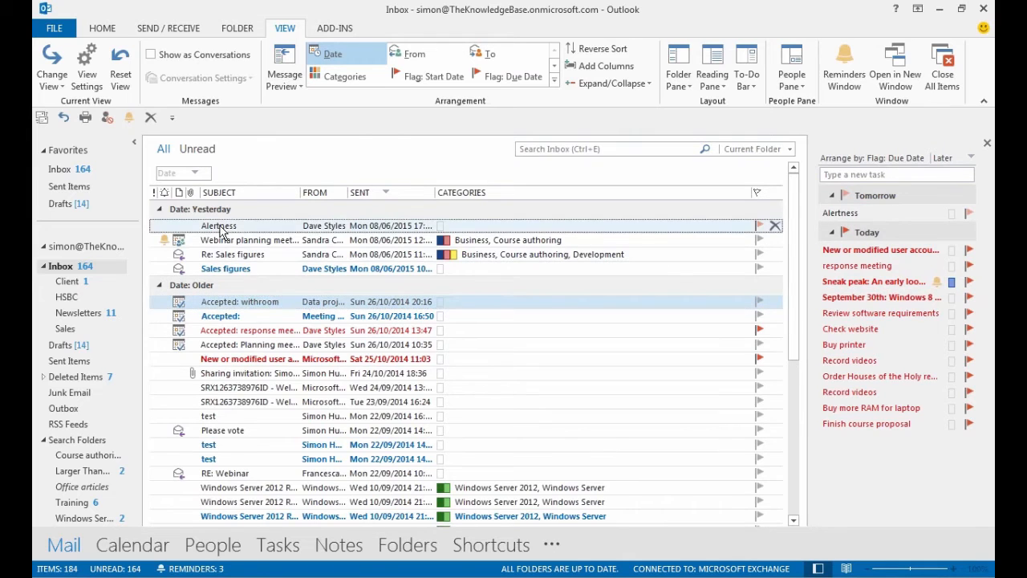
{"action": "mouse_move", "coordinate": [310, 374]}
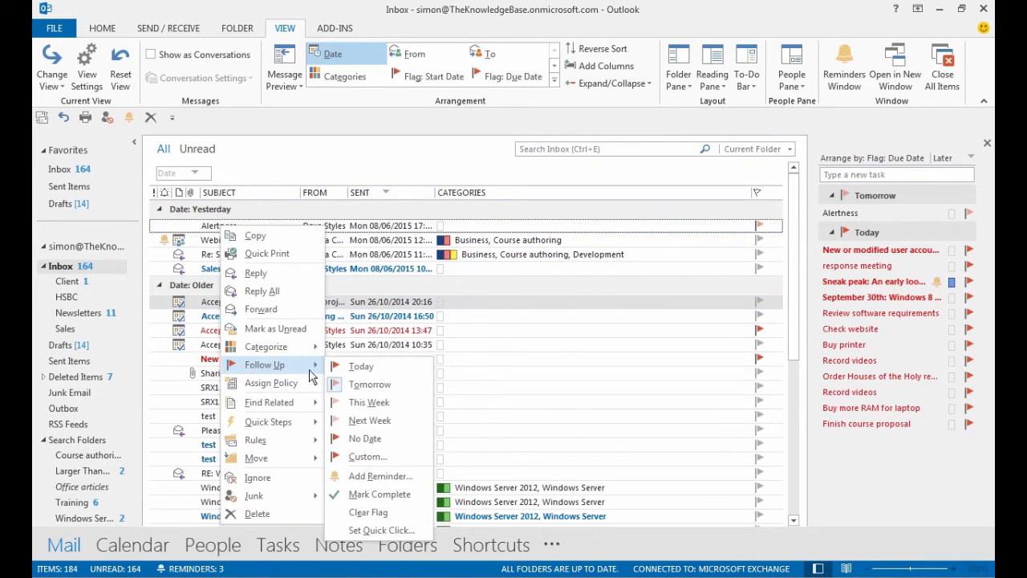
{"action": "left_click", "coordinate": [368, 512]}
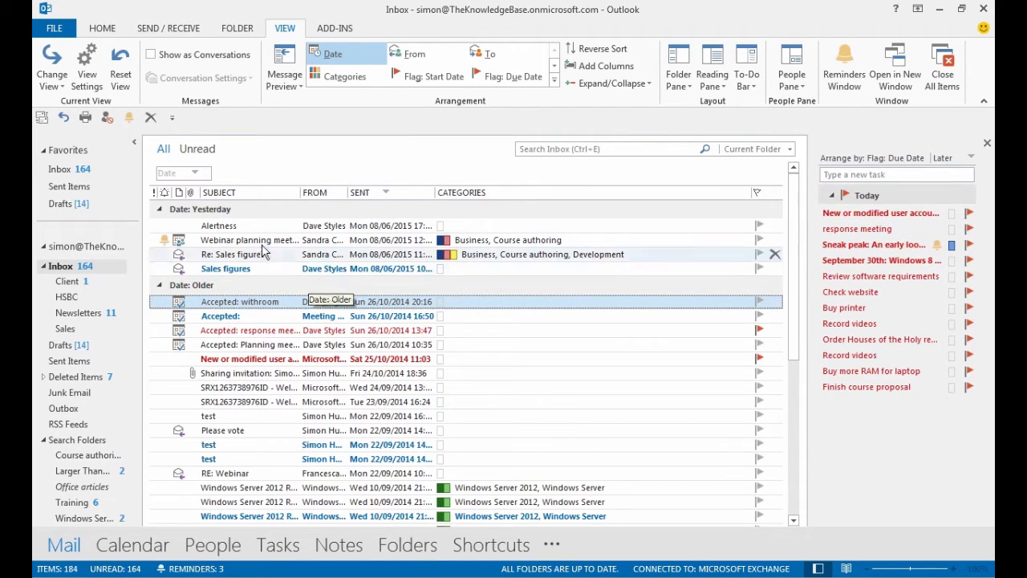
Step: Open the Quick Click setting for follow-up flags and confirm Today as the default flag
{"action": "right_click", "coordinate": [232, 227]}
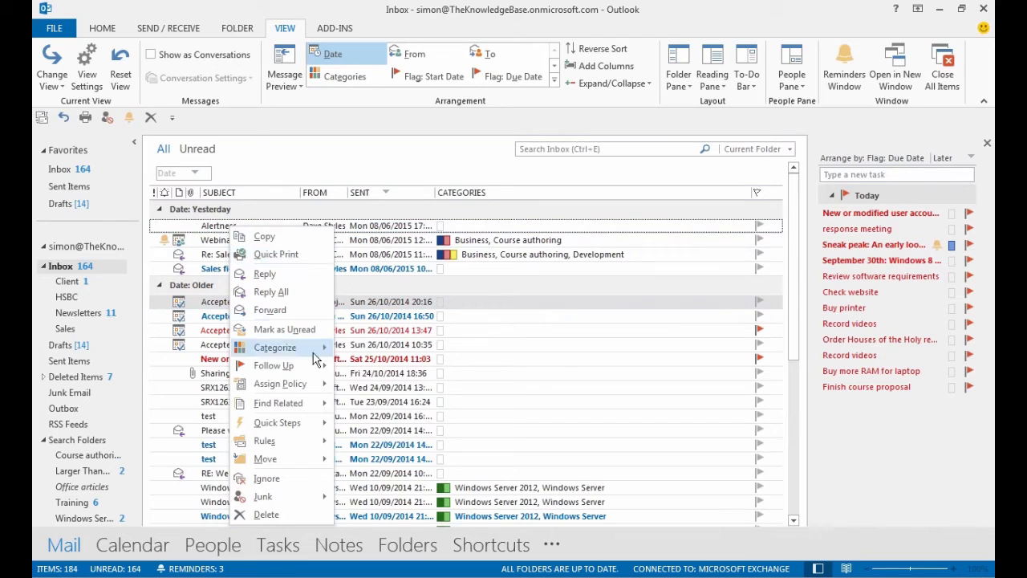
{"action": "mouse_move", "coordinate": [288, 368]}
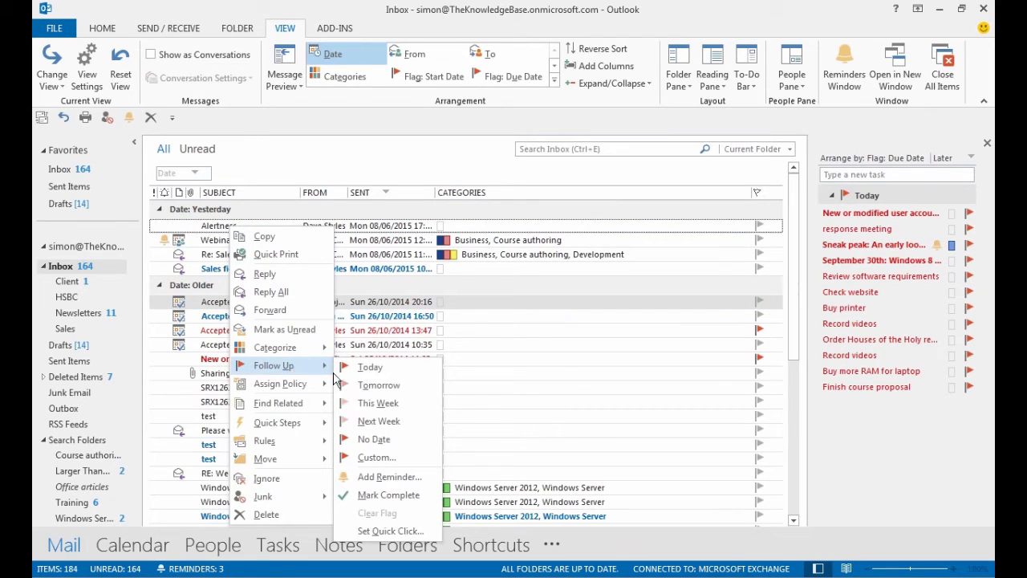
{"action": "left_click", "coordinate": [396, 533]}
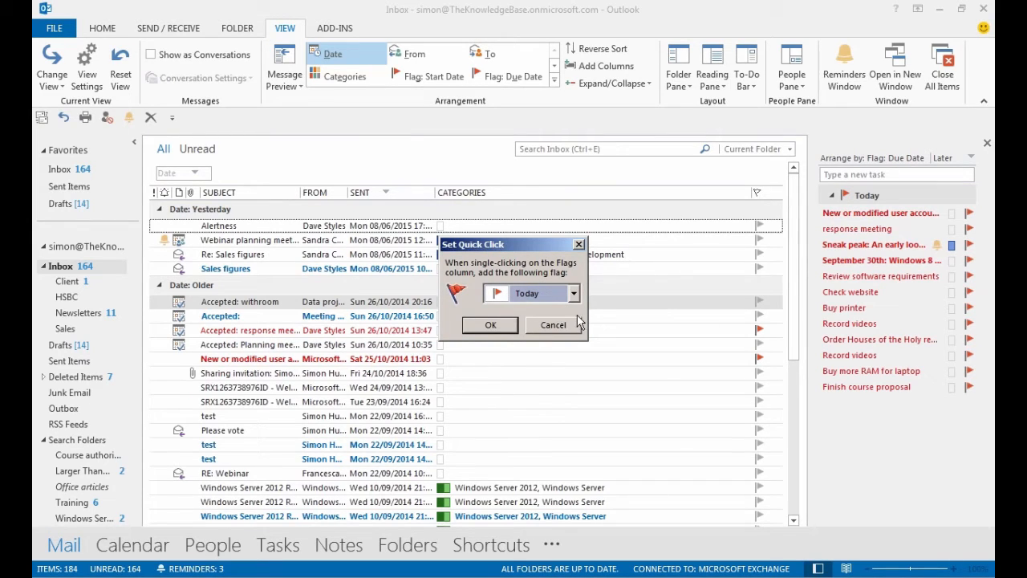
{"action": "left_click", "coordinate": [499, 329]}
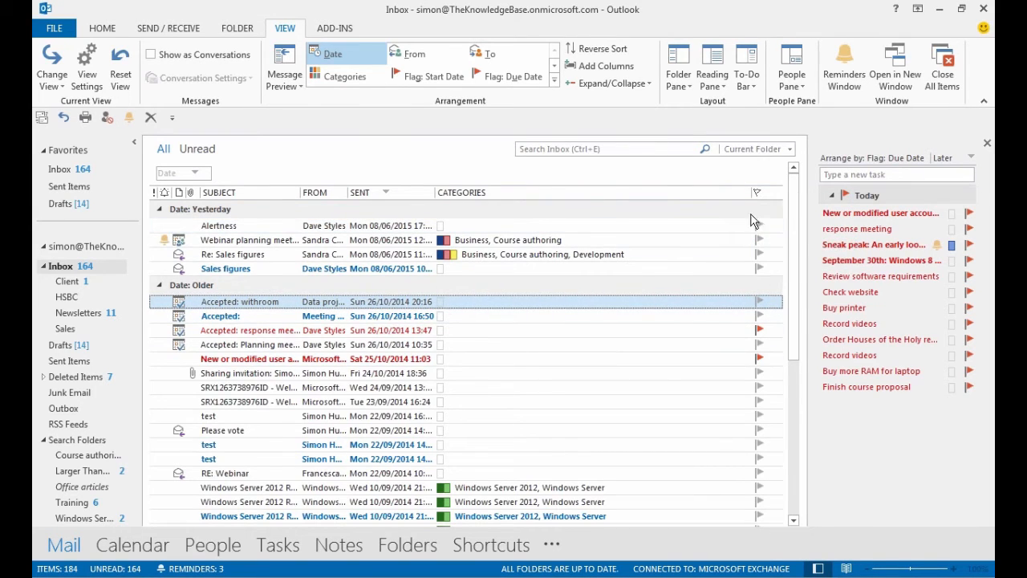
Step: Flag the Alertness and Re: Sales figures messages using the Quick Click flag and check their entries in the task list
{"action": "left_click", "coordinate": [760, 241]}
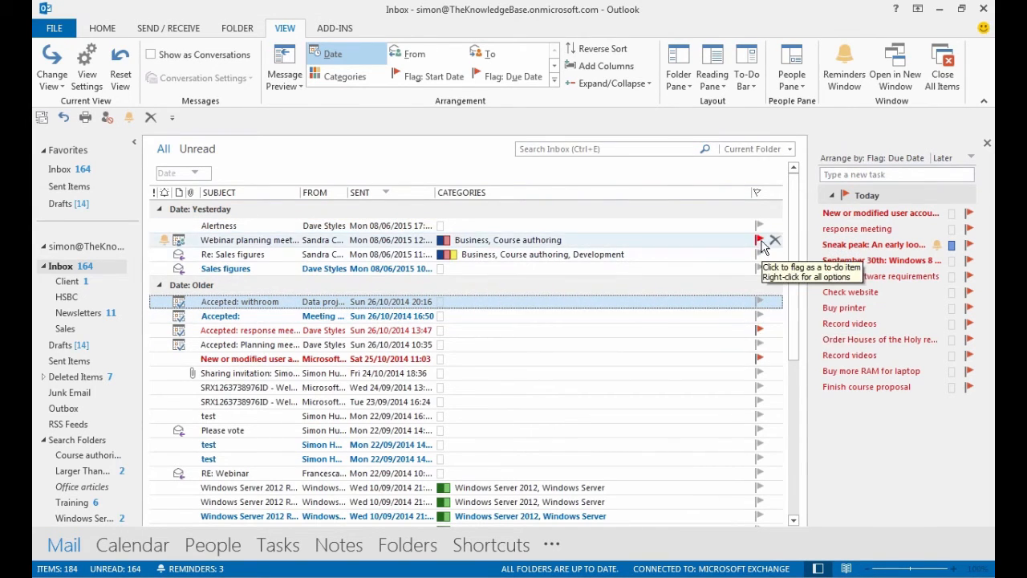
{"action": "left_click", "coordinate": [759, 226]}
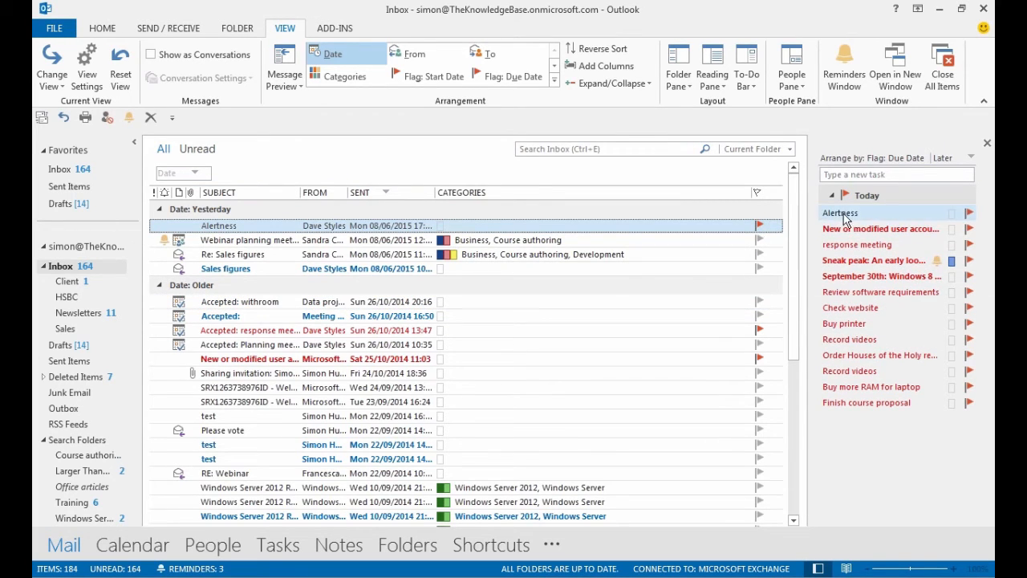
{"action": "left_click", "coordinate": [759, 254]}
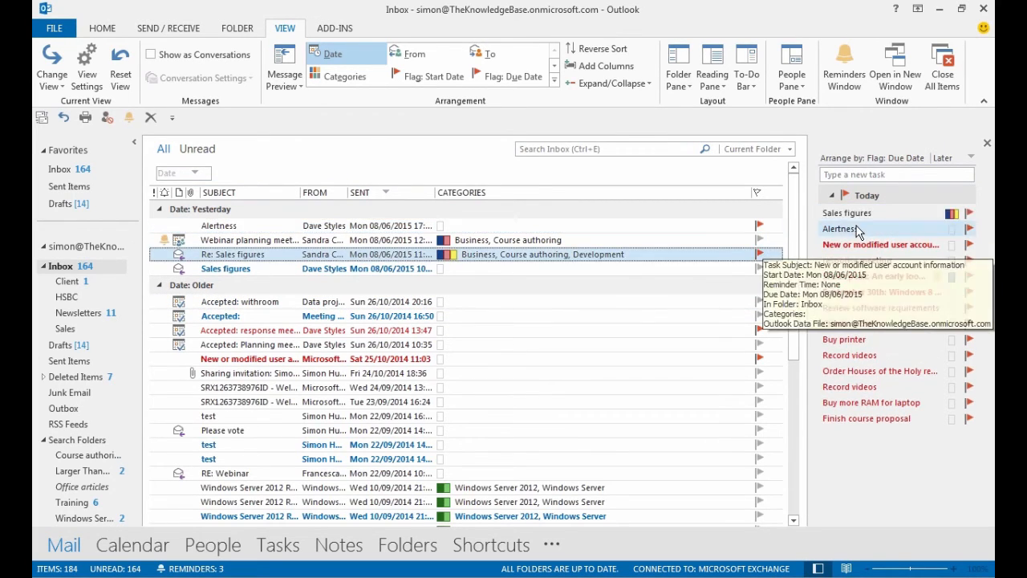
{"action": "mouse_move", "coordinate": [846, 237]}
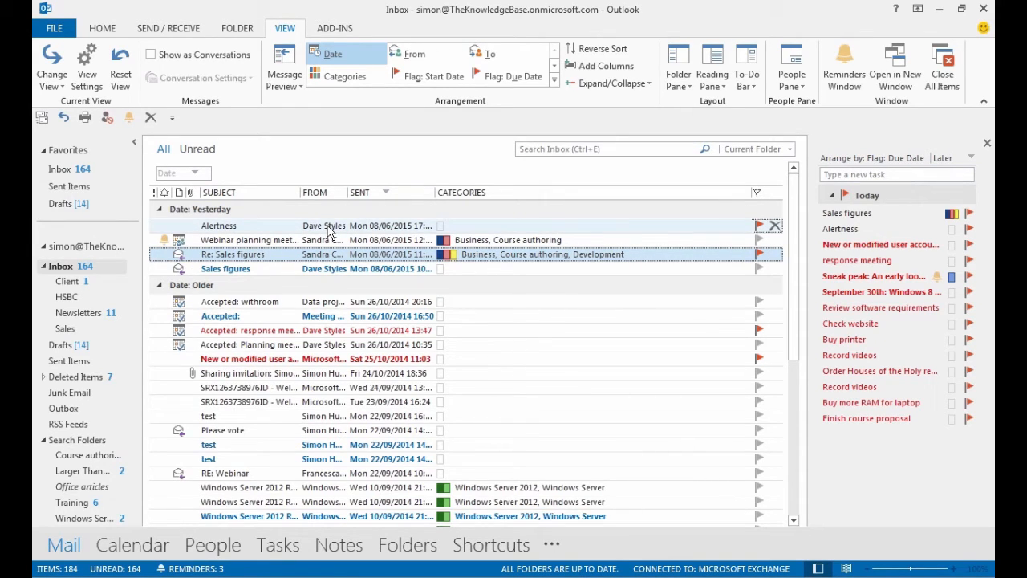
Step: Create a color category named Budget figures with no shortcut key from the Alertness message's category settings
{"action": "right_click", "coordinate": [327, 231]}
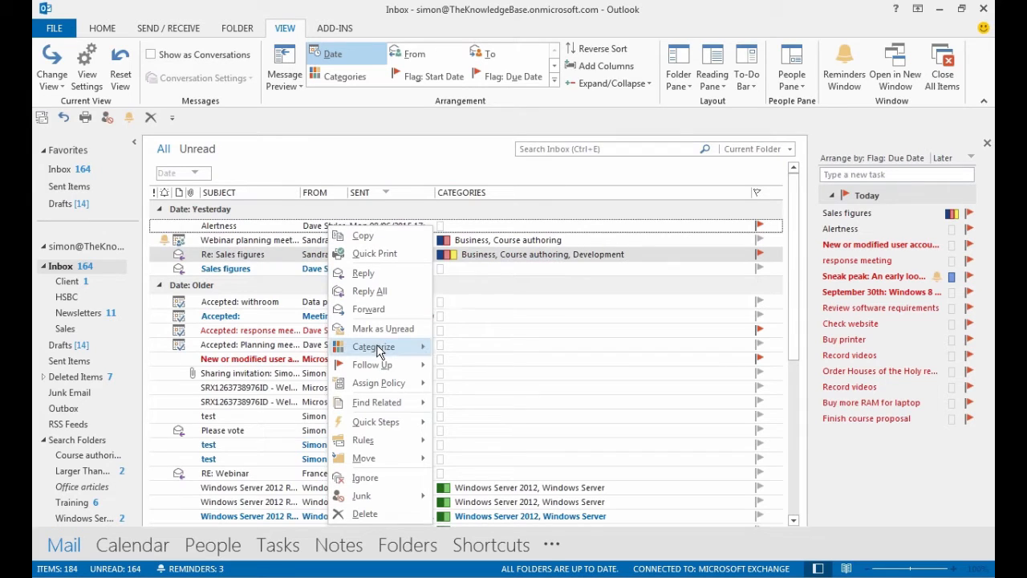
{"action": "mouse_move", "coordinate": [379, 351]}
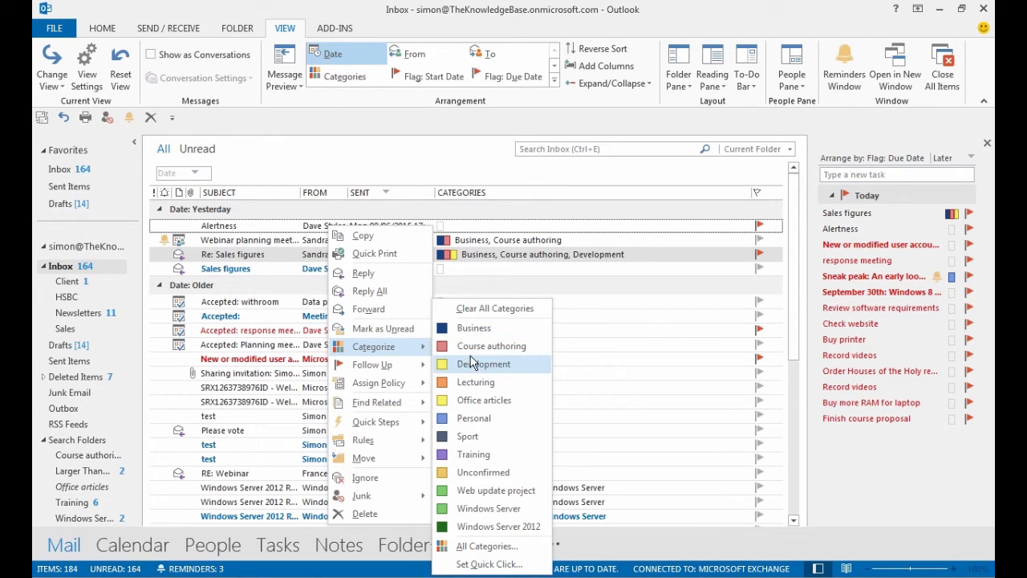
{"action": "left_click", "coordinate": [474, 547]}
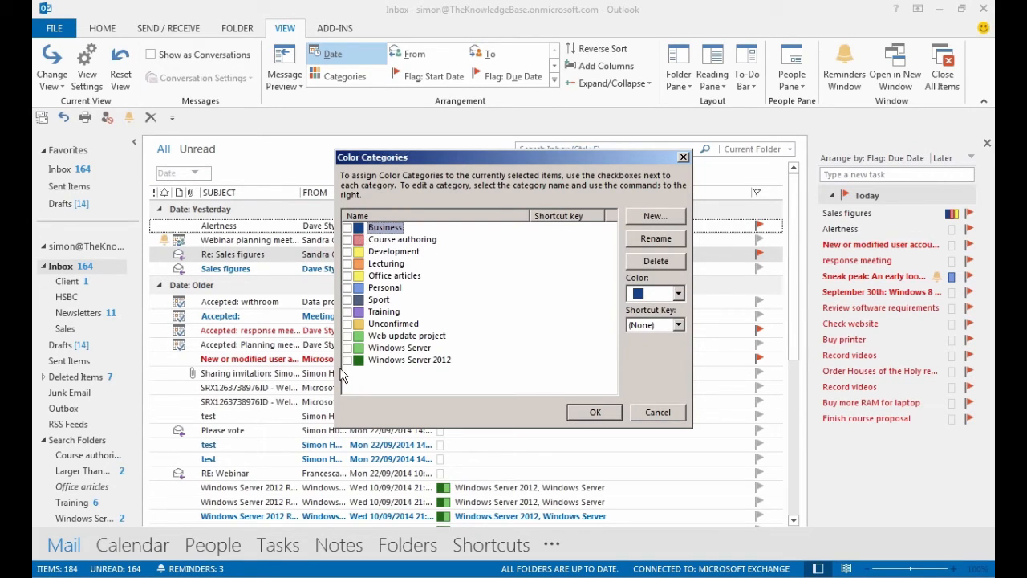
{"action": "left_click", "coordinate": [653, 218]}
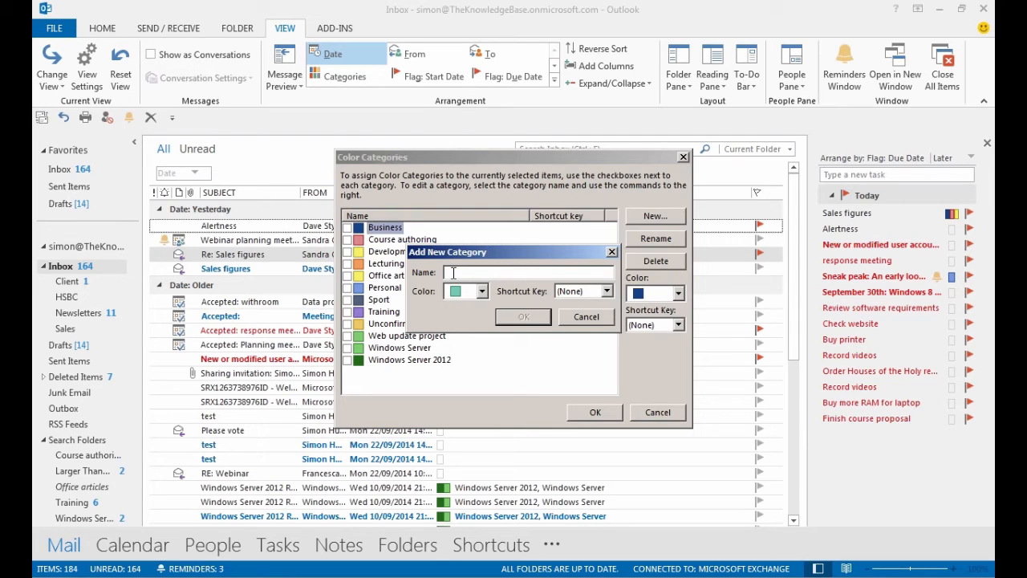
{"action": "type", "text": "Budget figures"}
{"action": "left_click", "coordinate": [607, 292]}
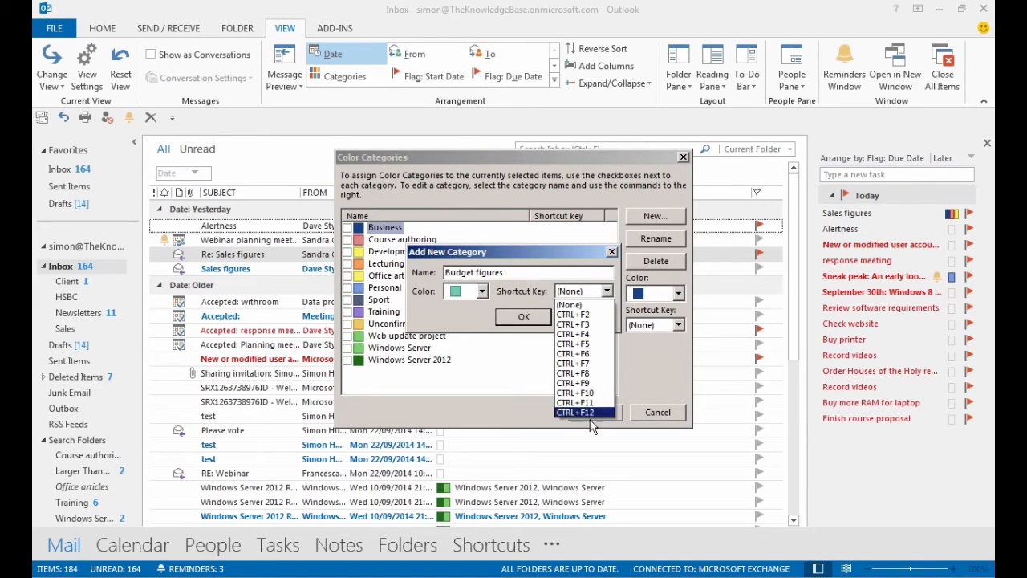
{"action": "left_click", "coordinate": [536, 294]}
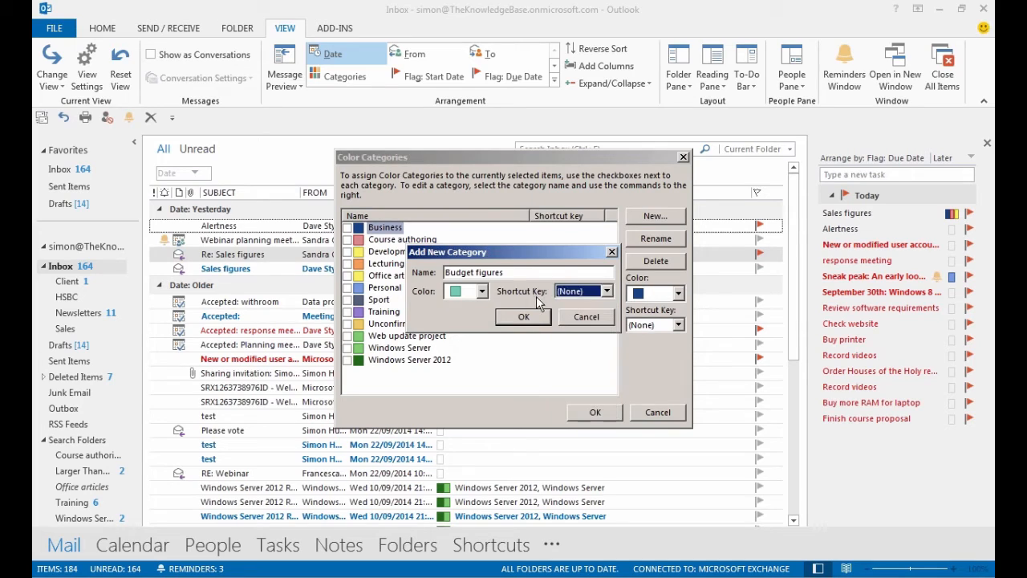
{"action": "left_click", "coordinate": [522, 317]}
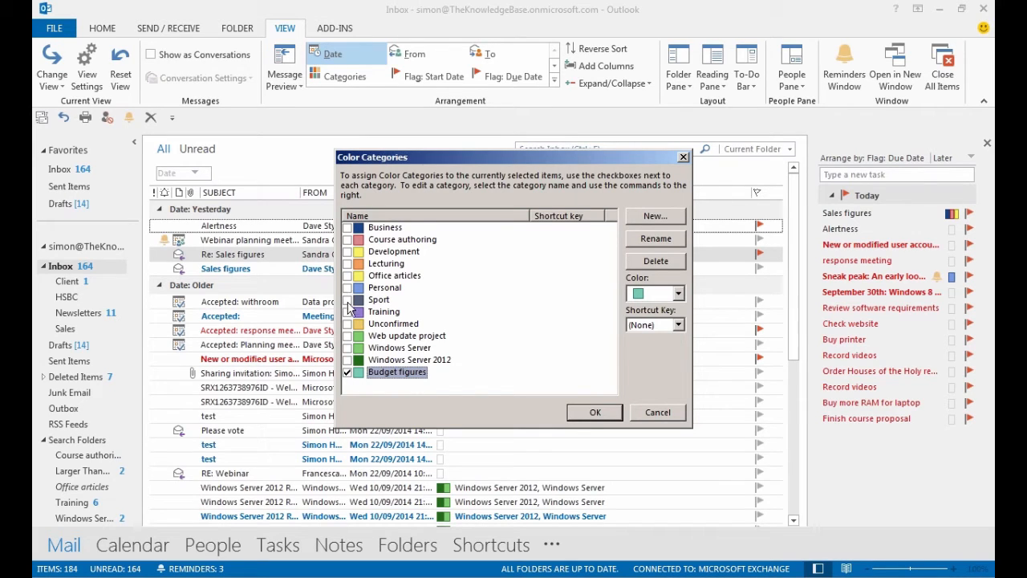
Step: Assign the Business and Development categories to the Alertness message along with Budget figures
{"action": "left_click", "coordinate": [346, 228]}
{"action": "left_click", "coordinate": [347, 228]}
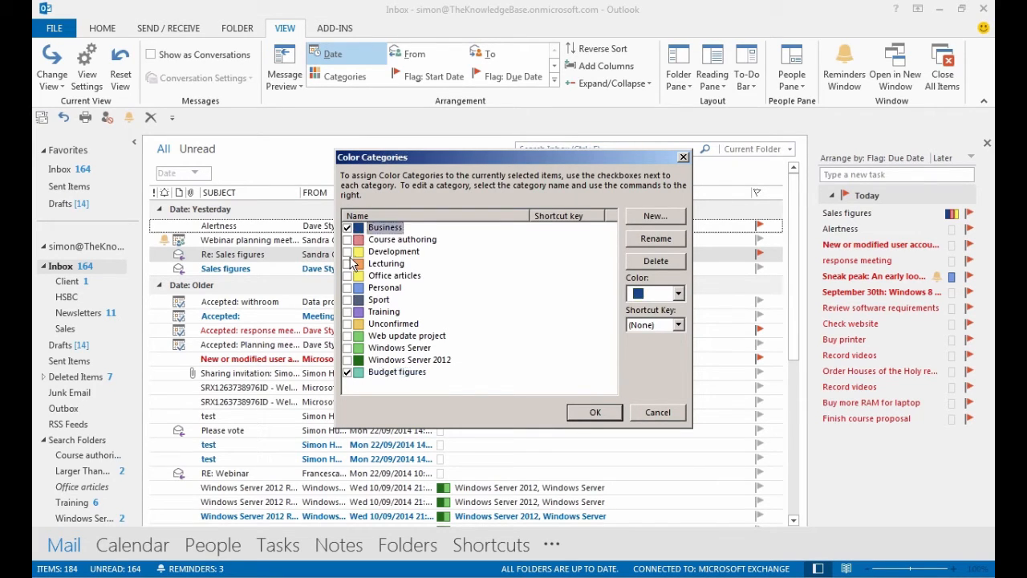
{"action": "left_click", "coordinate": [347, 252]}
{"action": "left_click", "coordinate": [596, 414]}
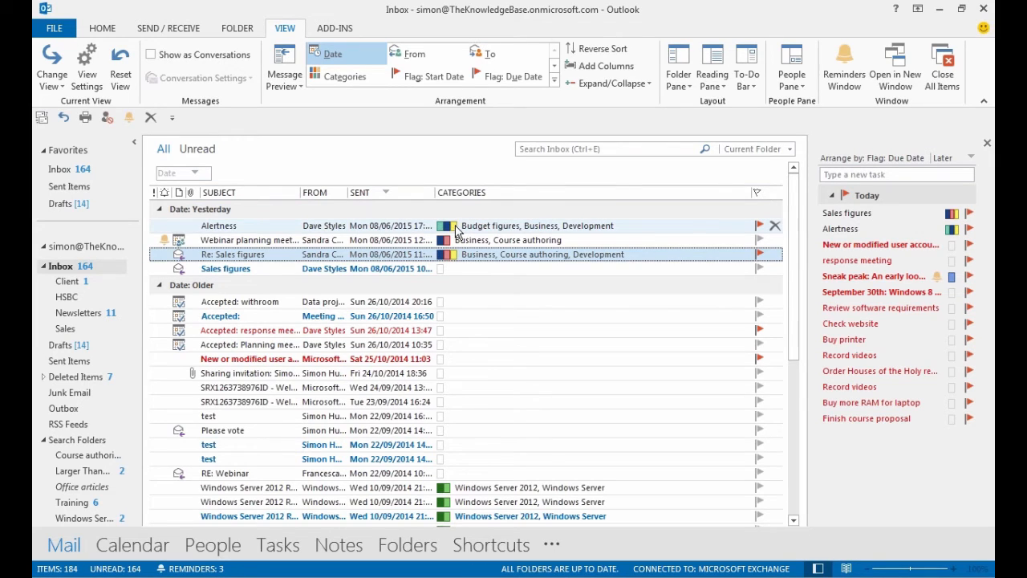
Step: Open the Quick Click setting for categories and confirm Course authoring as the default category
{"action": "right_click", "coordinate": [226, 227]}
{"action": "mouse_move", "coordinate": [276, 348]}
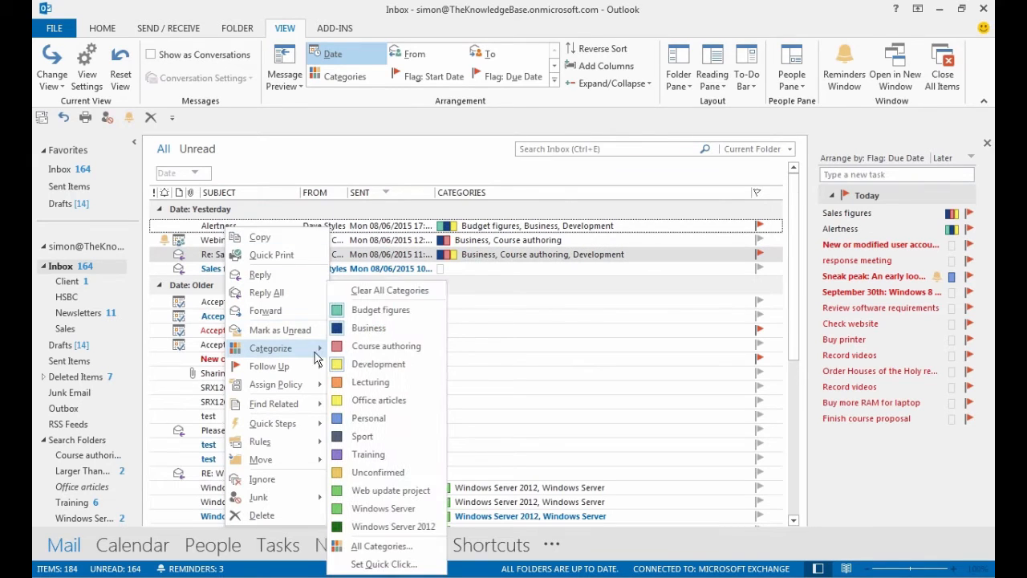
{"action": "left_click", "coordinate": [386, 564]}
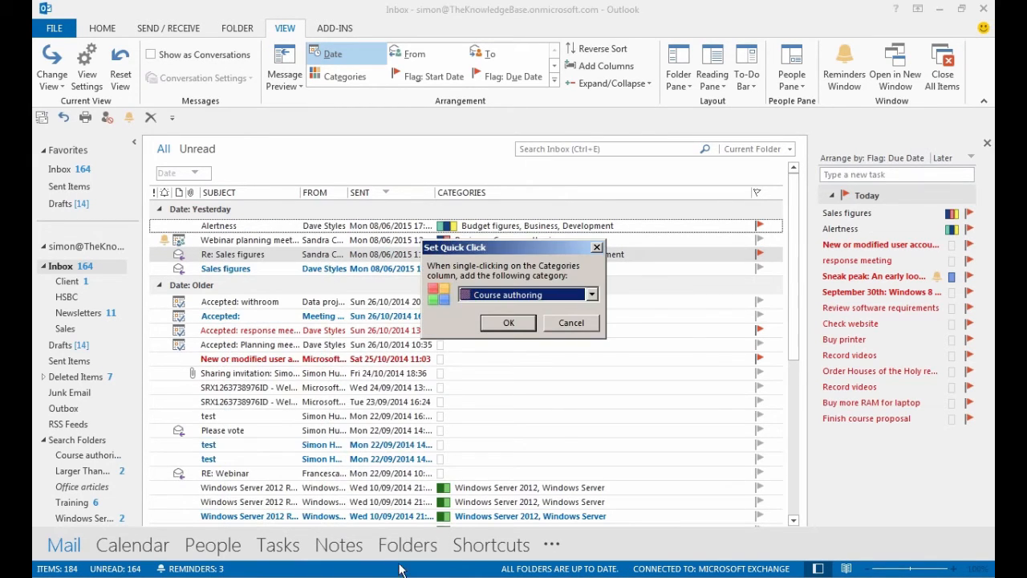
{"action": "left_click", "coordinate": [521, 328]}
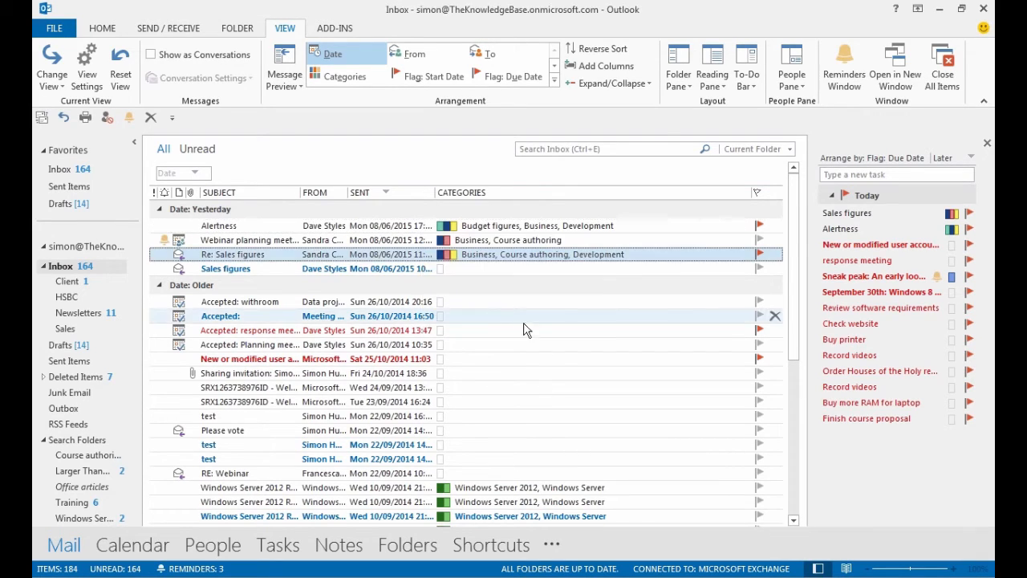
Step: Assign the Quick Click category Course authoring to the four Accepted messages under Date: Older
{"action": "left_click", "coordinate": [440, 302]}
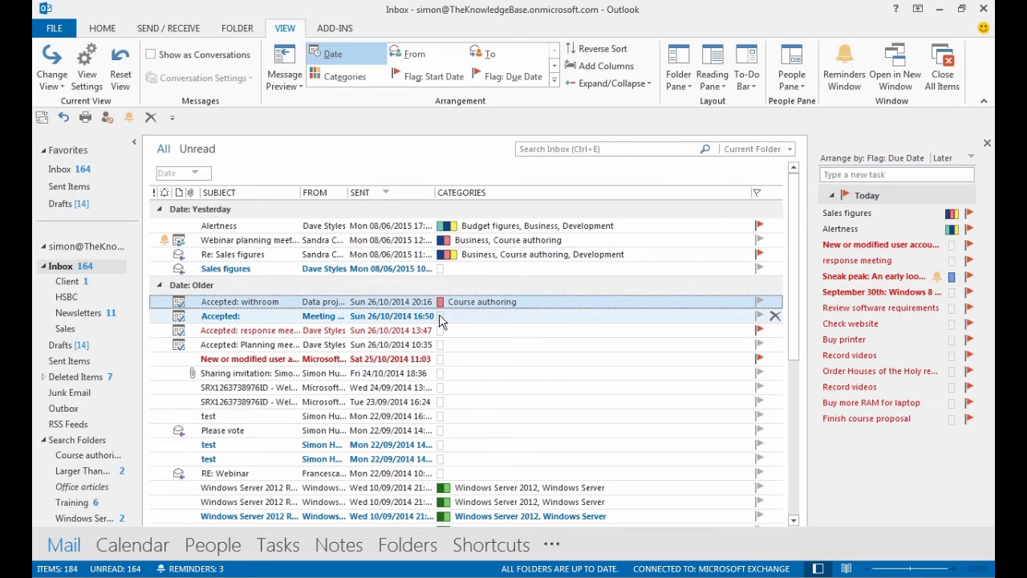
{"action": "left_click", "coordinate": [439, 315]}
{"action": "left_click", "coordinate": [439, 329]}
{"action": "left_click", "coordinate": [440, 345]}
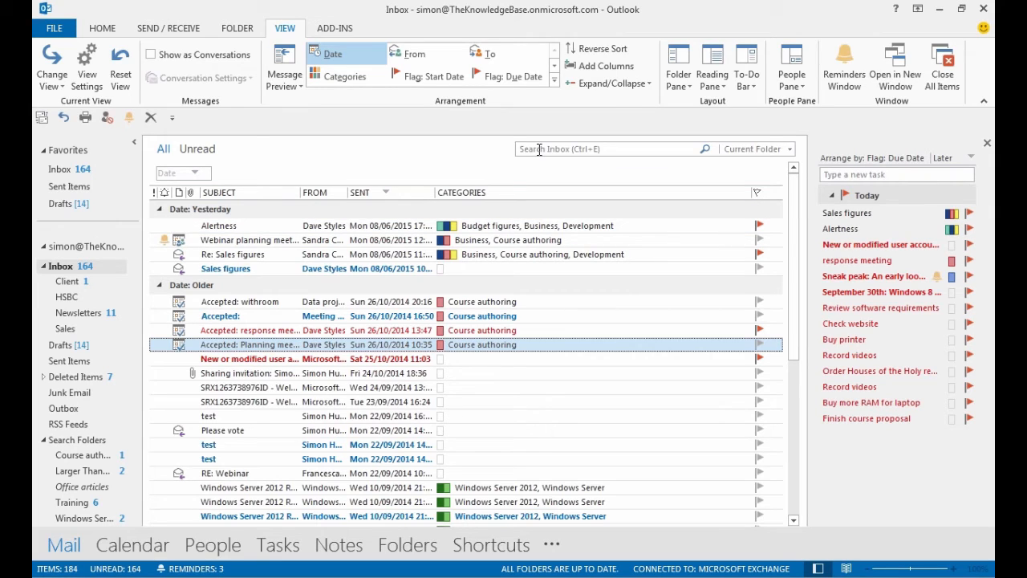
Step: Search the Inbox for messages in the Course authoring category, and close the search after viewing the results
{"action": "left_click", "coordinate": [539, 150]}
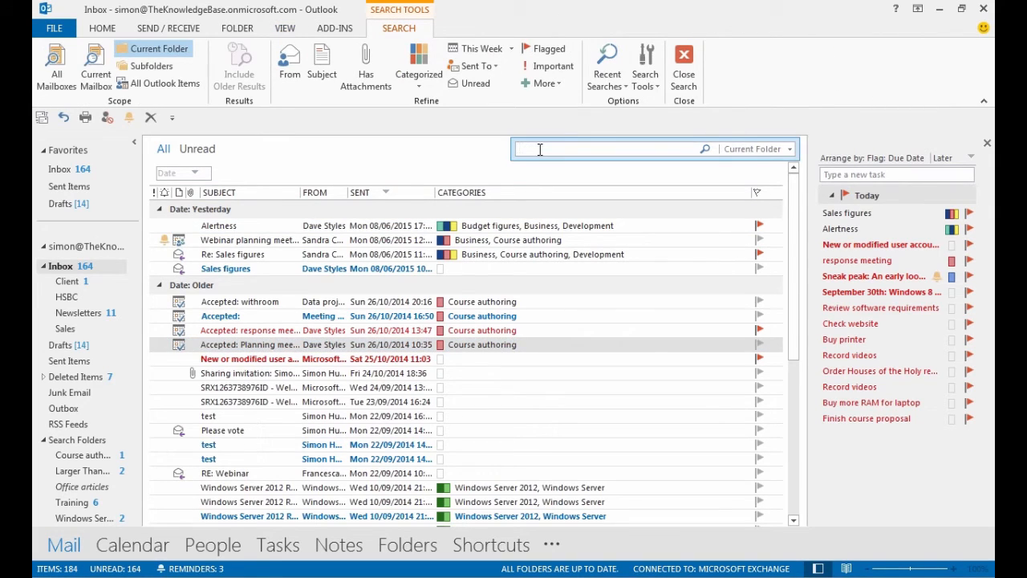
{"action": "left_click", "coordinate": [418, 81]}
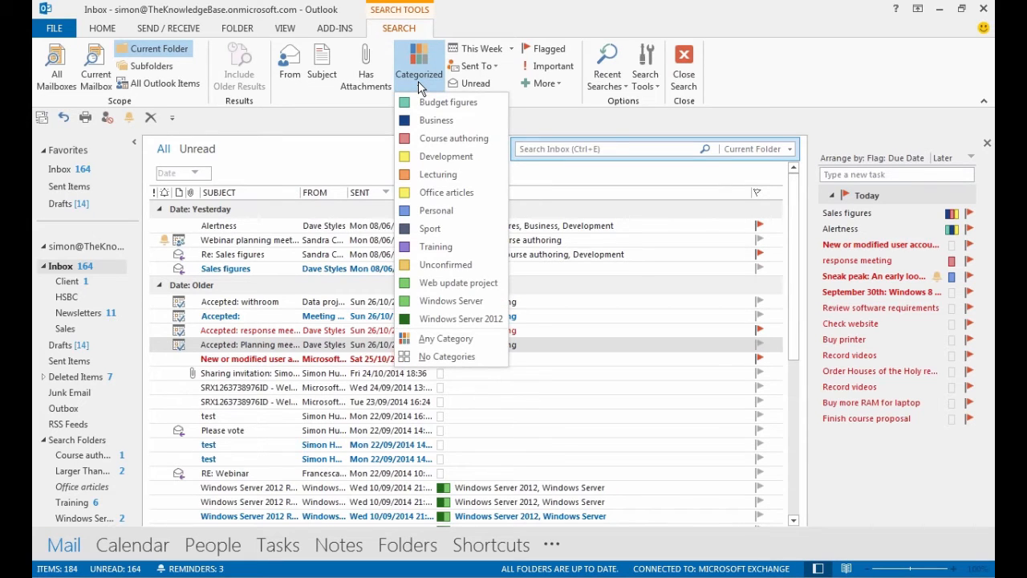
{"action": "left_click", "coordinate": [420, 139]}
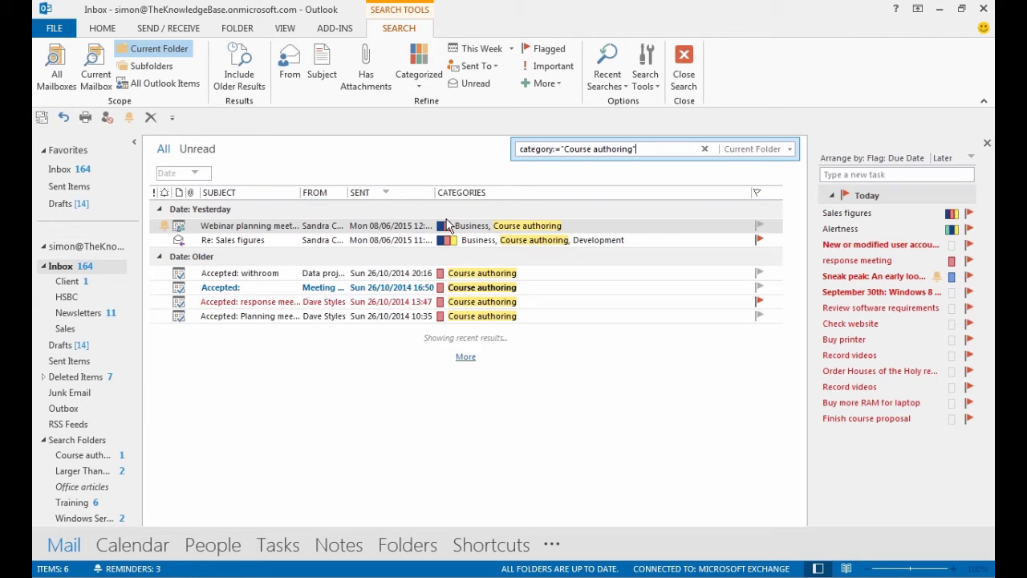
{"action": "left_click", "coordinate": [706, 152]}
Step: Arrange the Inbox by Categories and look through the category groups
{"action": "left_click", "coordinate": [462, 193]}
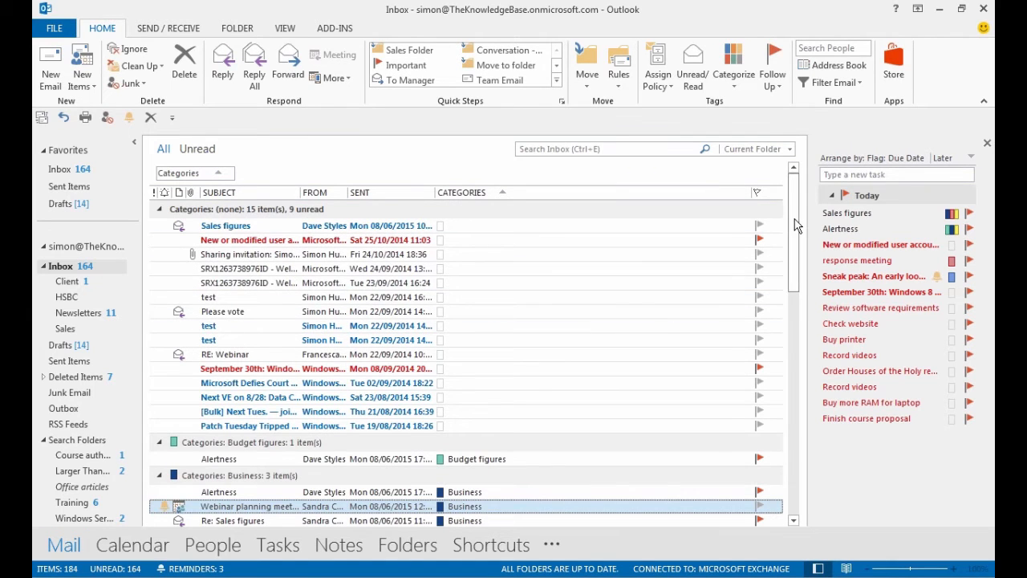
{"action": "left_click_drag", "start_coordinate": [799, 229], "coordinate": [796, 502]}
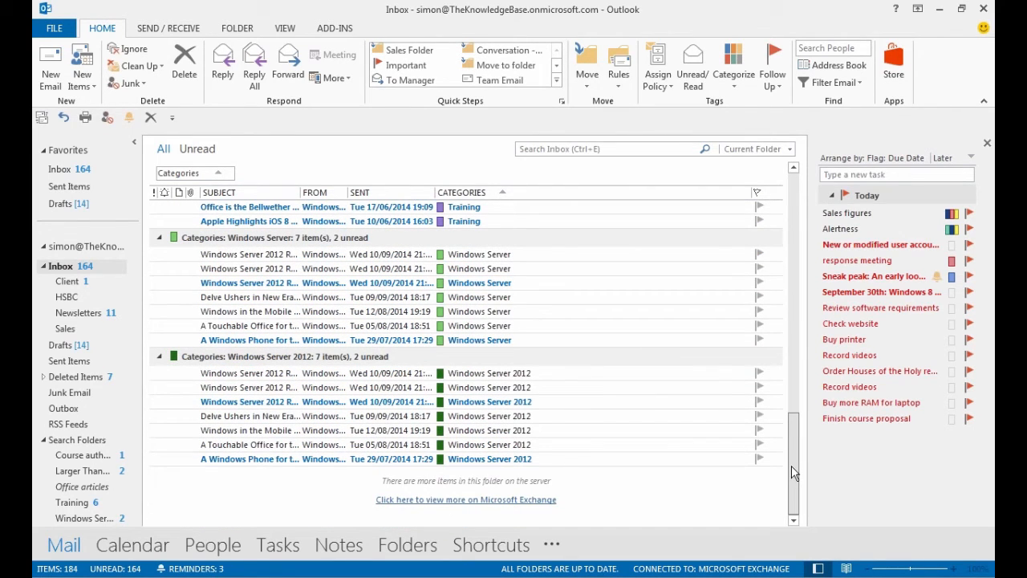
{"action": "left_click_drag", "start_coordinate": [791, 443], "coordinate": [795, 228]}
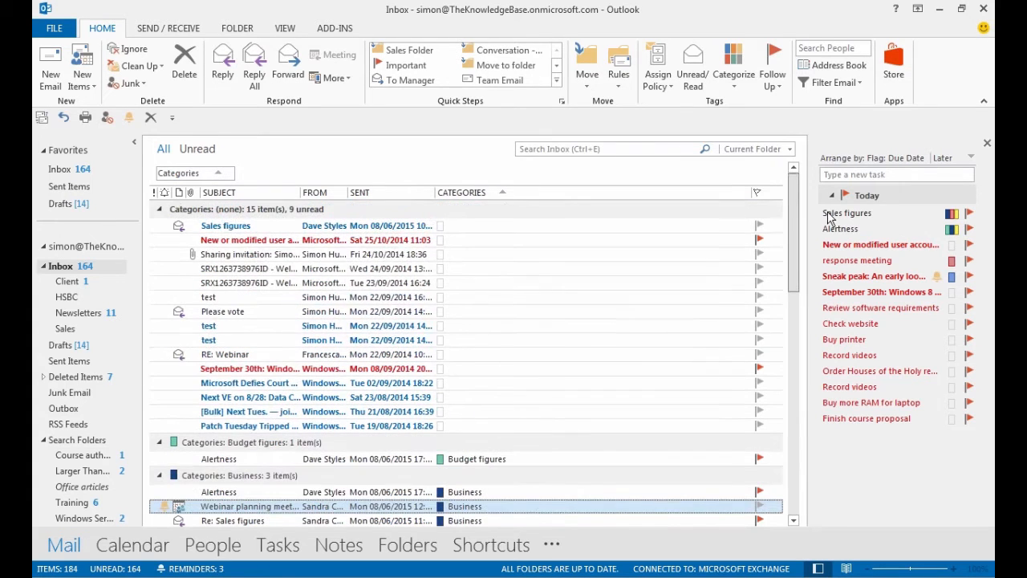
Step: Categorize the Microsoft message sent on 24/09/2014 as Course authoring and arrange the Inbox by sent date again
{"action": "left_click", "coordinate": [560, 276]}
{"action": "key", "text": "Delete"}
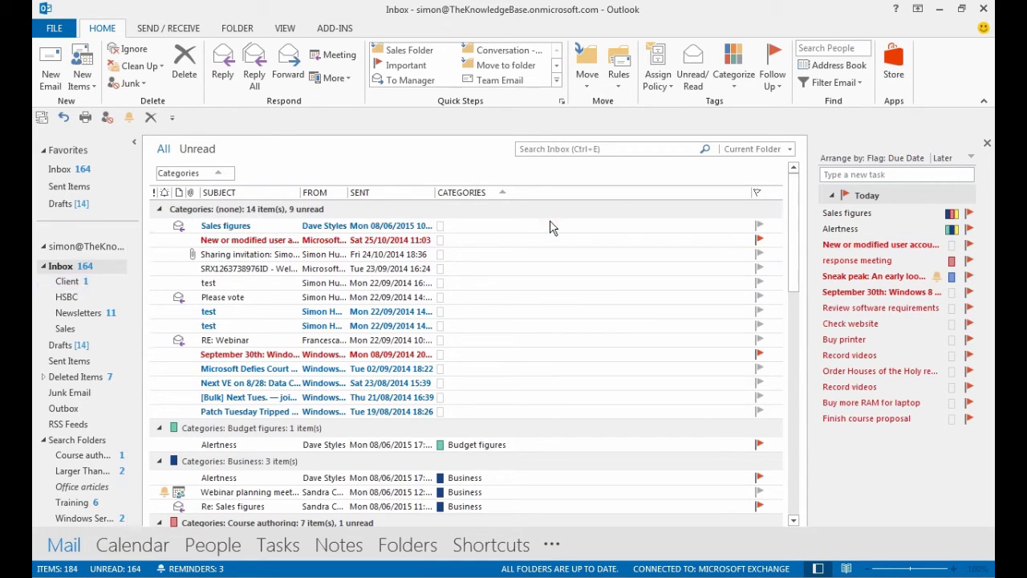
{"action": "left_click", "coordinate": [401, 197]}
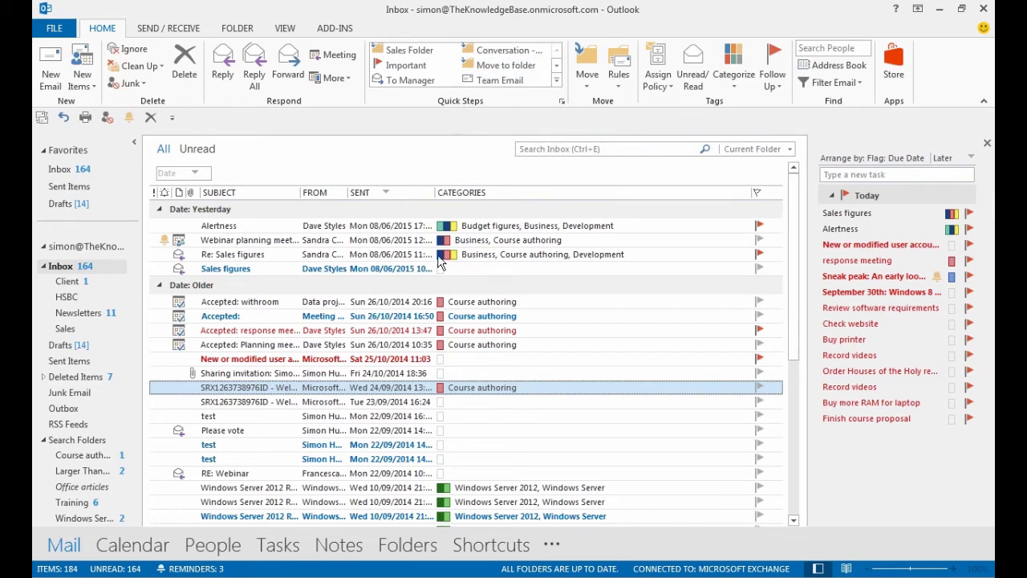
Step: Use the Move to folder quick step to file yesterday's unread Sales figures message in the Sales folder
{"action": "left_click", "coordinate": [239, 269]}
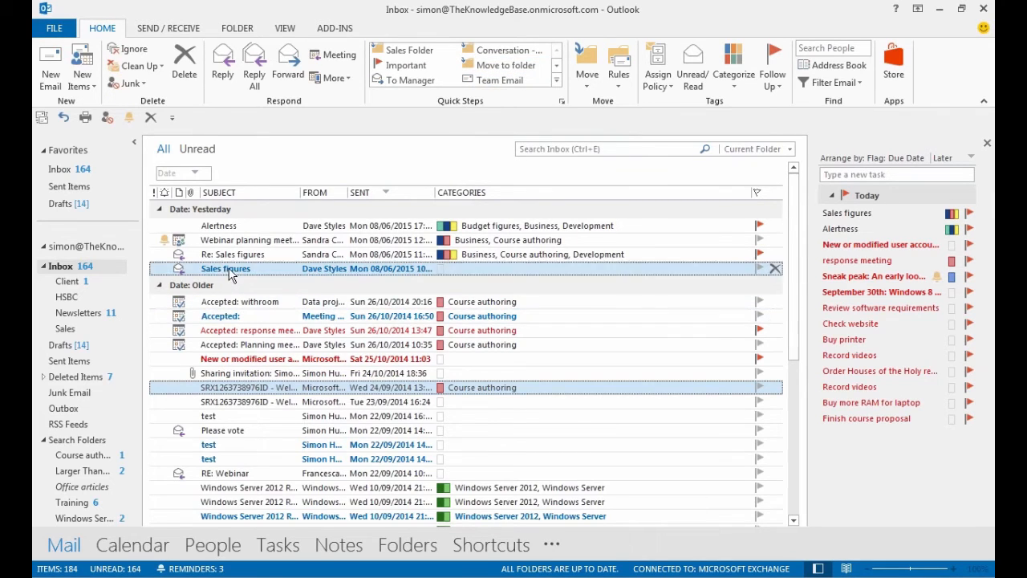
{"action": "left_click", "coordinate": [517, 70]}
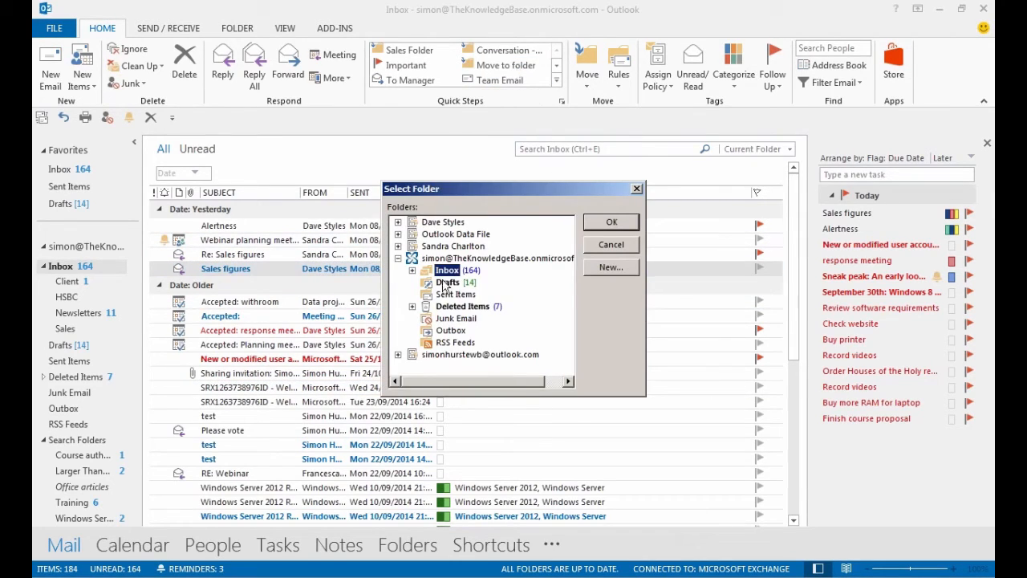
{"action": "left_click", "coordinate": [412, 271]}
{"action": "left_click", "coordinate": [460, 319]}
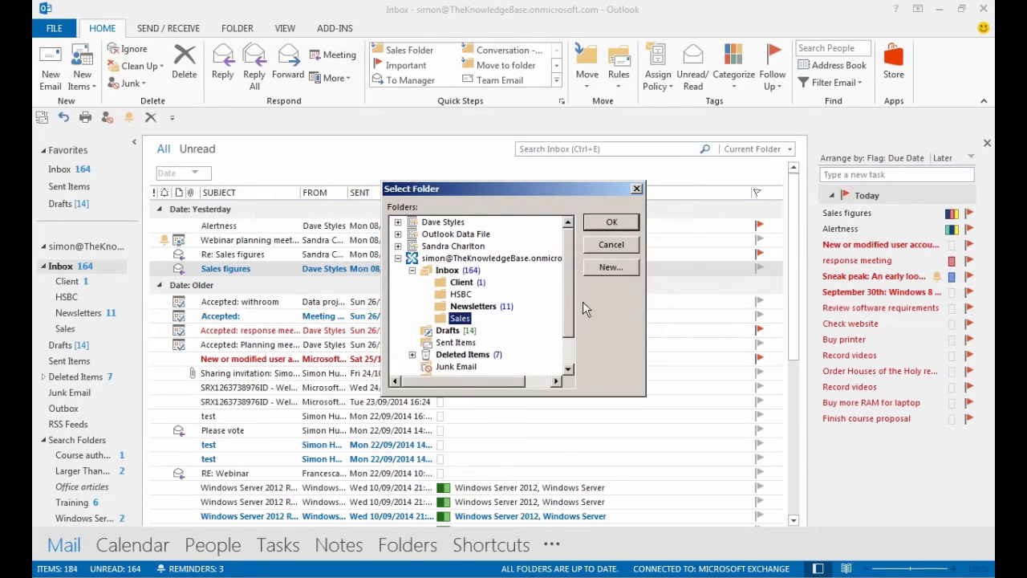
{"action": "left_click", "coordinate": [613, 224]}
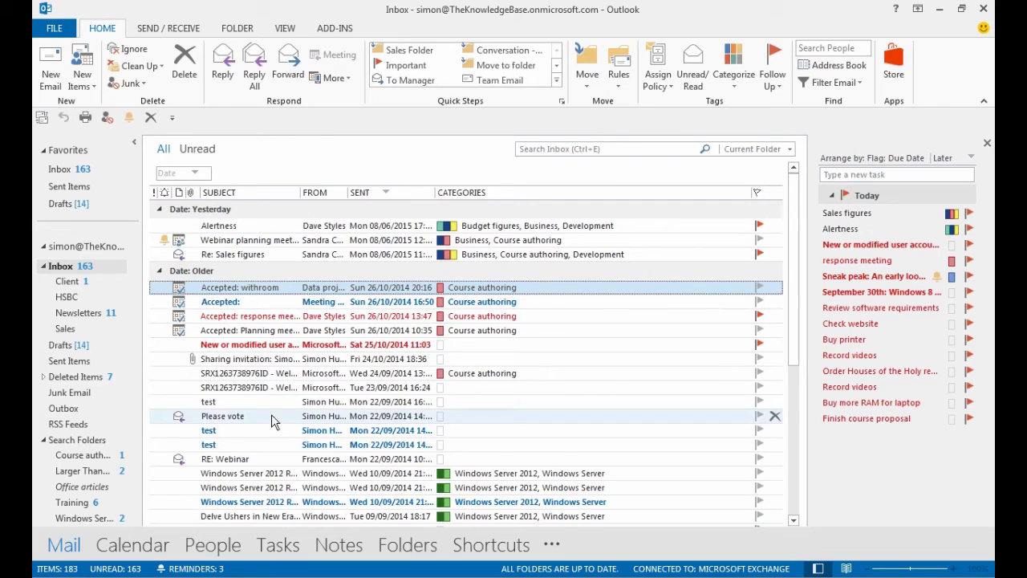
Step: Move the first three Accepted messages under Date: Older to the Sales folder with the Move to folder quick step
{"action": "left_click", "coordinate": [244, 318], "text": "shift"}
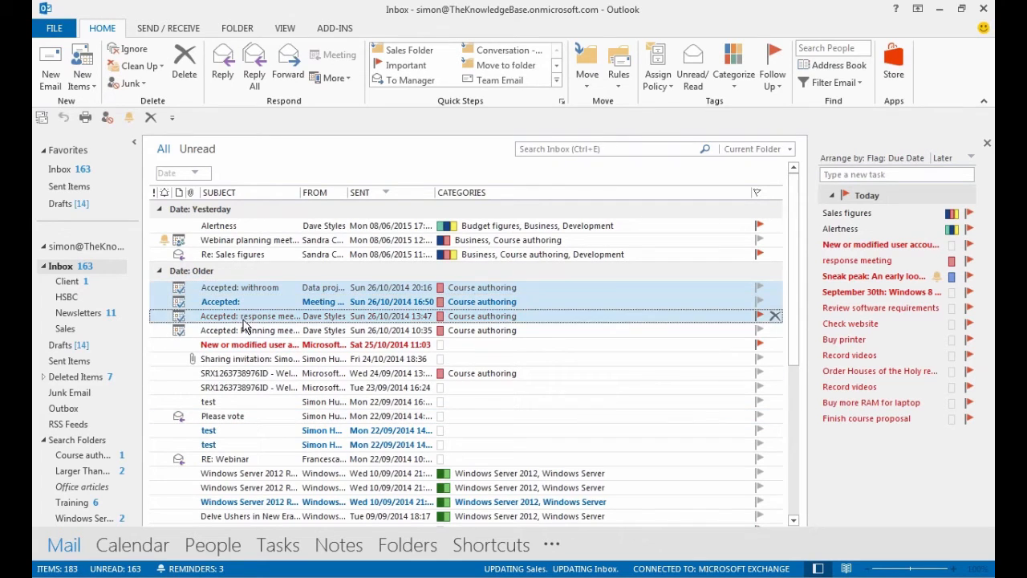
{"action": "left_click", "coordinate": [497, 64]}
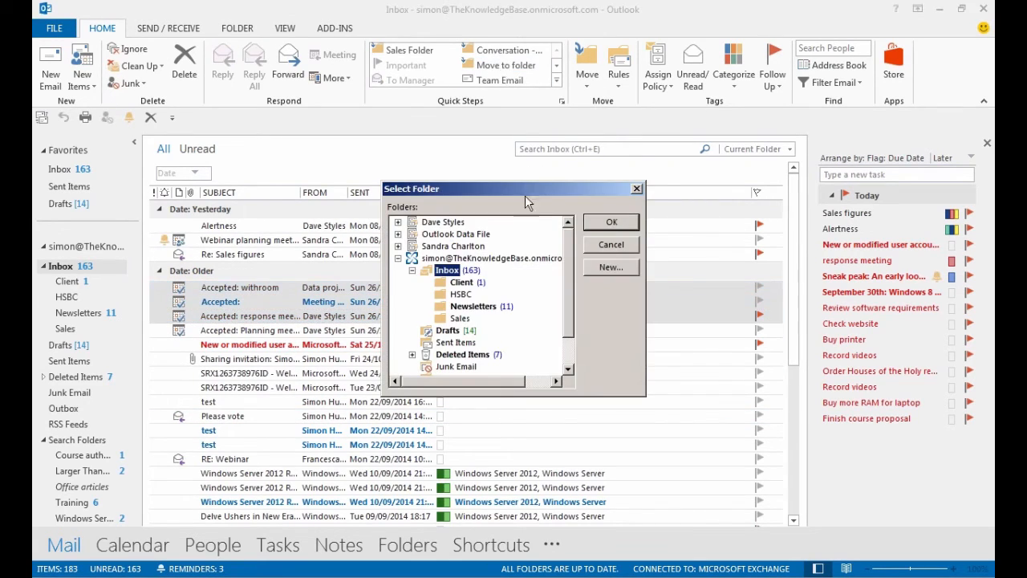
{"action": "left_click", "coordinate": [459, 319]}
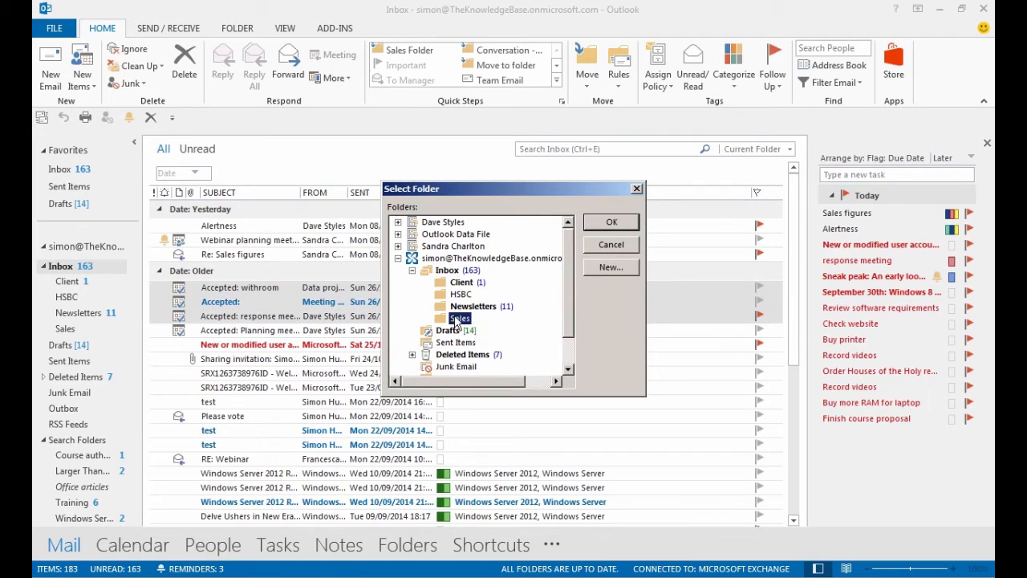
{"action": "left_click", "coordinate": [610, 223]}
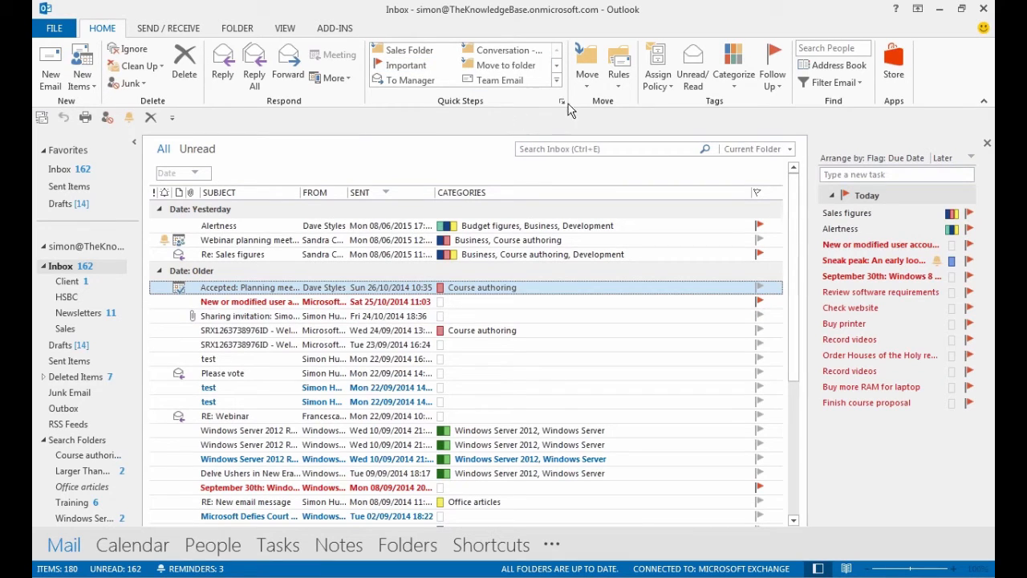
Step: Start a new Move to Folder quick step that moves messages to the Sales folder
{"action": "left_click", "coordinate": [556, 83]}
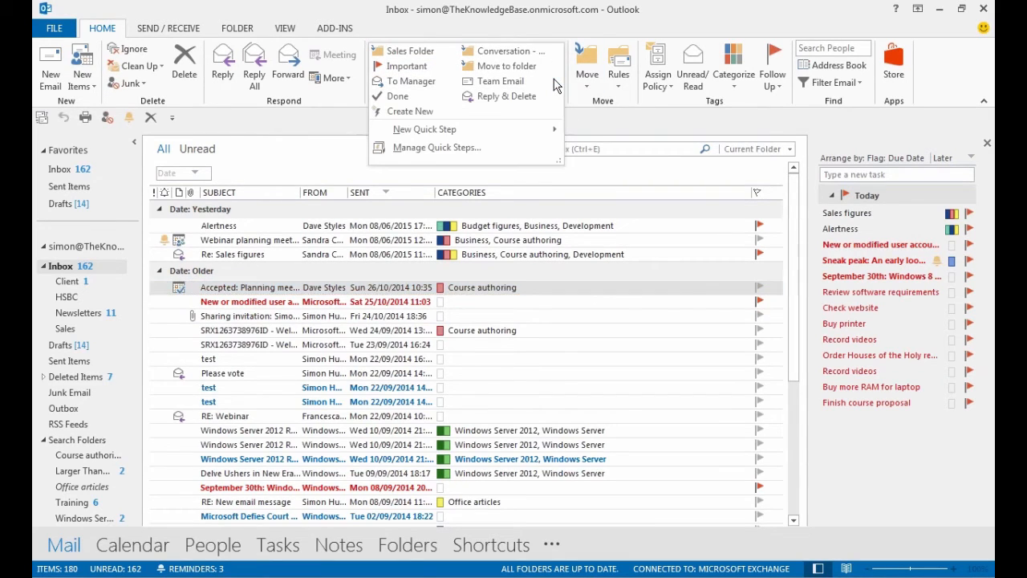
{"action": "mouse_move", "coordinate": [430, 136]}
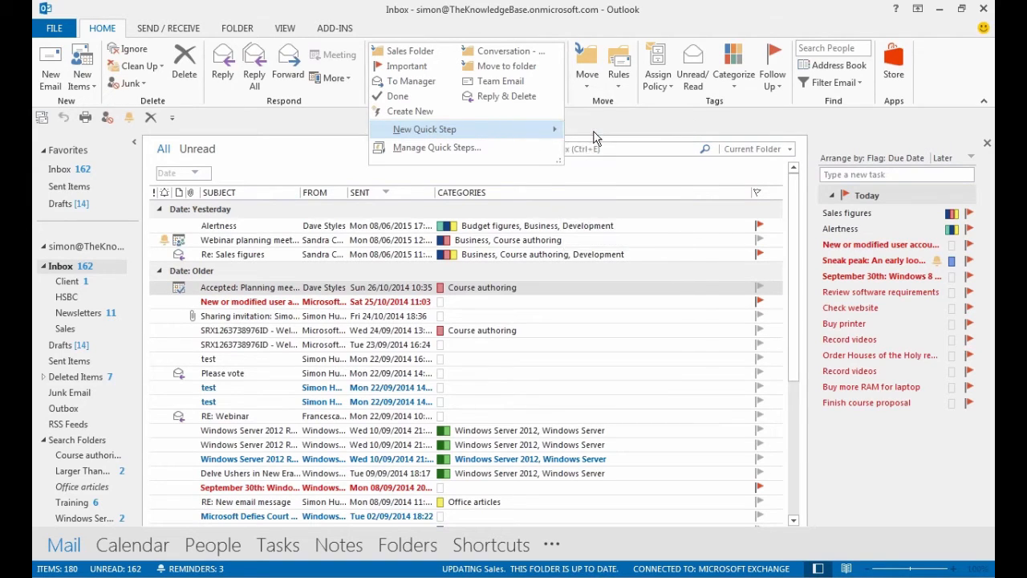
{"action": "left_click", "coordinate": [594, 133]}
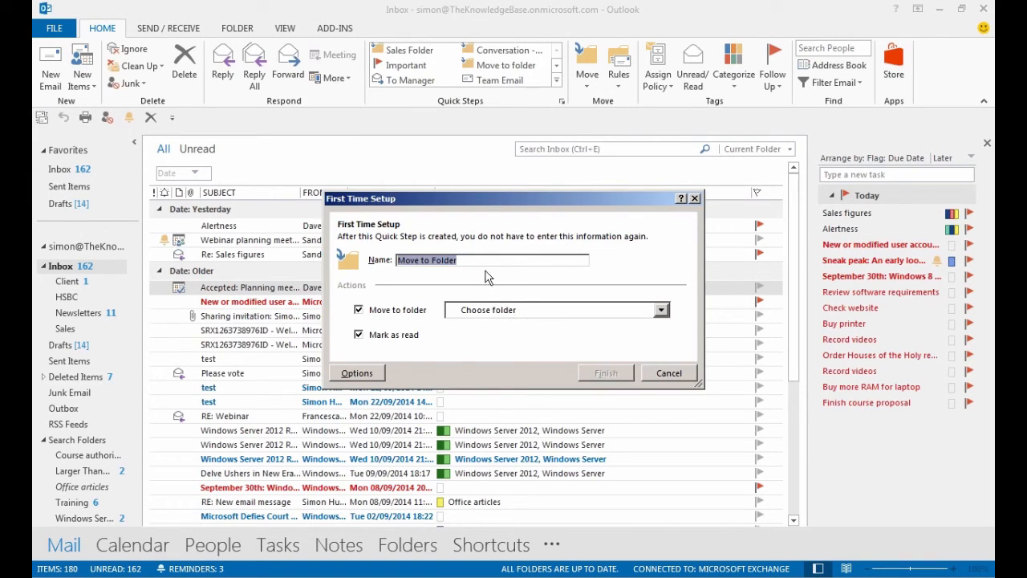
{"action": "left_click", "coordinate": [661, 311]}
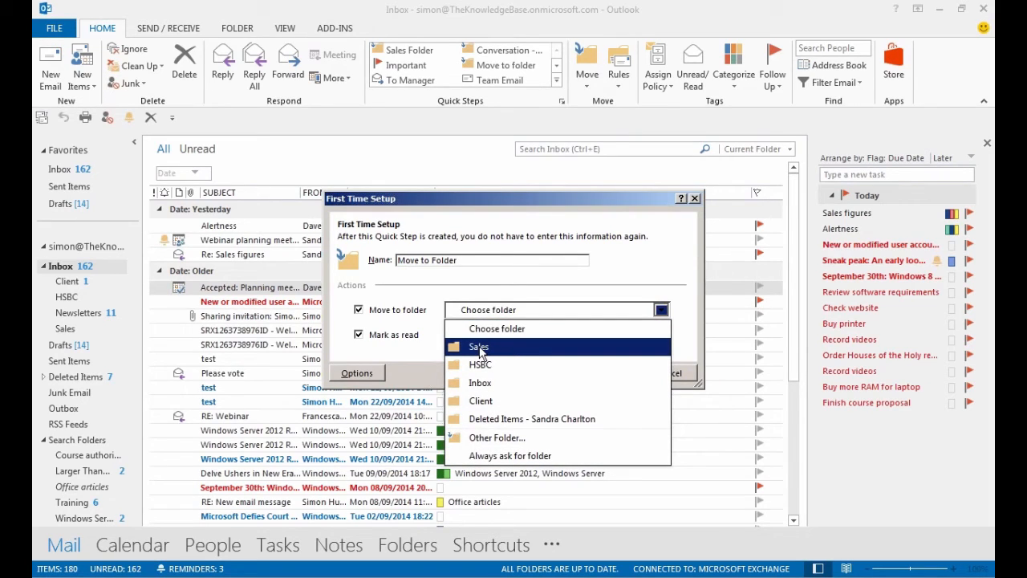
{"action": "left_click", "coordinate": [480, 349]}
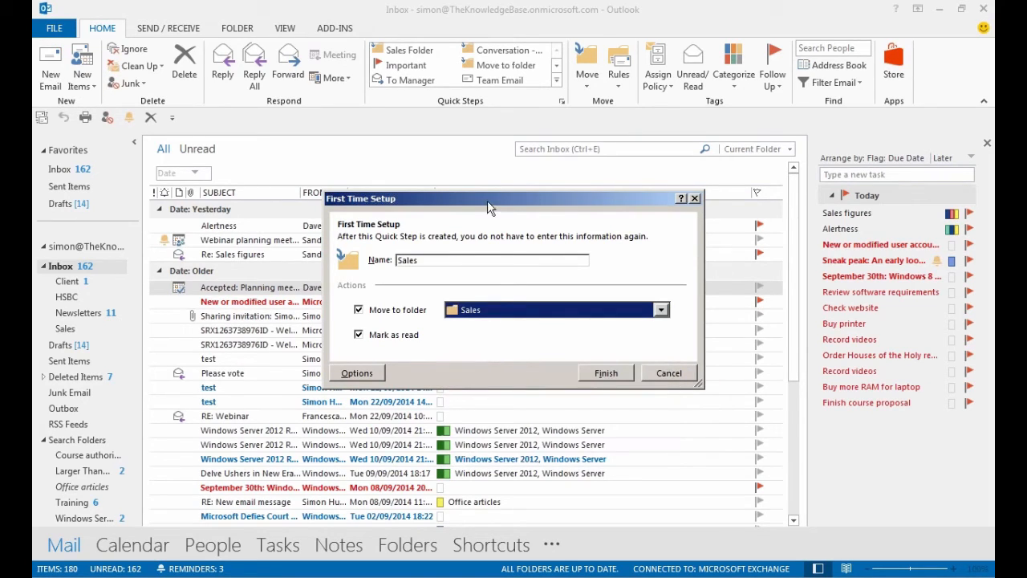
{"action": "left_click_drag", "start_coordinate": [488, 199], "coordinate": [507, 99]}
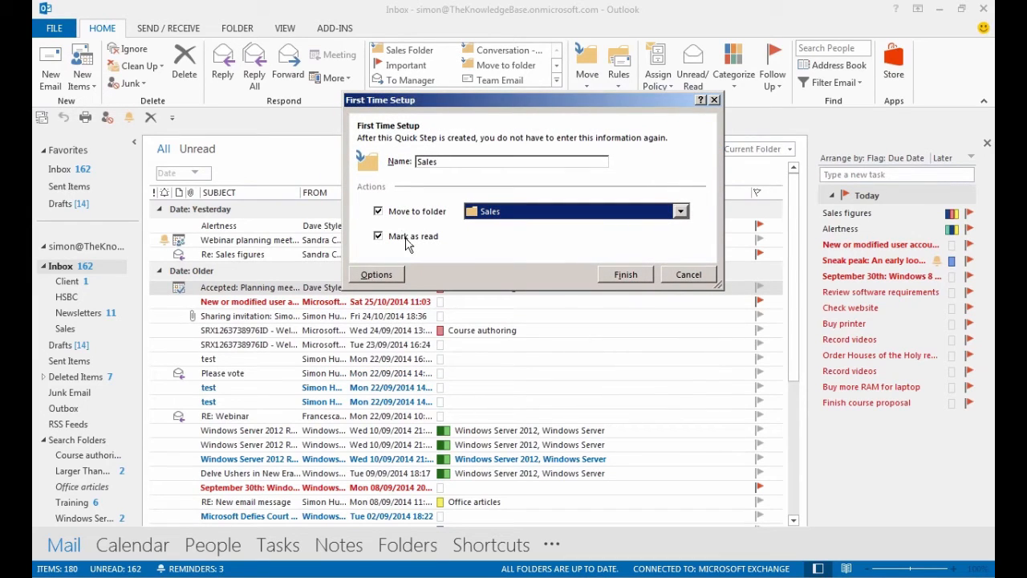
Step: Add a Mark complete action to the new Sales quick step and save it without a shortcut key
{"action": "left_click", "coordinate": [404, 274]}
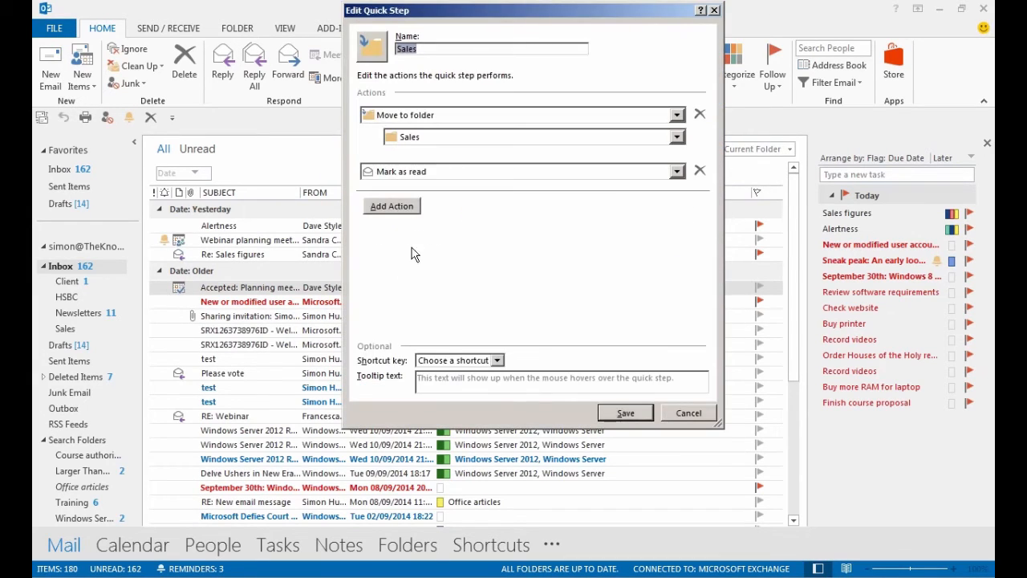
{"action": "left_click", "coordinate": [405, 208]}
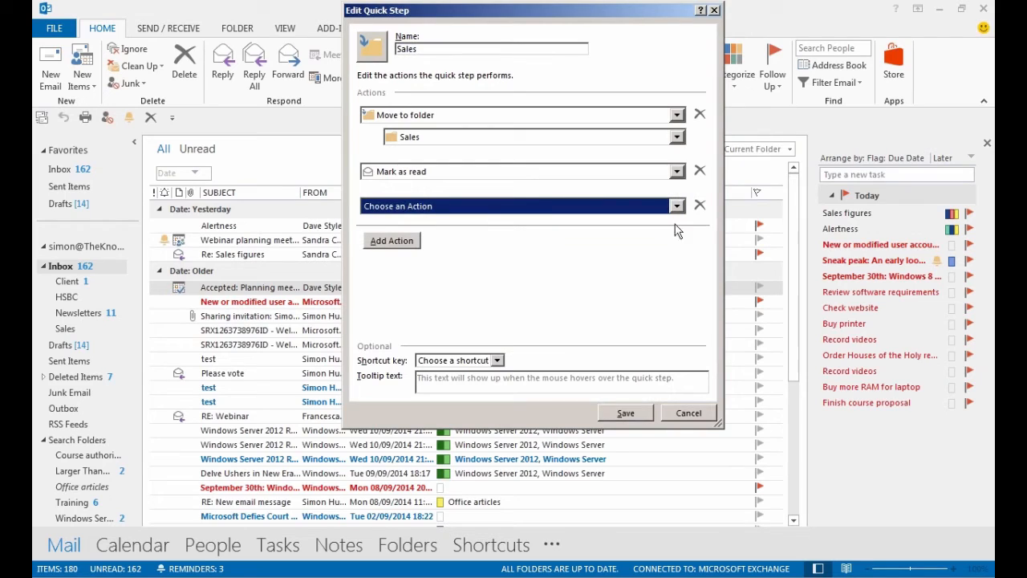
{"action": "left_click", "coordinate": [678, 207]}
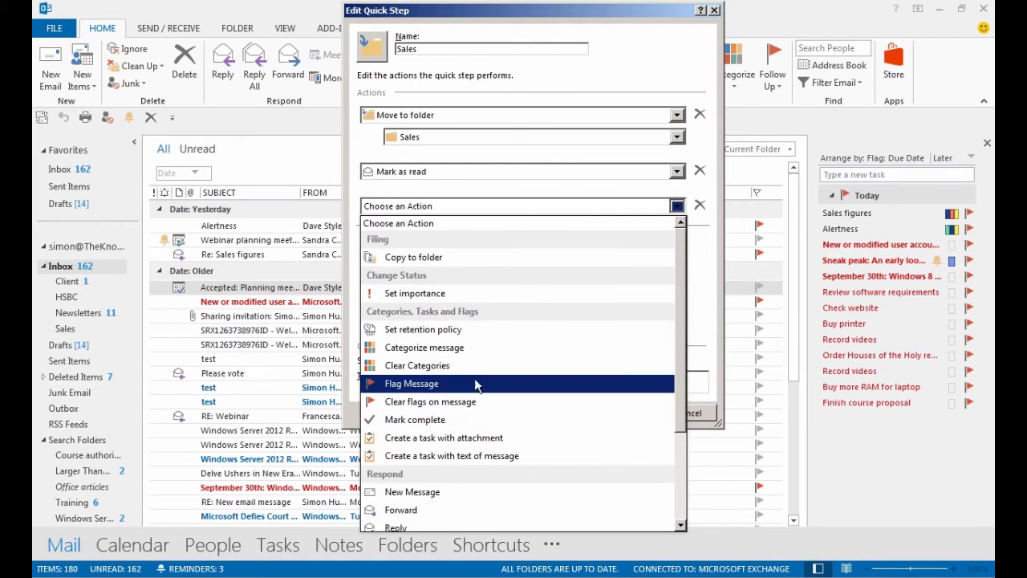
{"action": "left_click", "coordinate": [429, 419]}
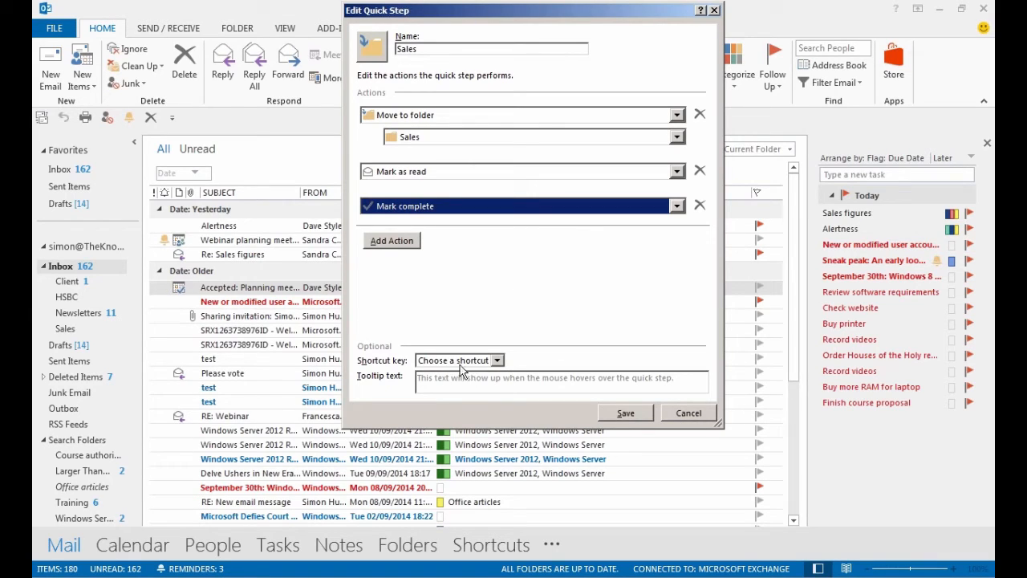
{"action": "left_click", "coordinate": [497, 360]}
{"action": "left_click", "coordinate": [499, 362]}
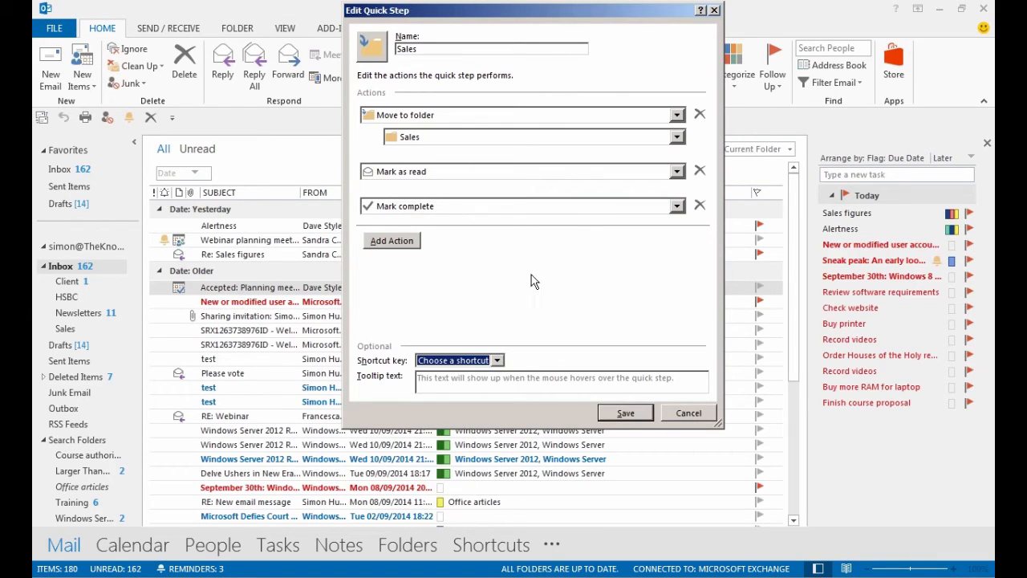
{"action": "left_click", "coordinate": [626, 413]}
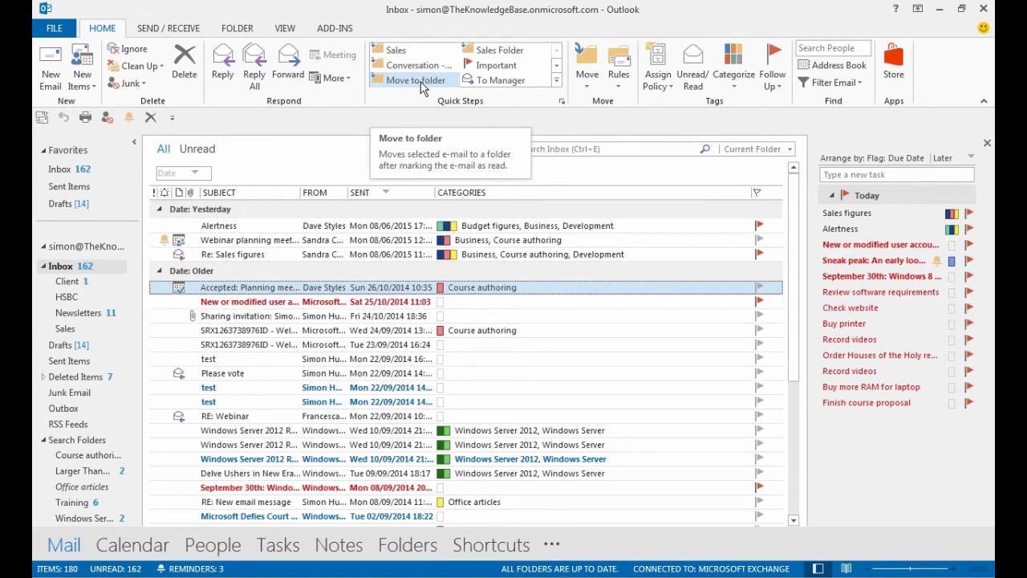
Step: Run the Sales quick step on the Accepted: Planning message and the New or modified user account message together
{"action": "left_click", "coordinate": [259, 305], "text": "ctrl"}
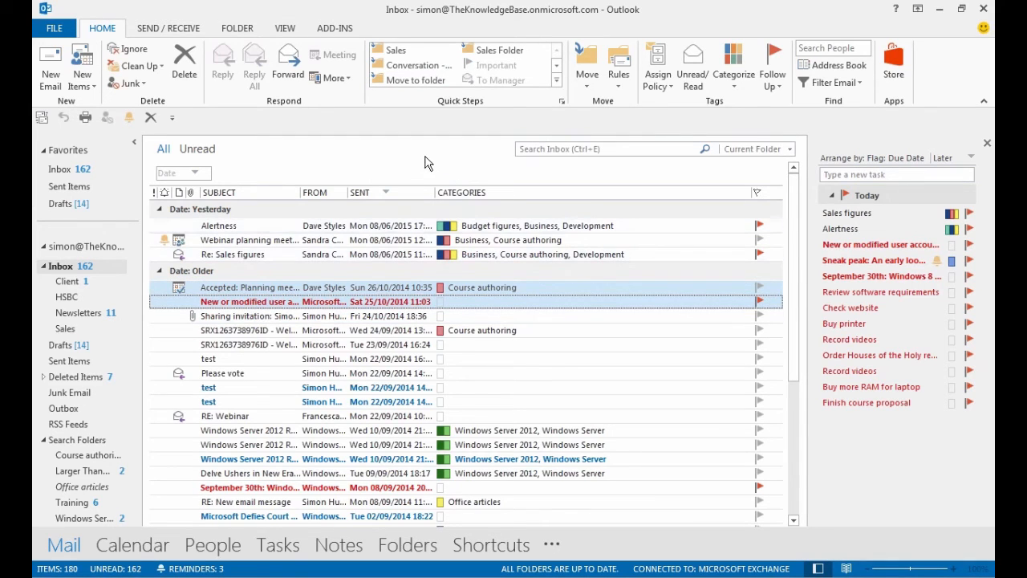
{"action": "left_click", "coordinate": [393, 53]}
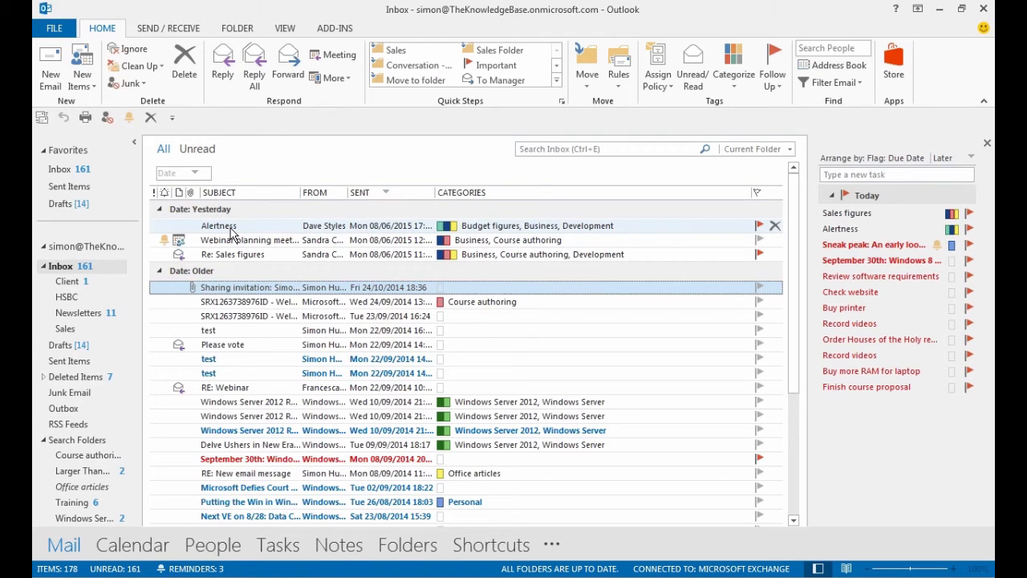
Step: Create a rule from the Alertness message that plays Windows Notify.wav and displays a New Item Alert for mail from its sender
{"action": "right_click", "coordinate": [231, 232]}
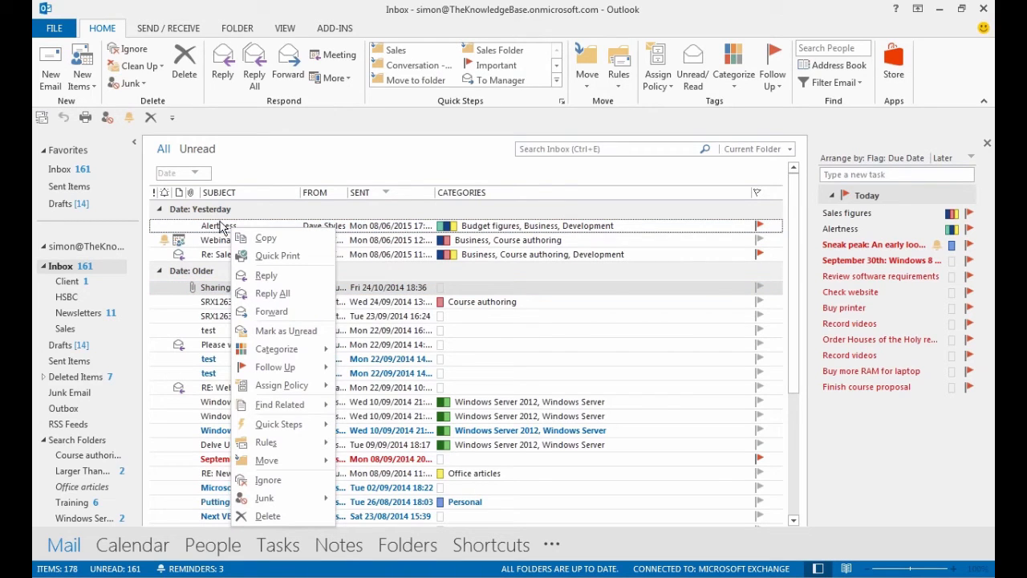
{"action": "mouse_move", "coordinate": [280, 449]}
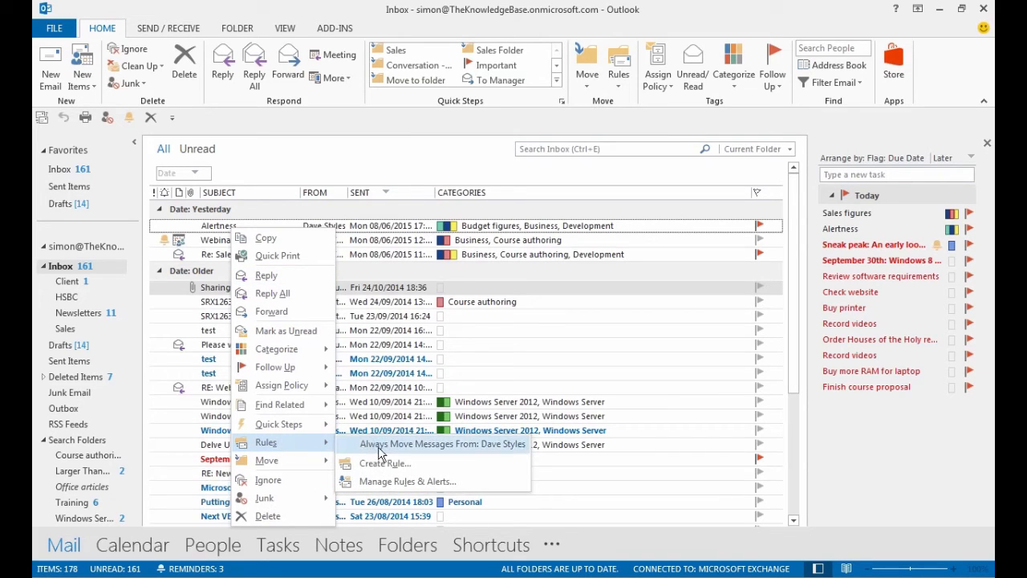
{"action": "left_click", "coordinate": [383, 465]}
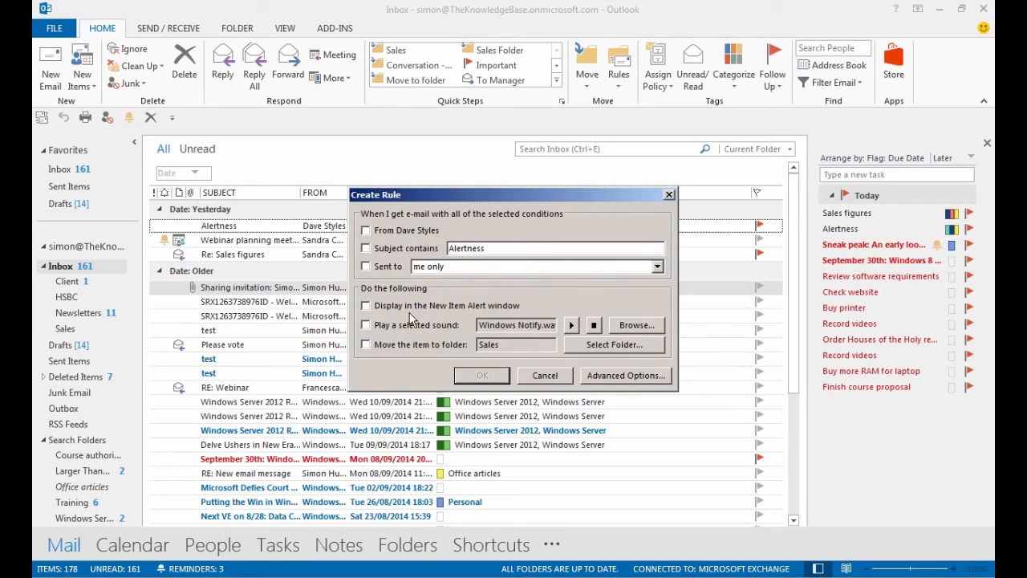
{"action": "left_click", "coordinate": [368, 231]}
{"action": "left_click", "coordinate": [366, 325]}
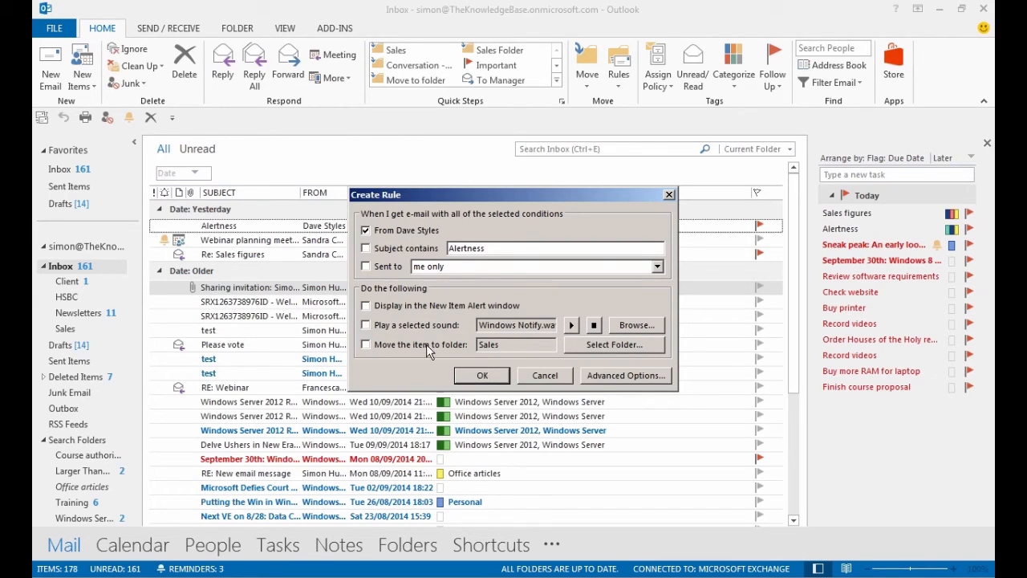
{"action": "left_click", "coordinate": [366, 305]}
{"action": "left_click", "coordinate": [487, 376]}
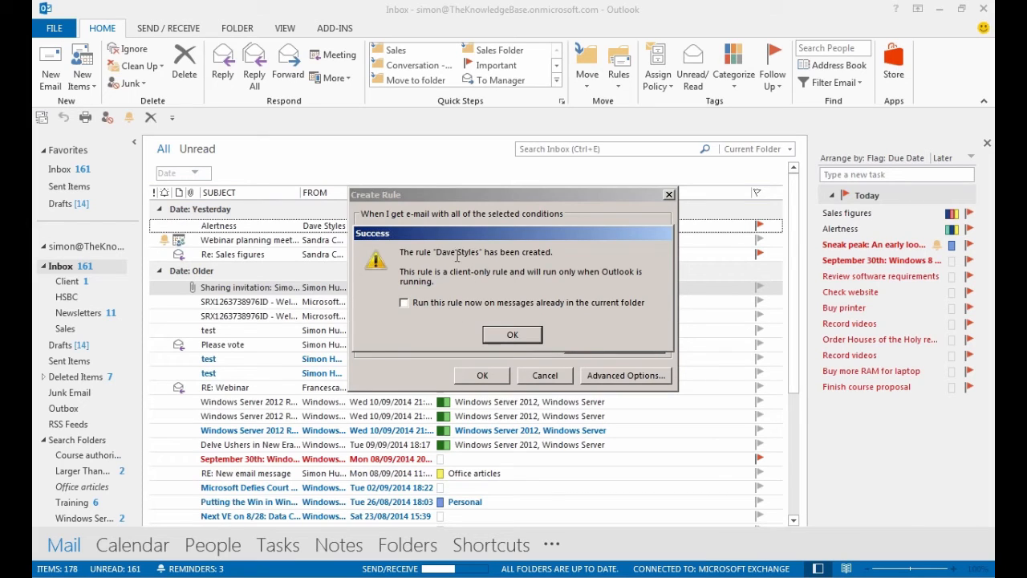
{"action": "left_click", "coordinate": [505, 338]}
{"action": "left_click", "coordinate": [506, 337]}
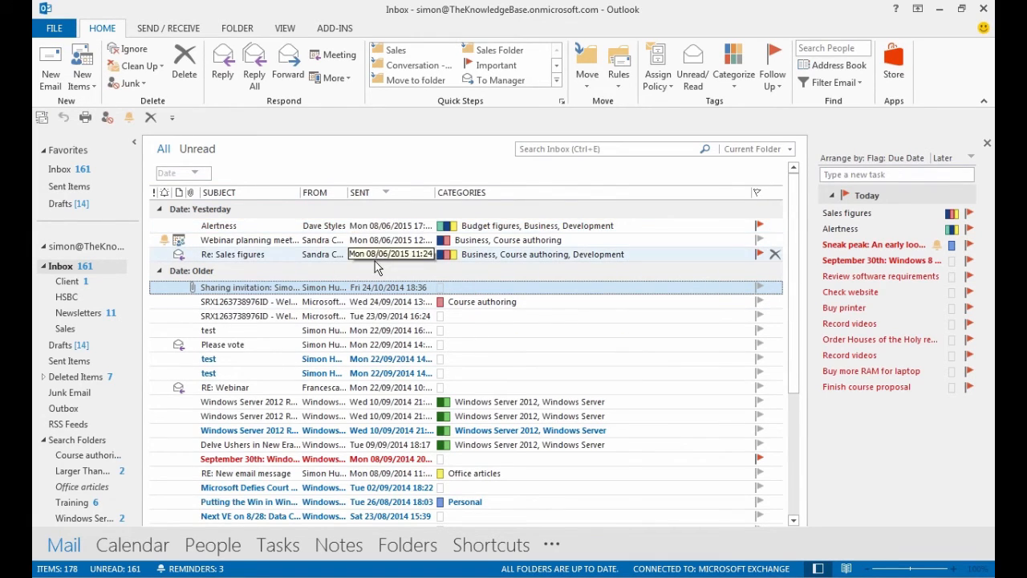
Step: Open the rules manager from the Alertness message and start a blank rule for messages received
{"action": "right_click", "coordinate": [229, 231]}
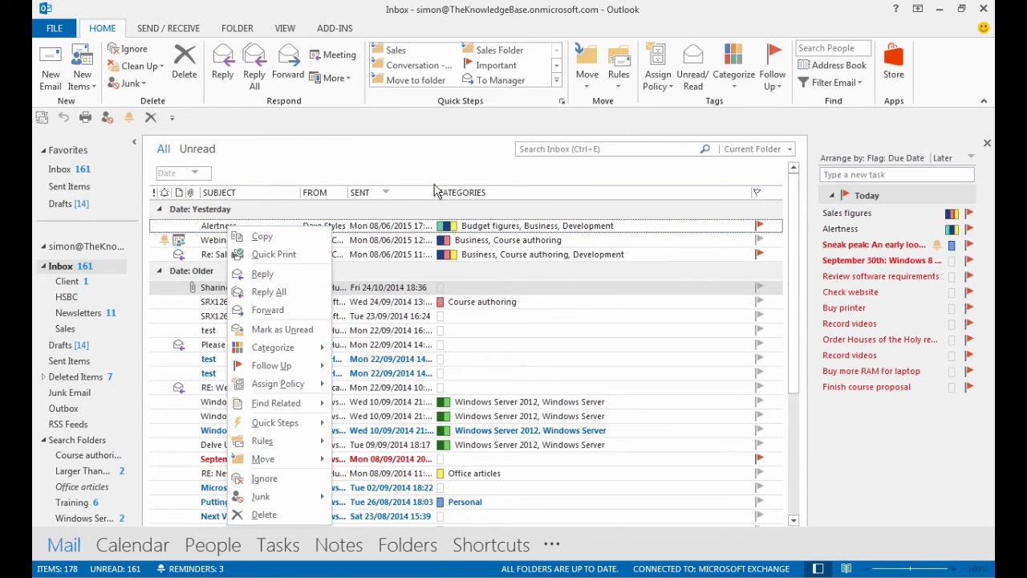
{"action": "mouse_move", "coordinate": [293, 451]}
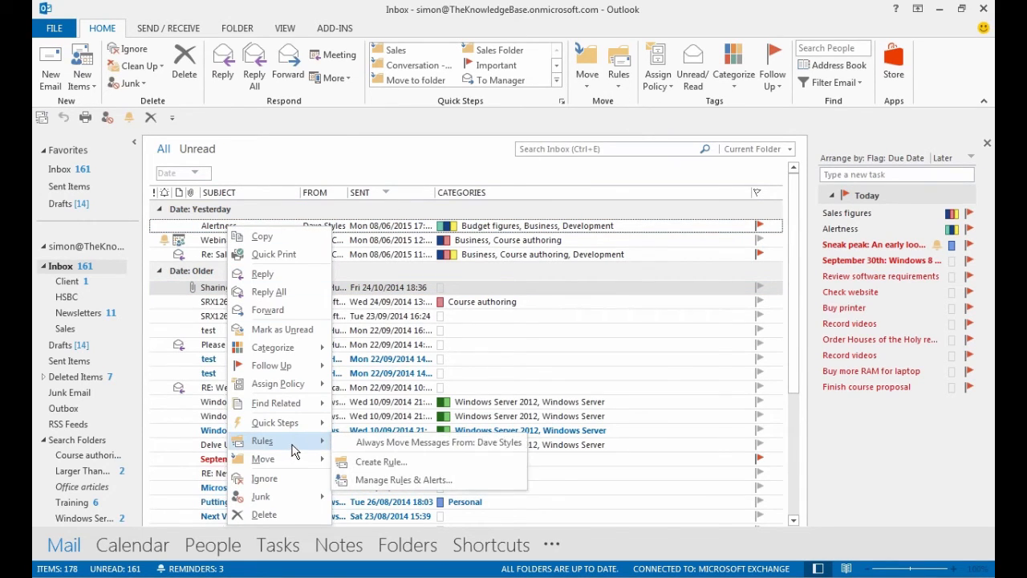
{"action": "left_click", "coordinate": [391, 482]}
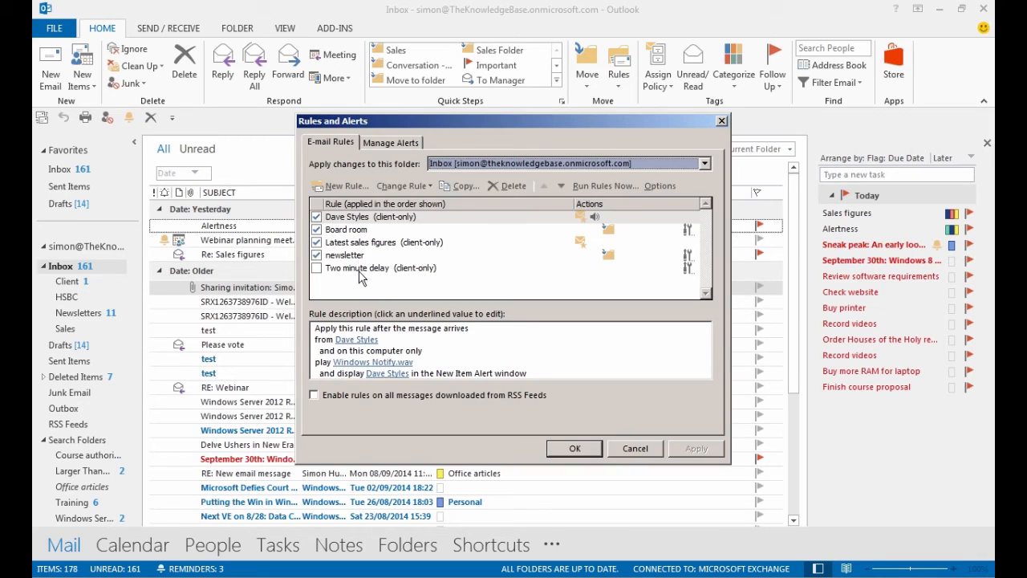
{"action": "left_click", "coordinate": [347, 186]}
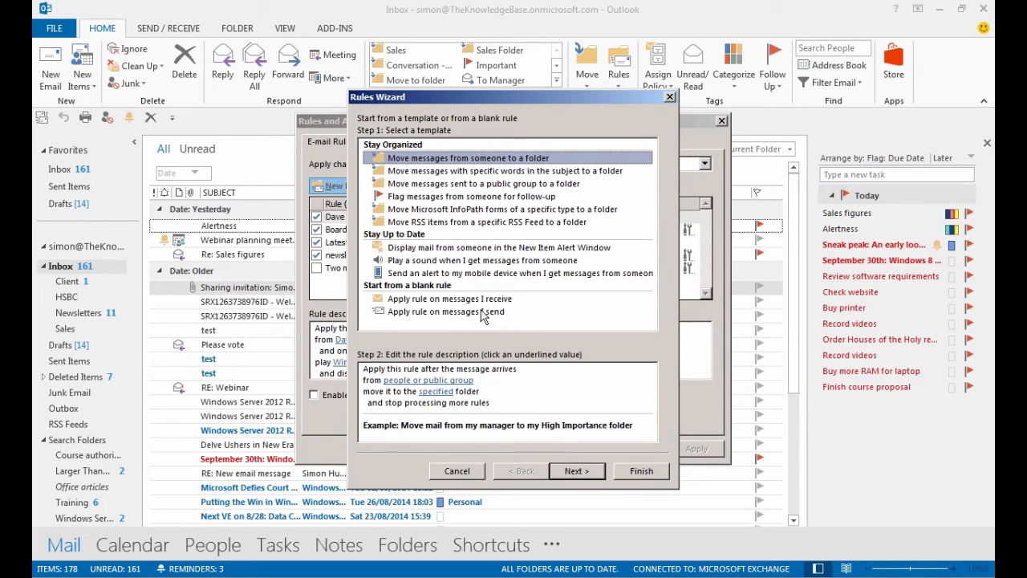
{"action": "left_click", "coordinate": [439, 300]}
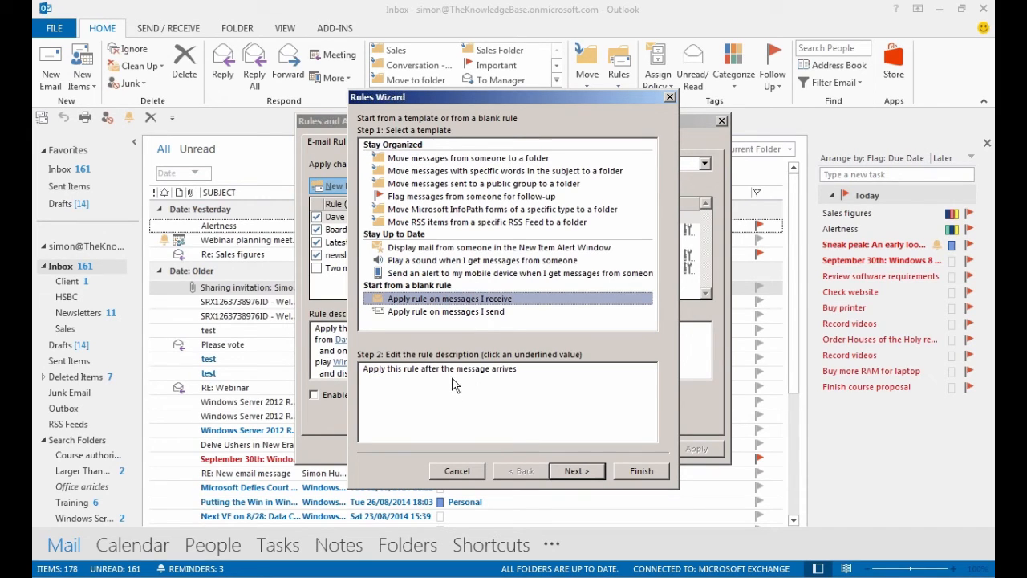
{"action": "left_click", "coordinate": [581, 473]}
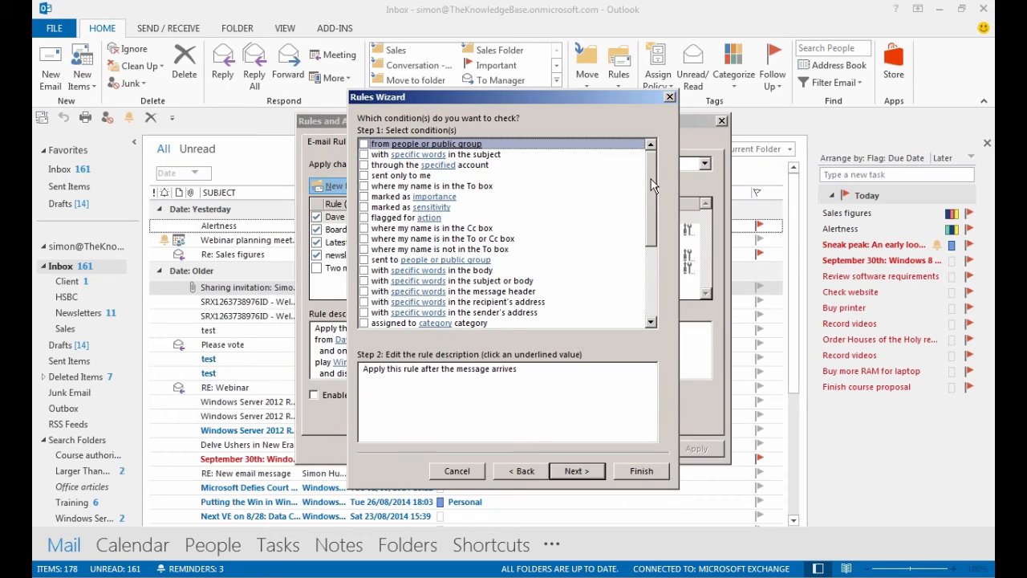
Step: Add a condition to the new rule for messages with the word Opportunity in the subject or body
{"action": "left_click_drag", "start_coordinate": [651, 185], "coordinate": [651, 209]}
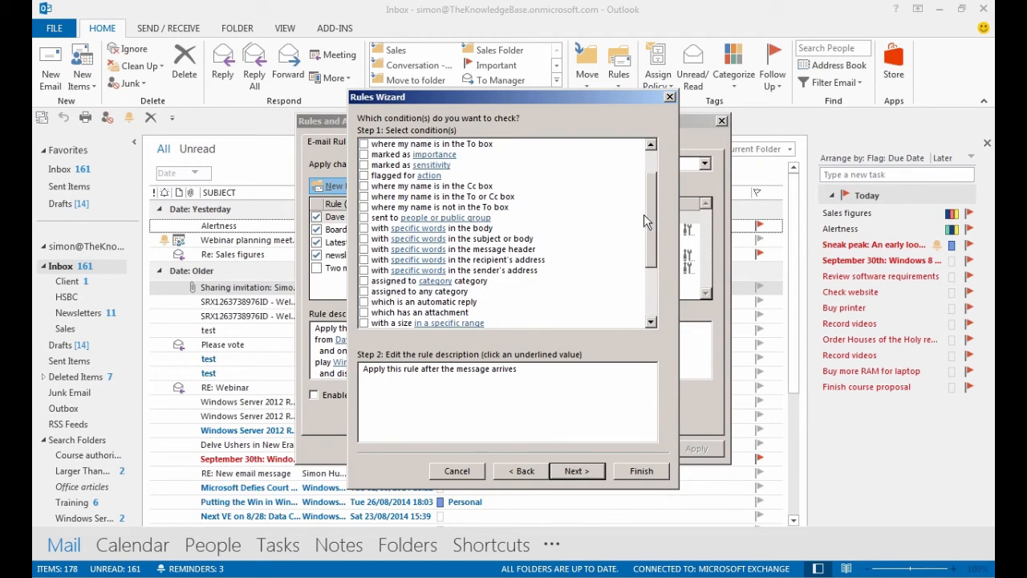
{"action": "left_click", "coordinate": [364, 239]}
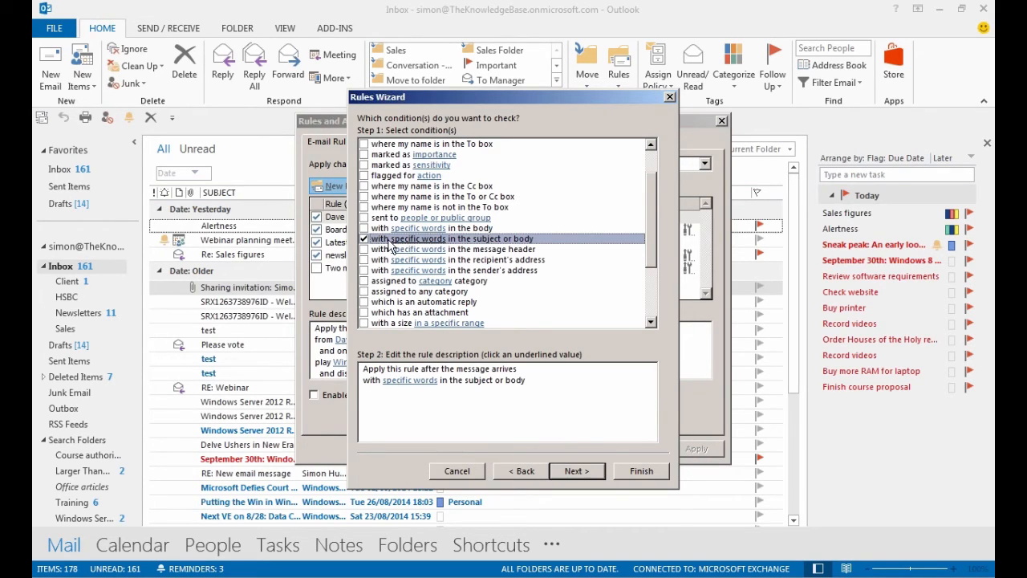
{"action": "left_click", "coordinate": [440, 399]}
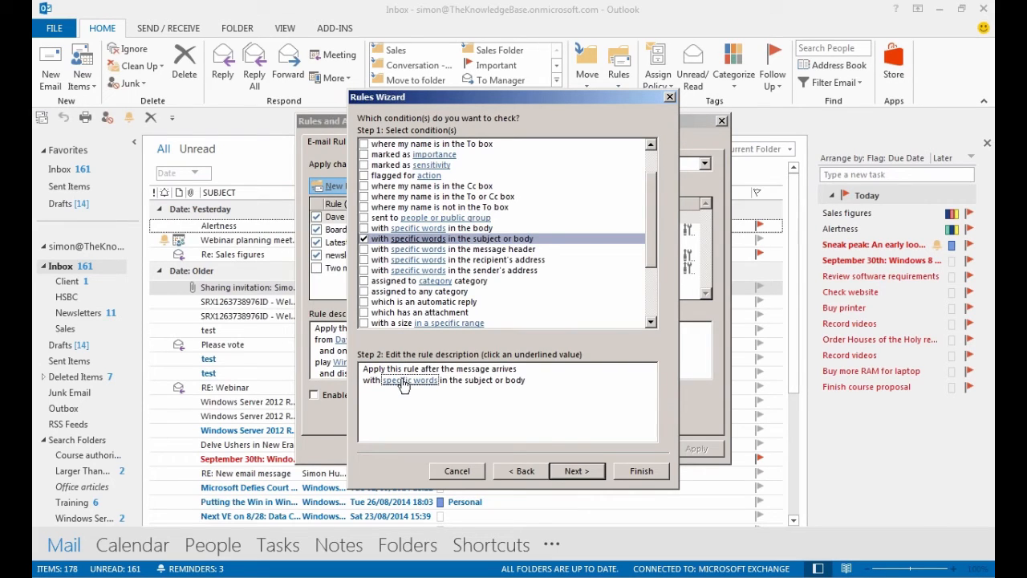
{"action": "left_click", "coordinate": [404, 382]}
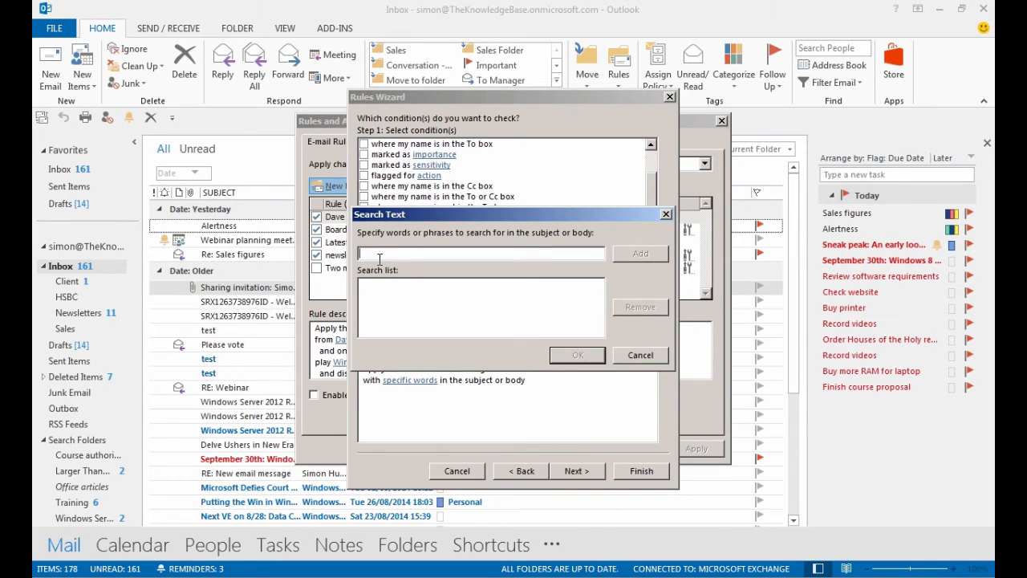
{"action": "type", "text": "Opportu"}
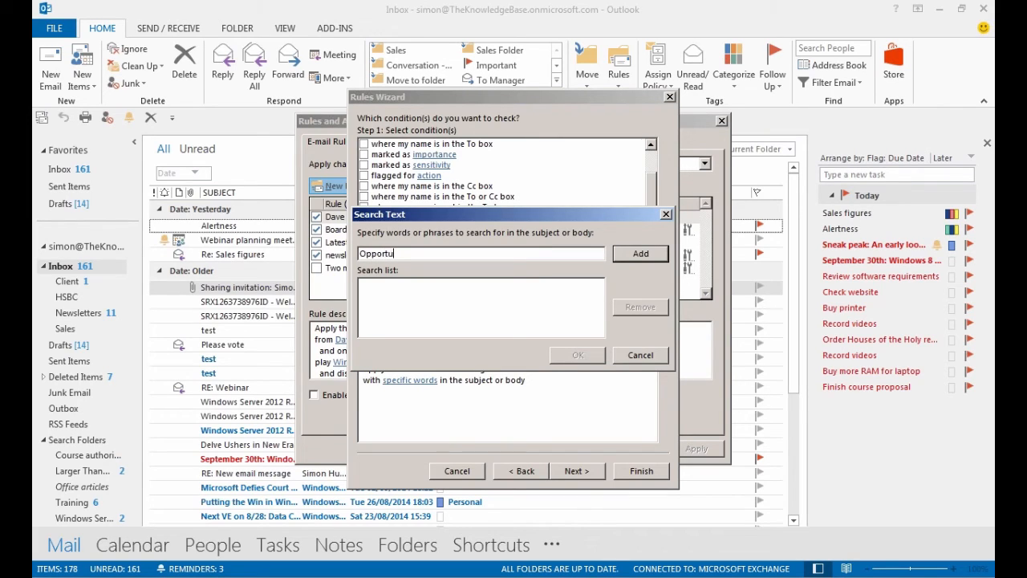
{"action": "type", "text": "nity"}
{"action": "left_click", "coordinate": [644, 261]}
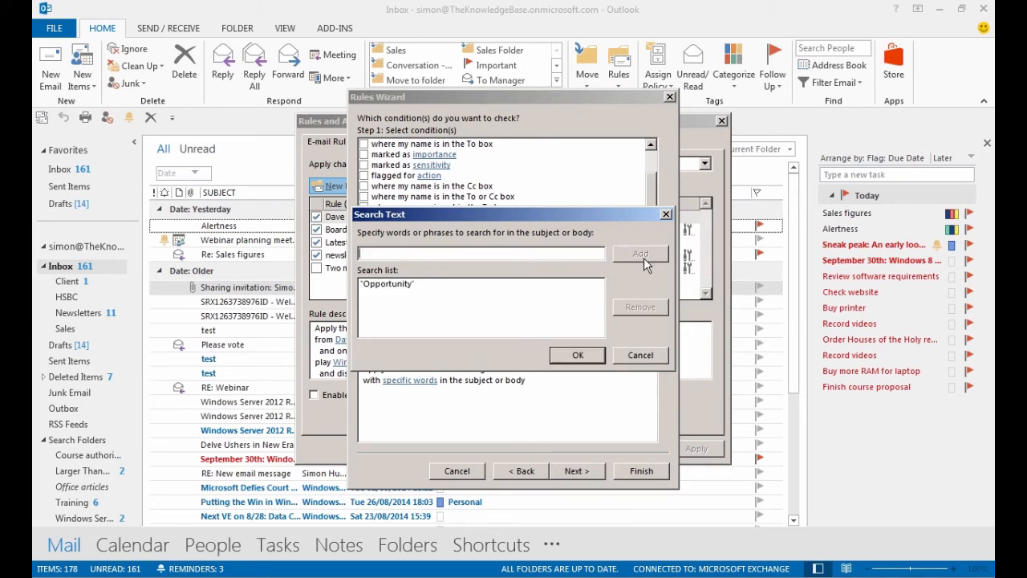
{"action": "left_click", "coordinate": [575, 358]}
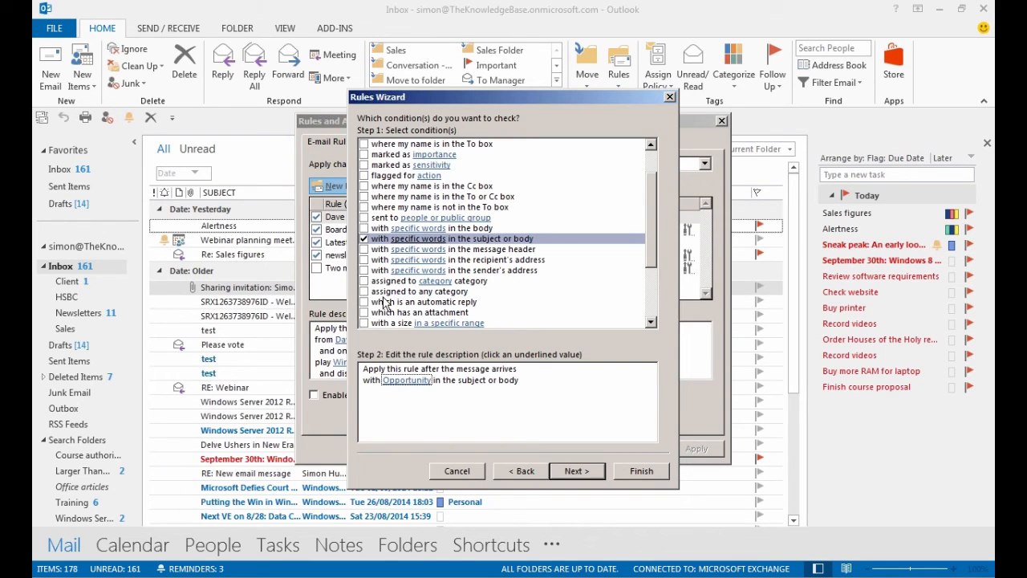
Step: Add rule actions to play a sound, print the message and mark it as high importance
{"action": "left_click", "coordinate": [573, 473]}
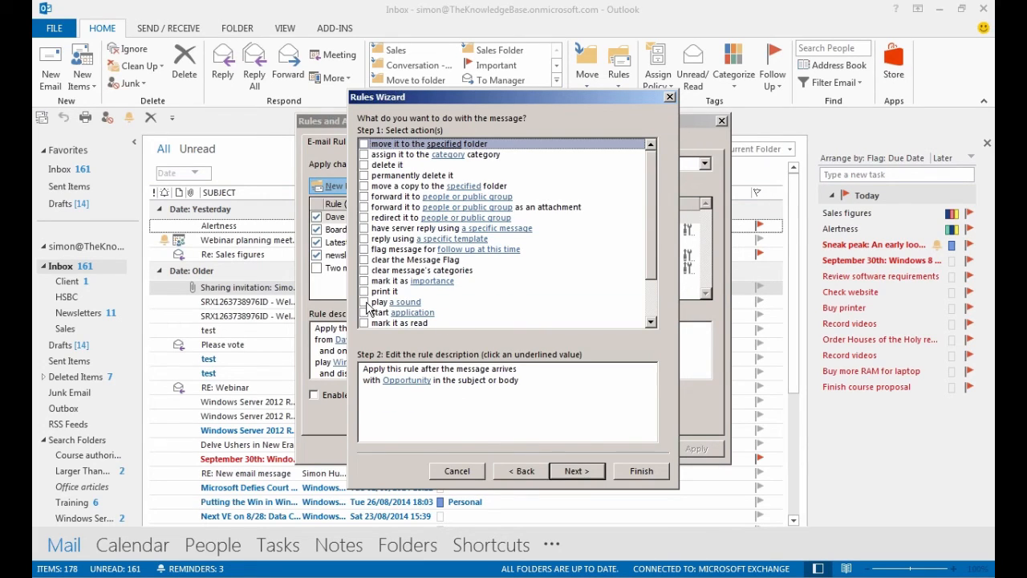
{"action": "left_click", "coordinate": [364, 301]}
{"action": "left_click", "coordinate": [365, 292]}
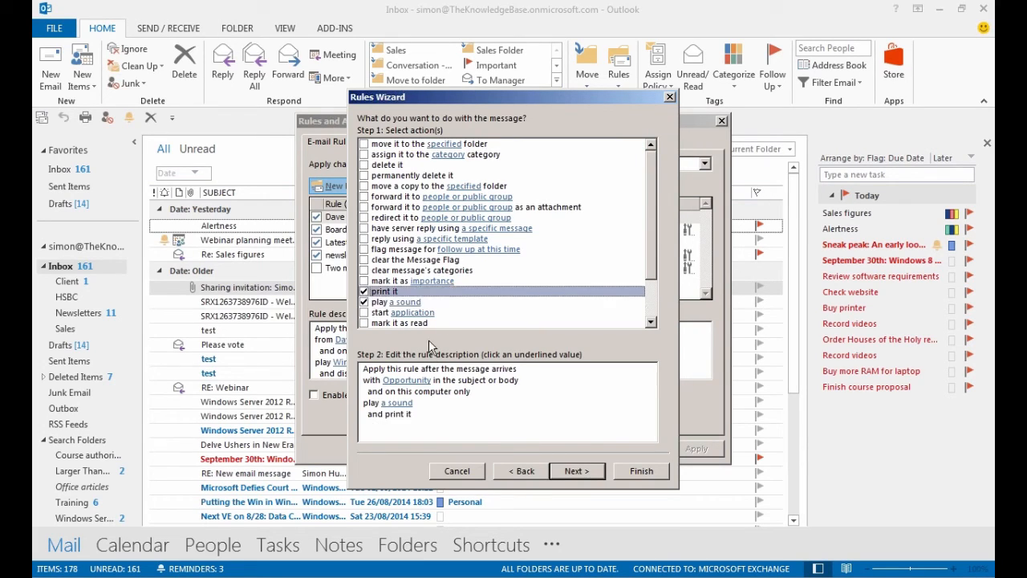
{"action": "left_click", "coordinate": [364, 281]}
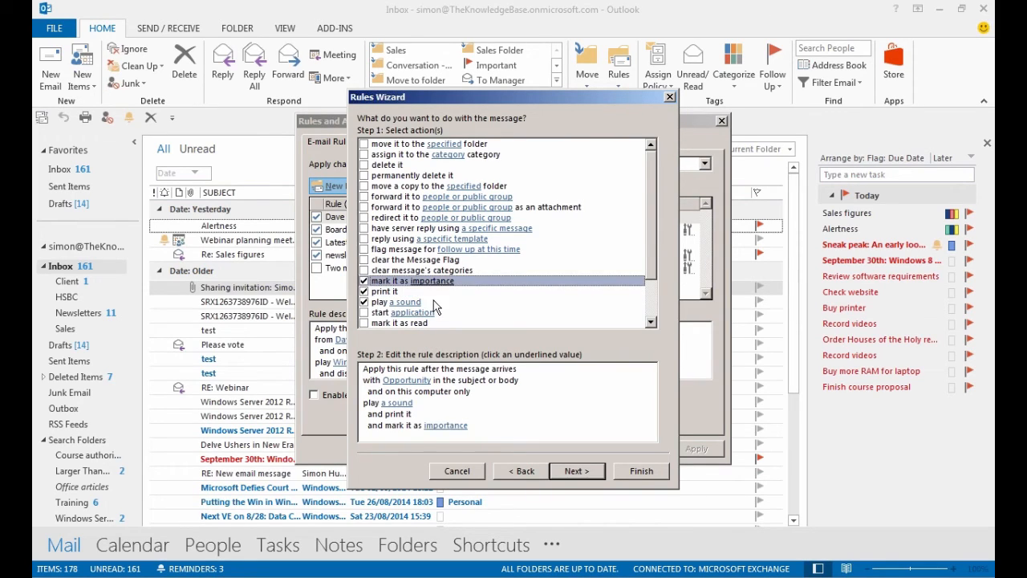
{"action": "left_click", "coordinate": [437, 427]}
{"action": "left_click", "coordinate": [584, 290]}
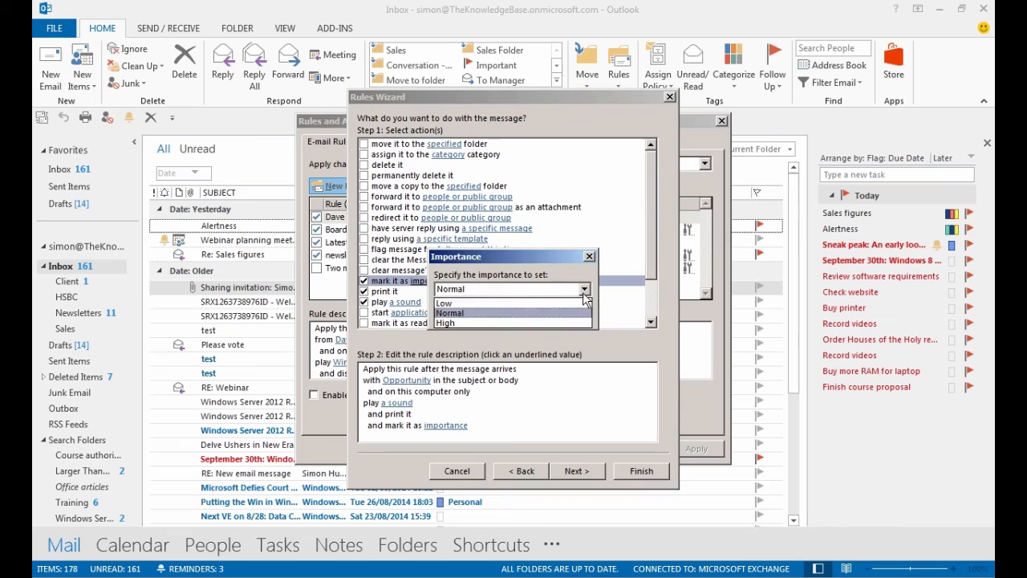
{"action": "left_click", "coordinate": [471, 321]}
{"action": "left_click", "coordinate": [507, 317]}
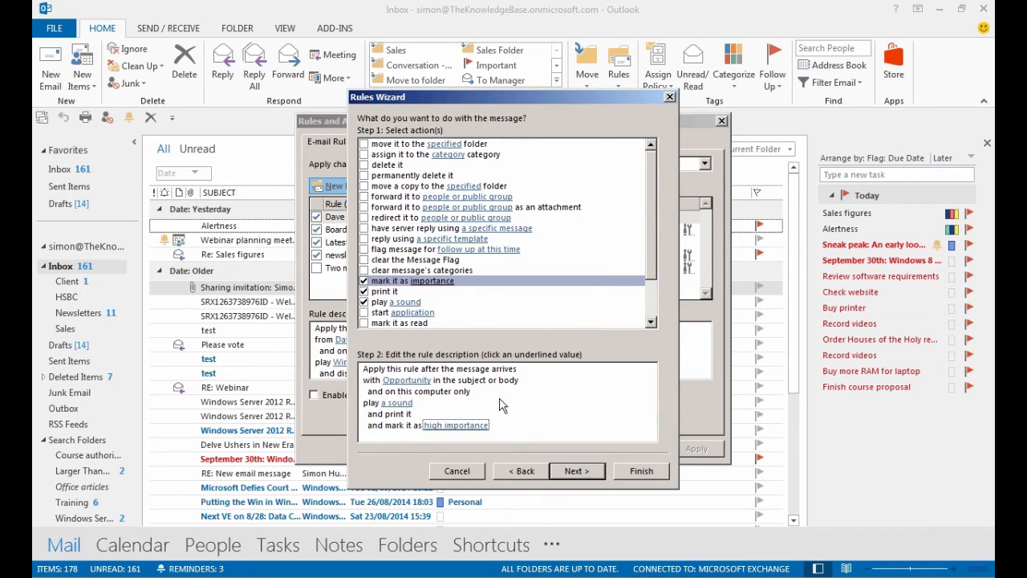
Step: Choose tada.wav from the Windows Media folder as the sound the rule plays
{"action": "left_click", "coordinate": [388, 405]}
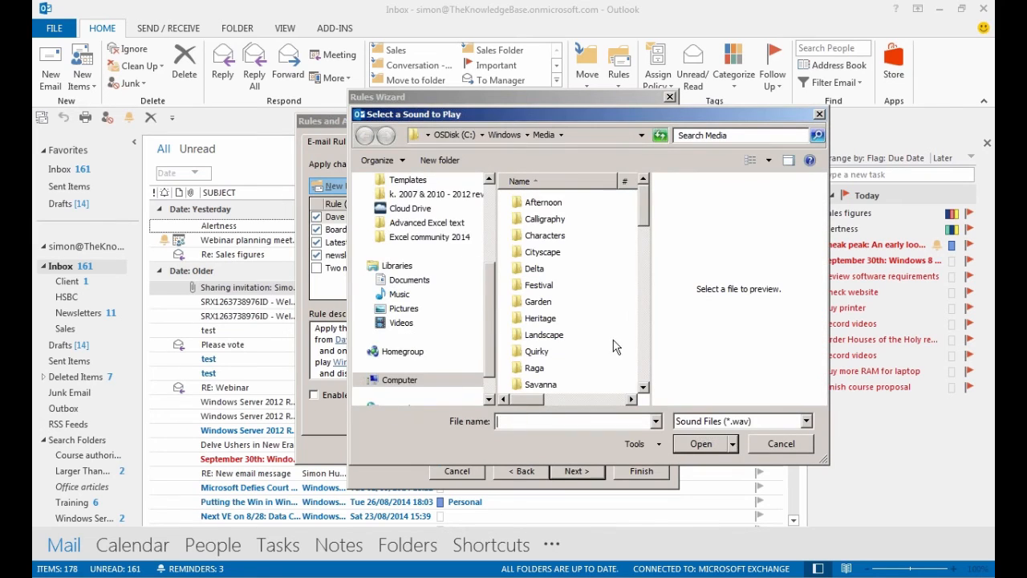
{"action": "left_click_drag", "start_coordinate": [640, 213], "coordinate": [640, 277]}
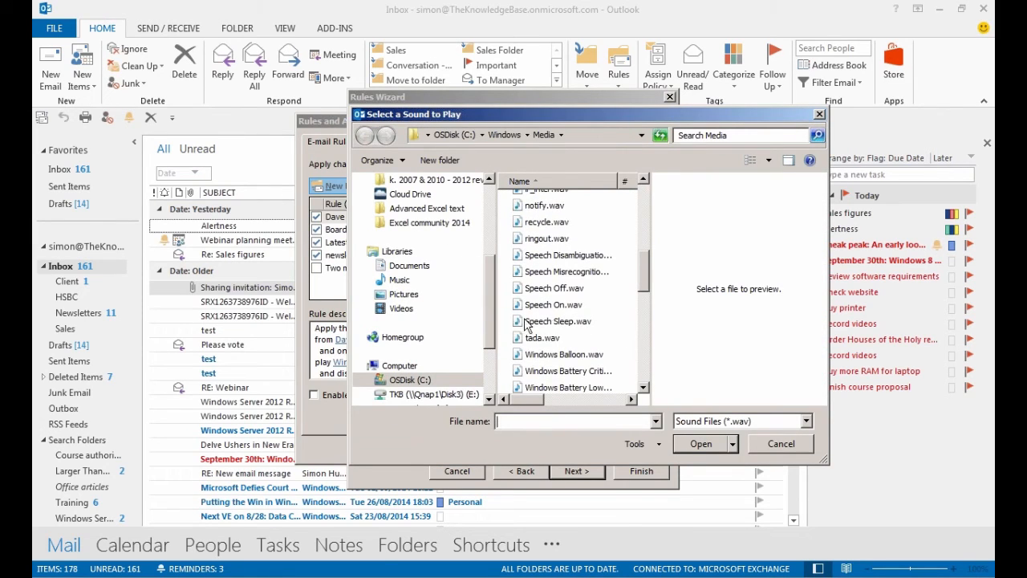
{"action": "left_click", "coordinate": [546, 343]}
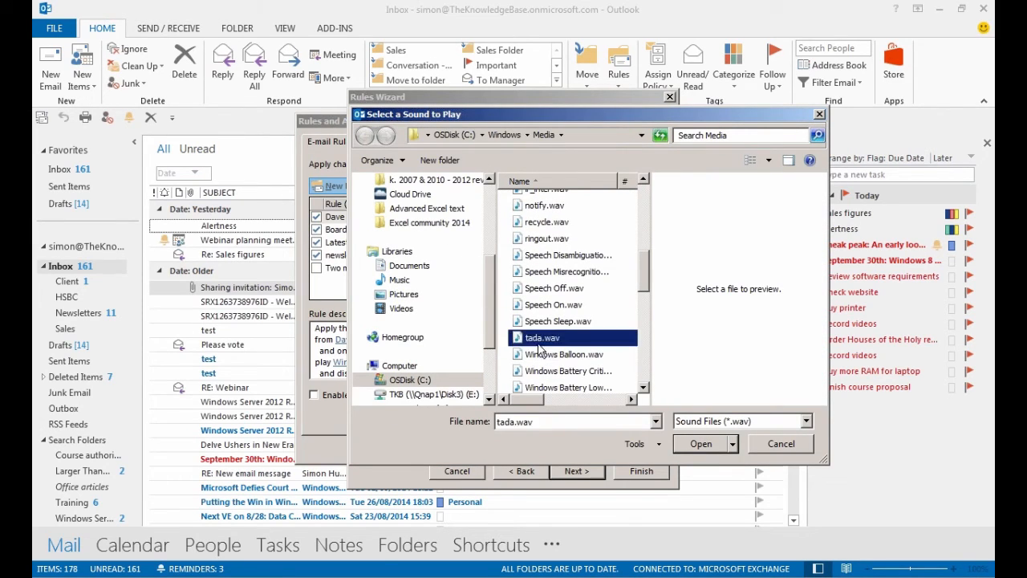
{"action": "left_click", "coordinate": [692, 446]}
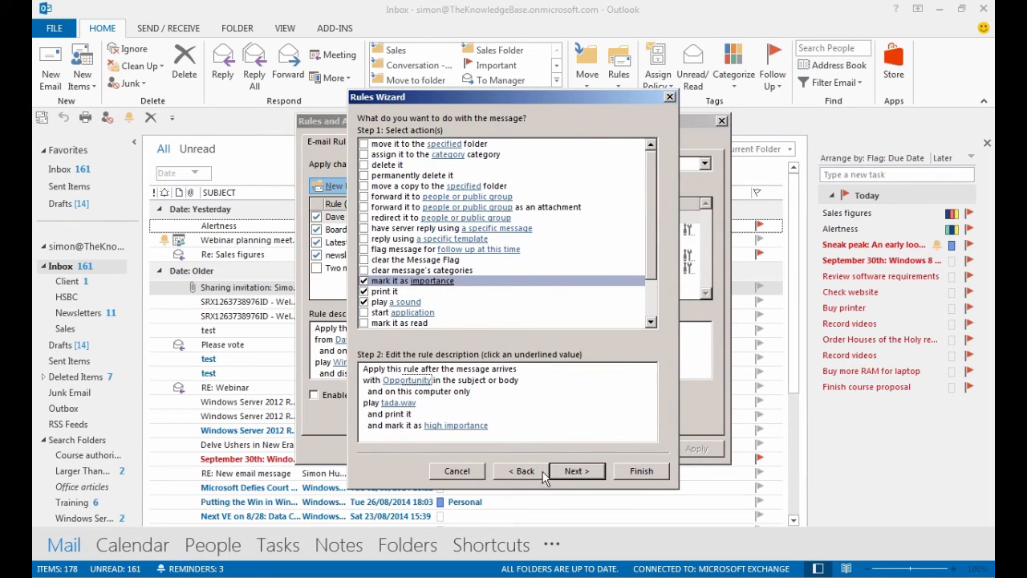
Step: Finish the Opportunity rule without exceptions, keeping its suggested name and leaving it turned on
{"action": "left_click", "coordinate": [559, 471]}
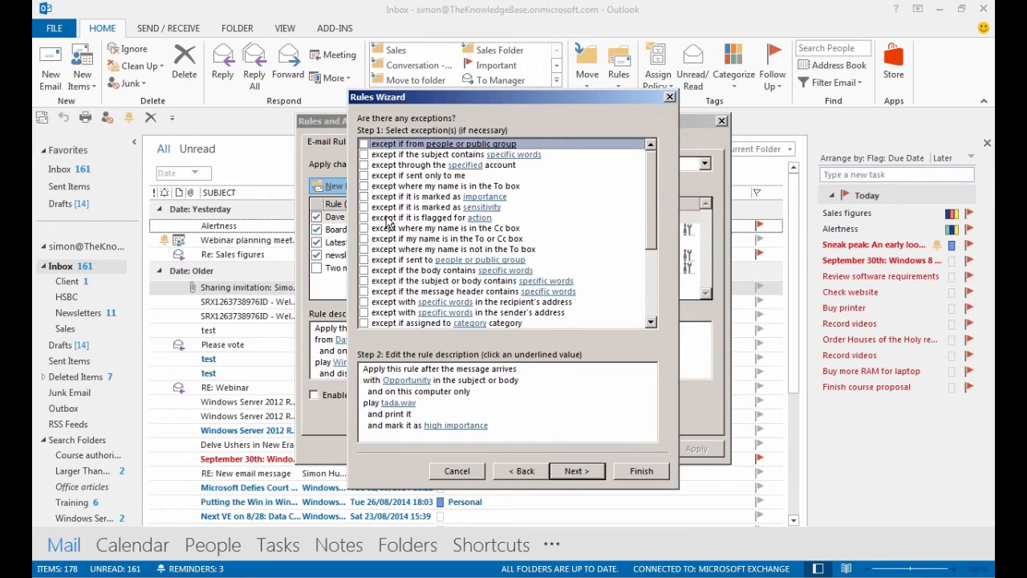
{"action": "left_click", "coordinate": [570, 470]}
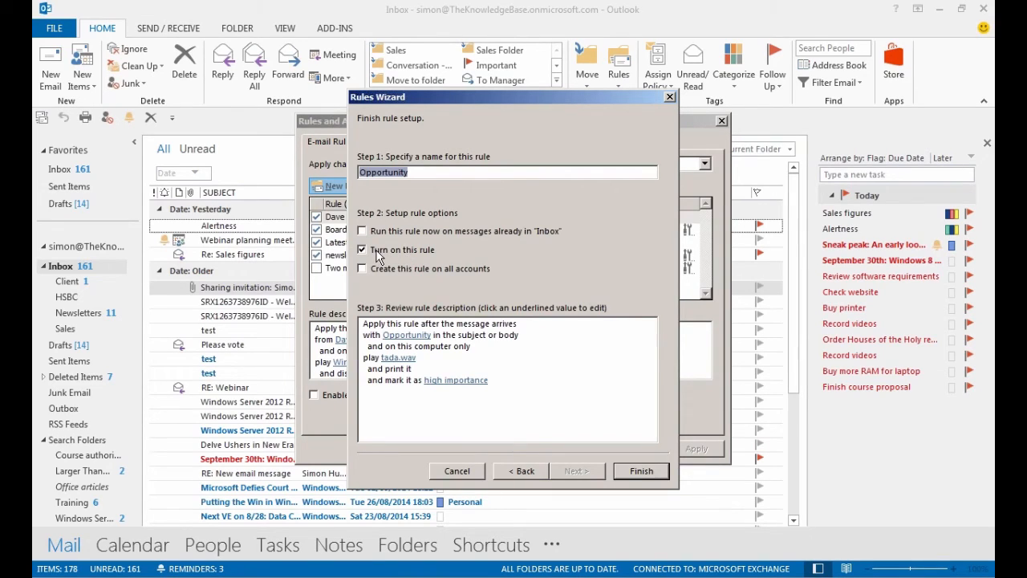
{"action": "left_click", "coordinate": [630, 475]}
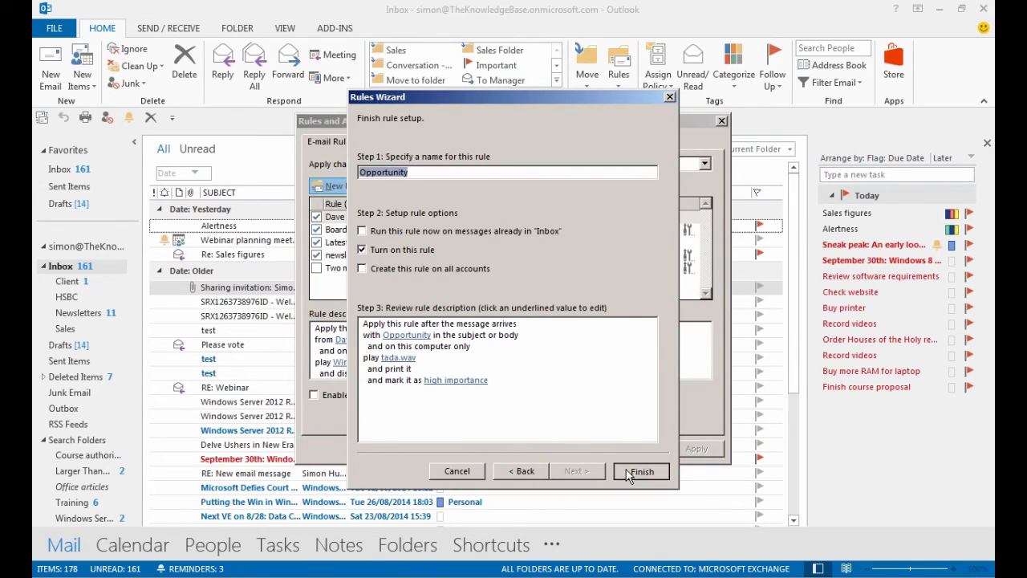
{"action": "left_click", "coordinate": [511, 333]}
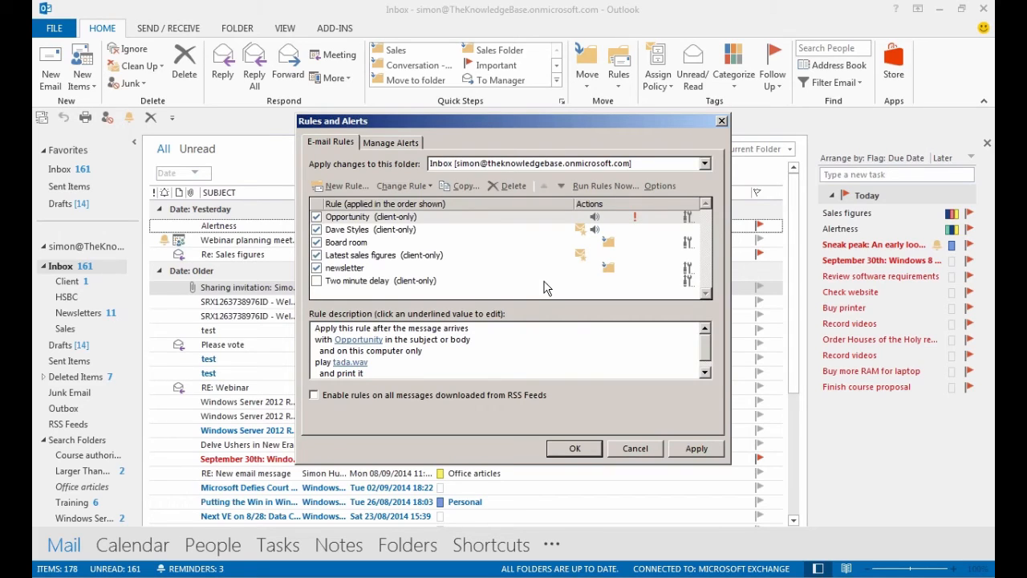
Step: Start a blank rule for messages sent, with no conditions so that it applies to every sent message
{"action": "left_click", "coordinate": [343, 188]}
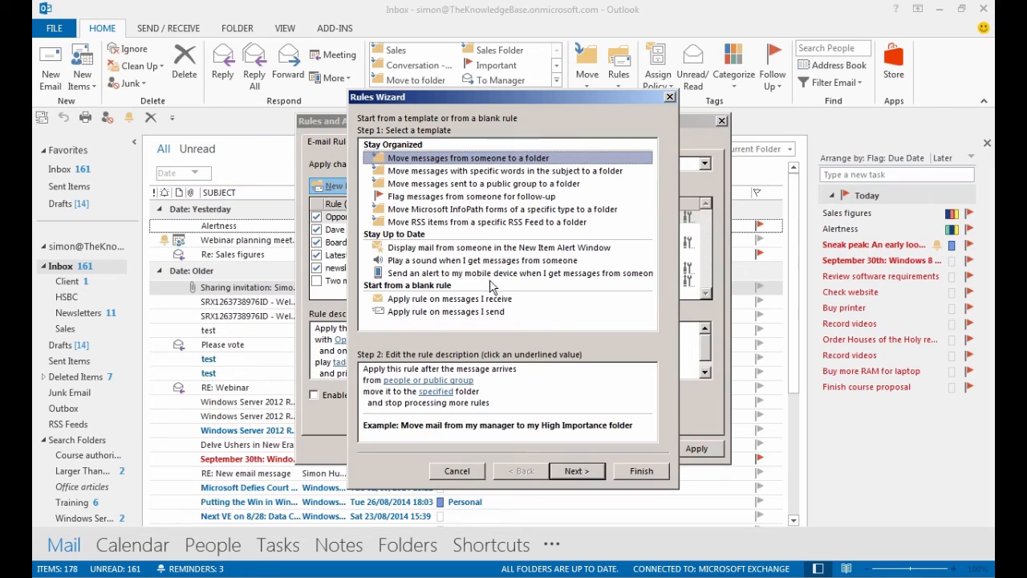
{"action": "left_click", "coordinate": [440, 313]}
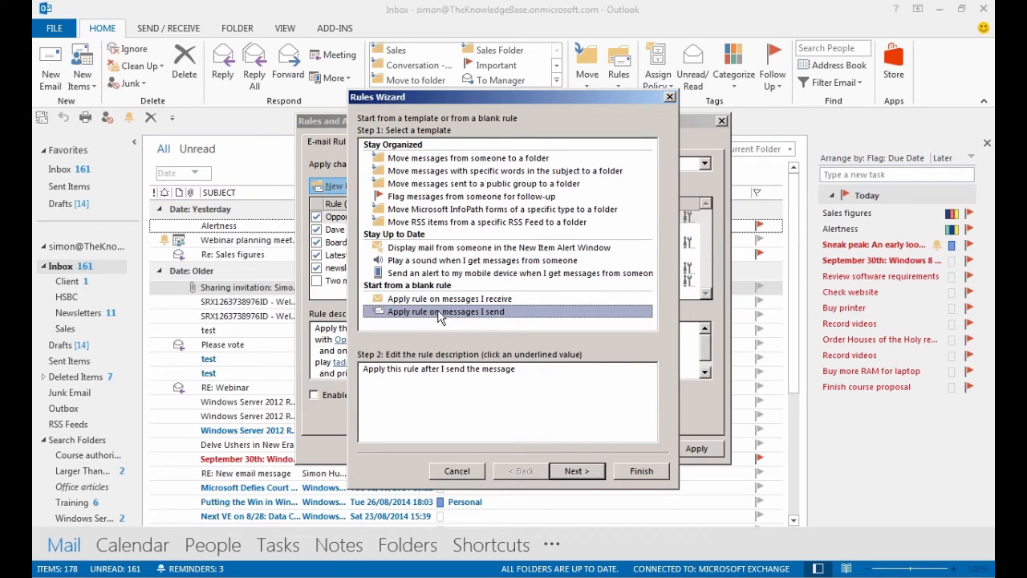
{"action": "left_click", "coordinate": [577, 473]}
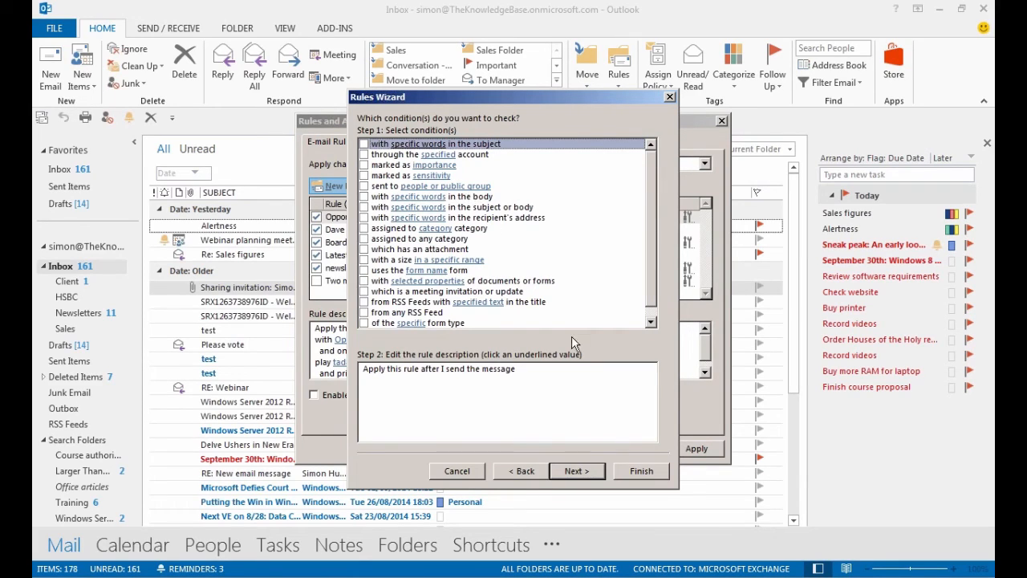
{"action": "left_click", "coordinate": [580, 472]}
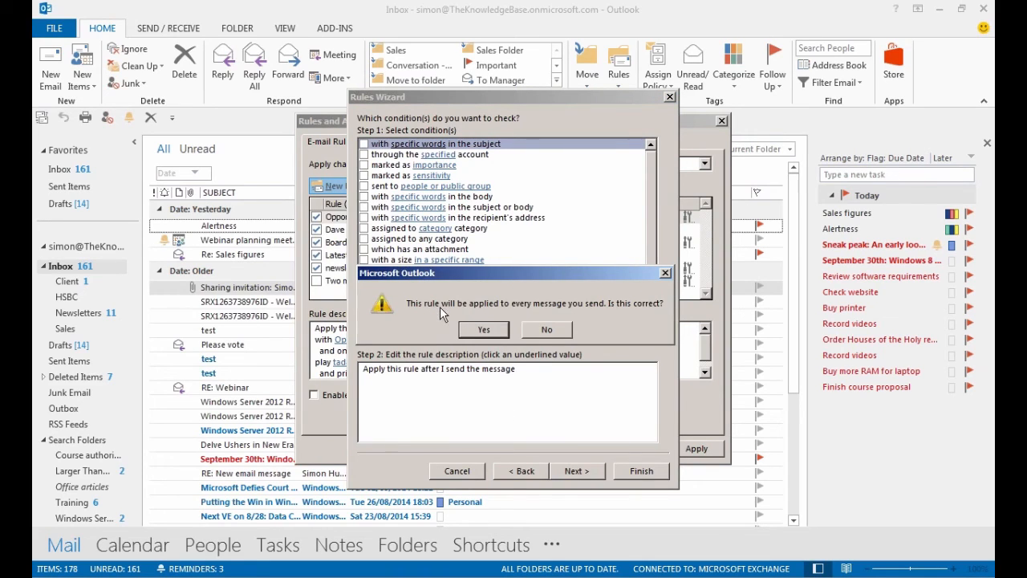
{"action": "left_click", "coordinate": [484, 330]}
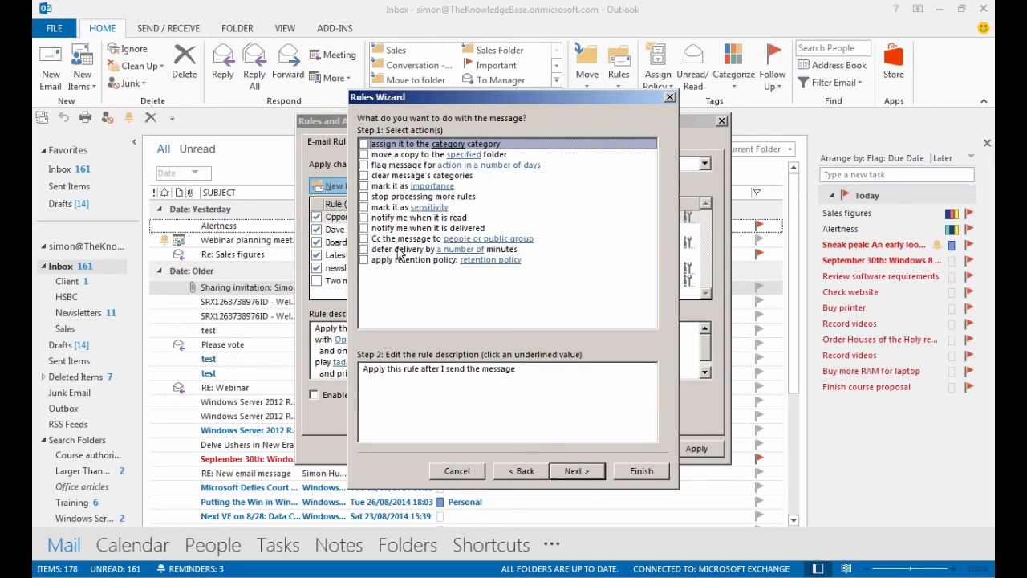
Step: Add an action to the sent-message rule that defers delivery by 2 minutes
{"action": "left_click", "coordinate": [364, 249]}
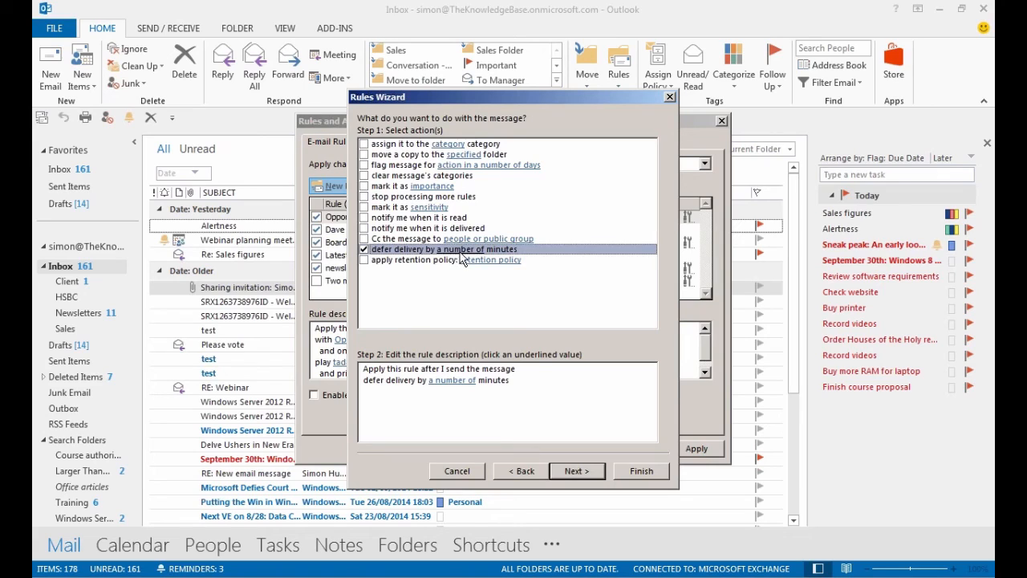
{"action": "left_click", "coordinate": [454, 382]}
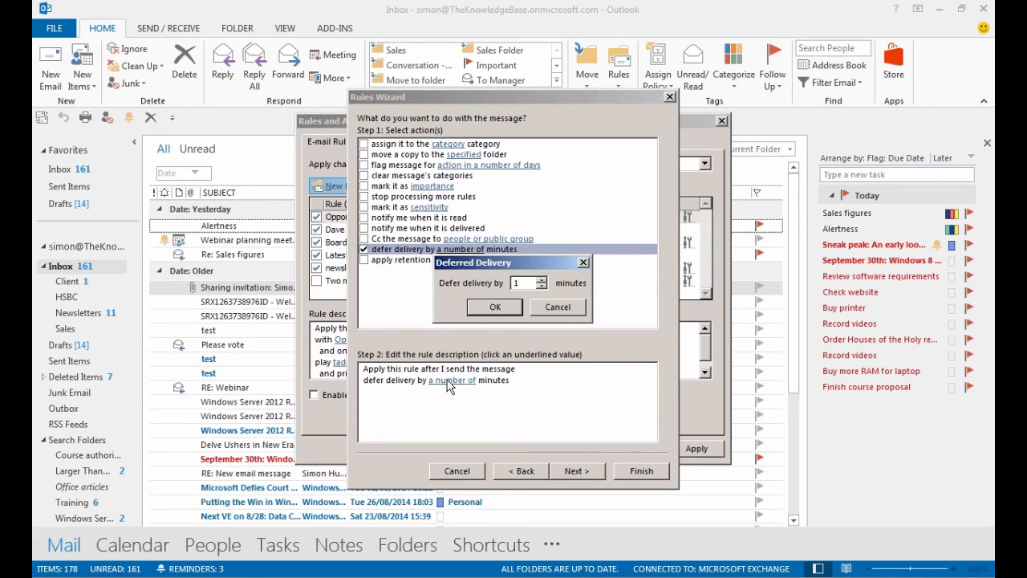
{"action": "left_click", "coordinate": [542, 280]}
{"action": "left_click", "coordinate": [542, 280]}
{"action": "left_click", "coordinate": [543, 280]}
{"action": "left_click", "coordinate": [542, 280]}
{"action": "left_click", "coordinate": [542, 287]}
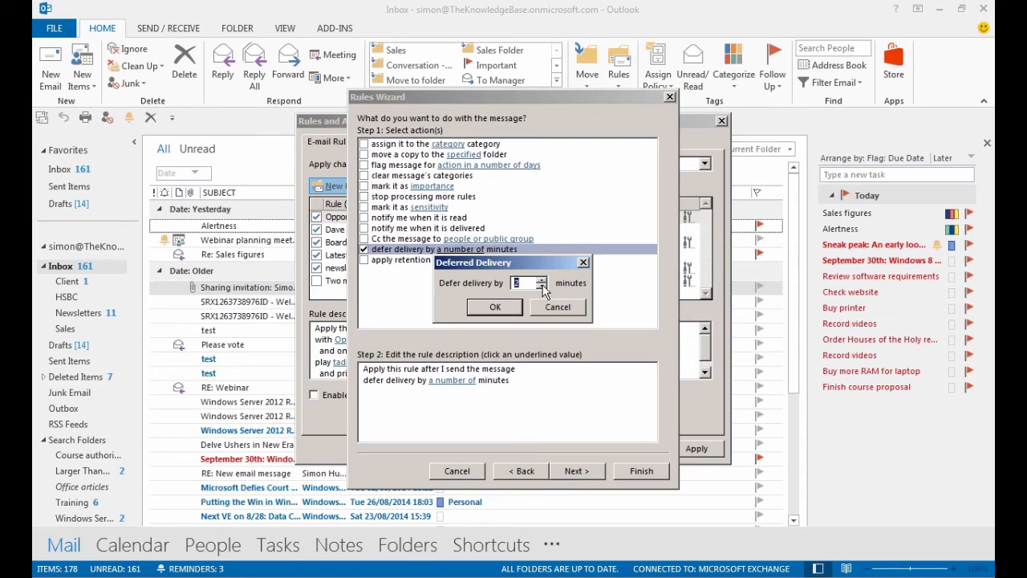
{"action": "left_click", "coordinate": [507, 309]}
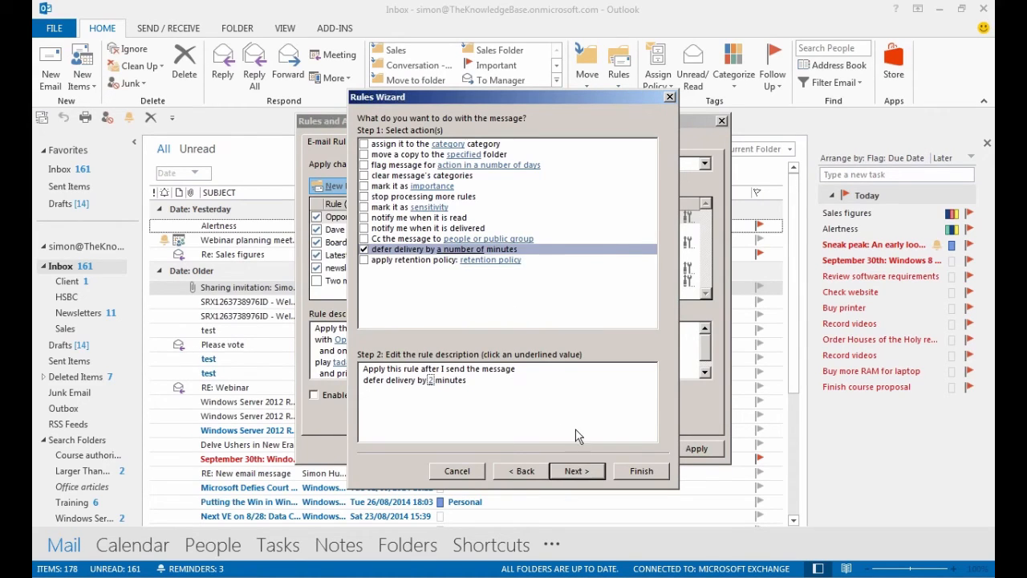
Step: Add an exception to the sent-message rule for messages marked as high importance
{"action": "left_click", "coordinate": [577, 473]}
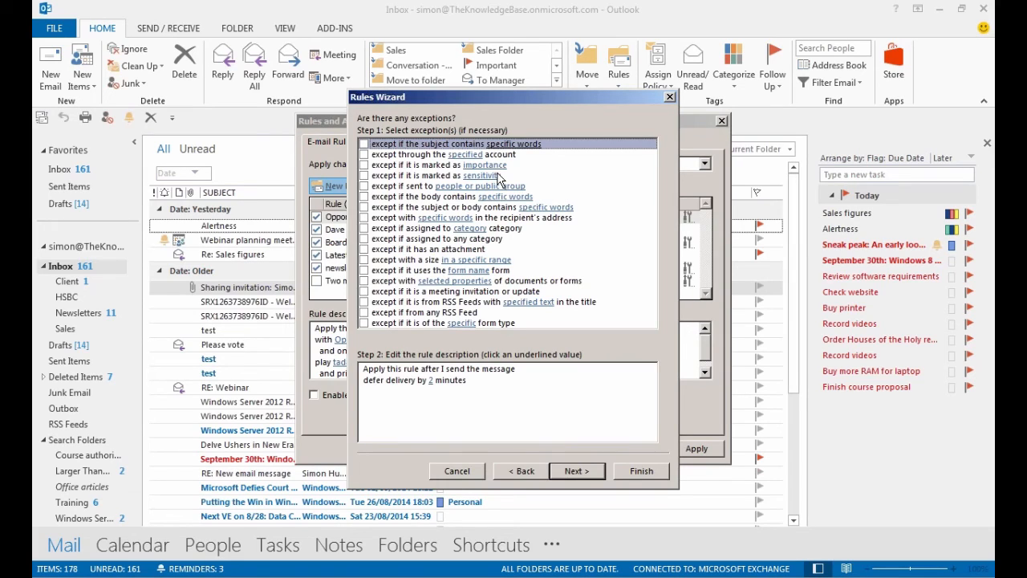
{"action": "left_click", "coordinate": [364, 165]}
{"action": "left_click", "coordinate": [476, 392]}
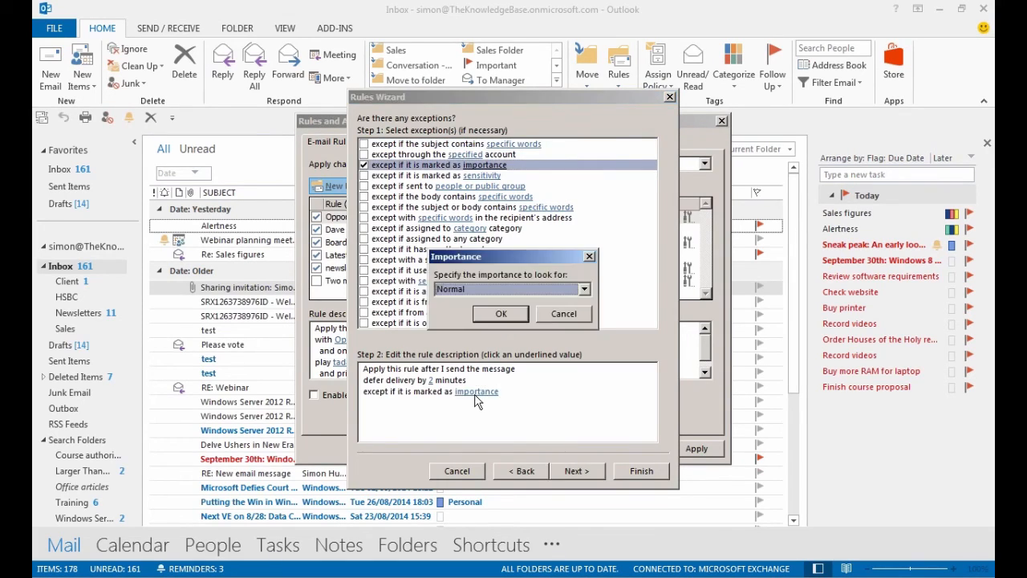
{"action": "left_click", "coordinate": [585, 290]}
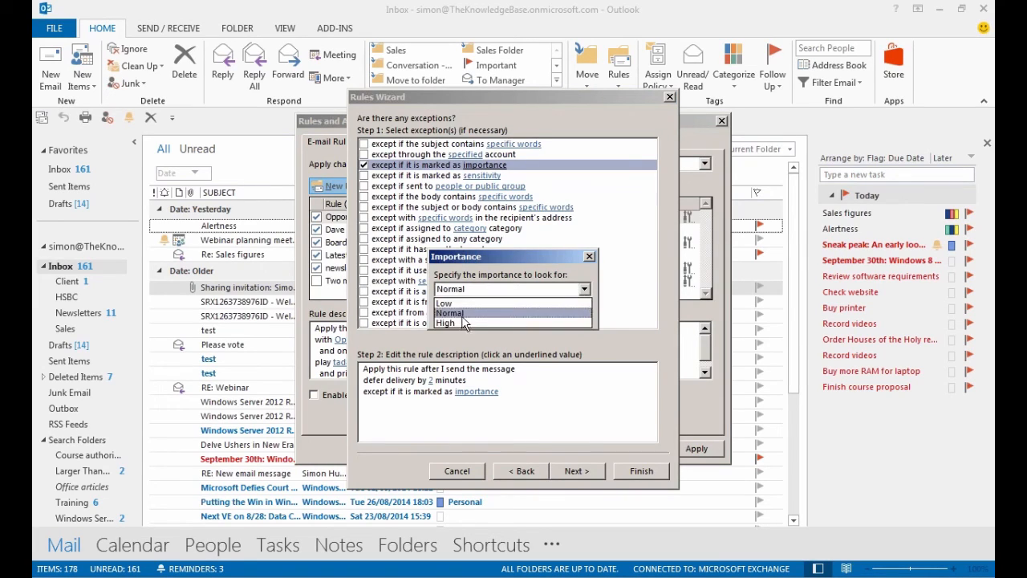
{"action": "left_click", "coordinate": [447, 323]}
{"action": "left_click", "coordinate": [501, 314]}
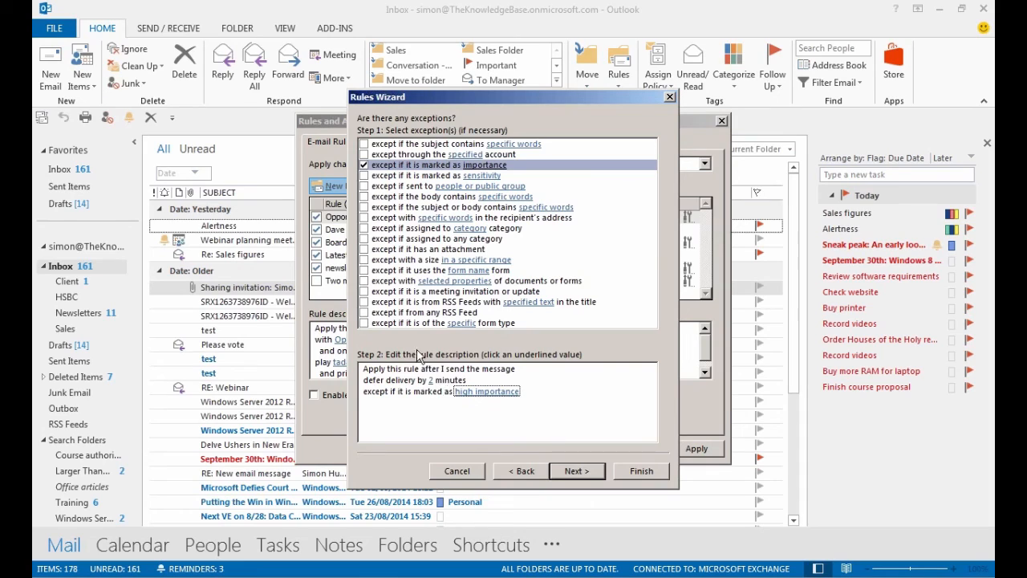
Step: Name the rule "2 minute delay", finish it turned on, and save the rule list
{"action": "left_click", "coordinate": [575, 471]}
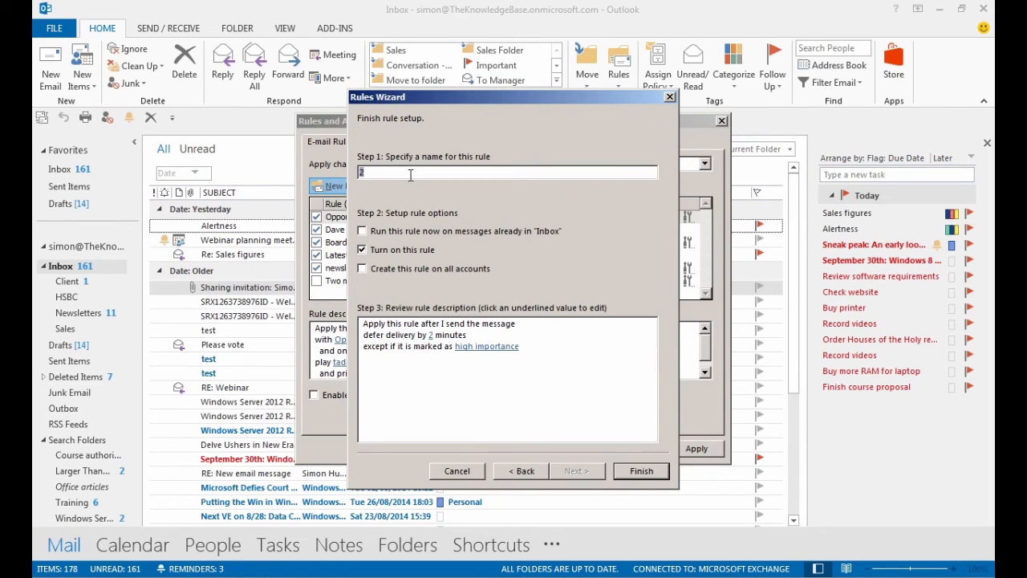
{"action": "type", "text": "2 minute delay"}
{"action": "left_click", "coordinate": [638, 476]}
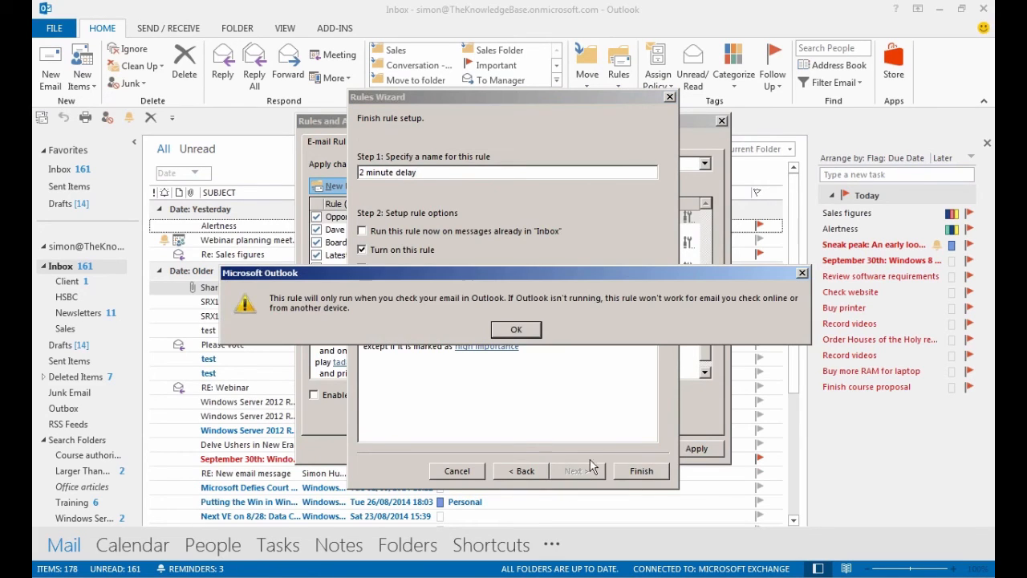
{"action": "left_click", "coordinate": [510, 335]}
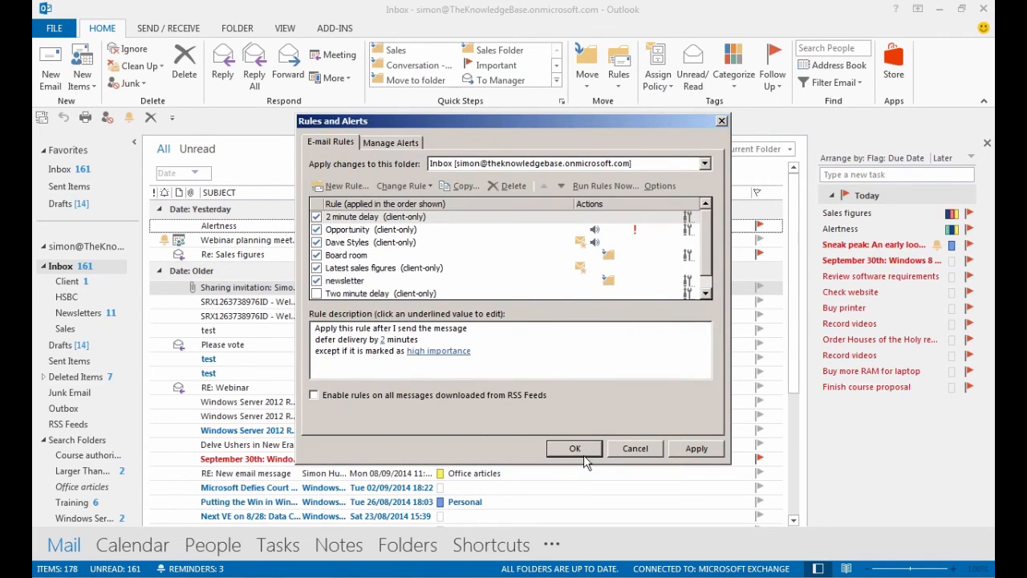
{"action": "left_click", "coordinate": [584, 454]}
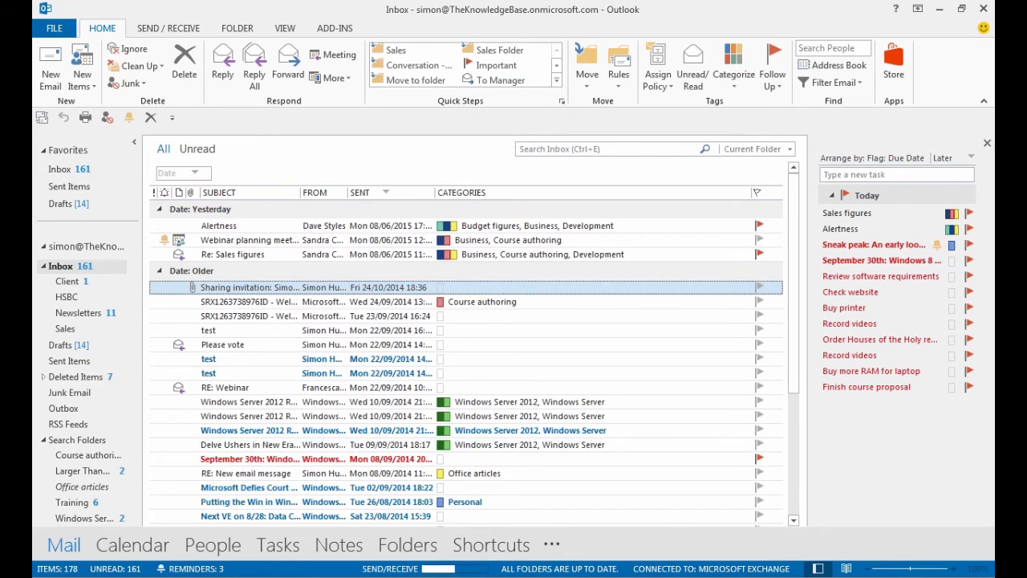
Step: Send a new email with the subject "Hallo" and an empty body to the colleague suggested for "sa"
{"action": "left_click", "coordinate": [51, 64]}
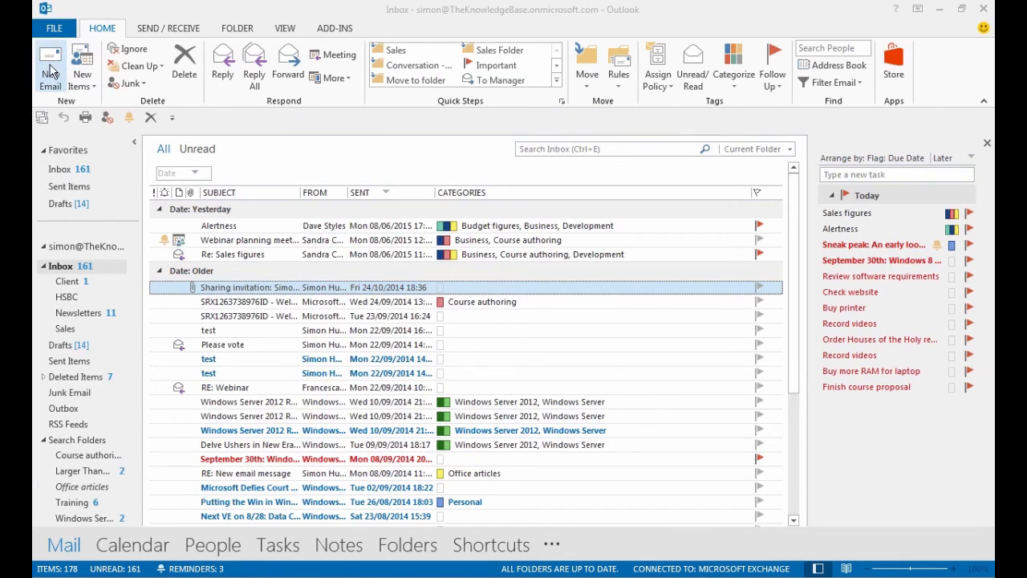
{"action": "type", "text": "sa"}
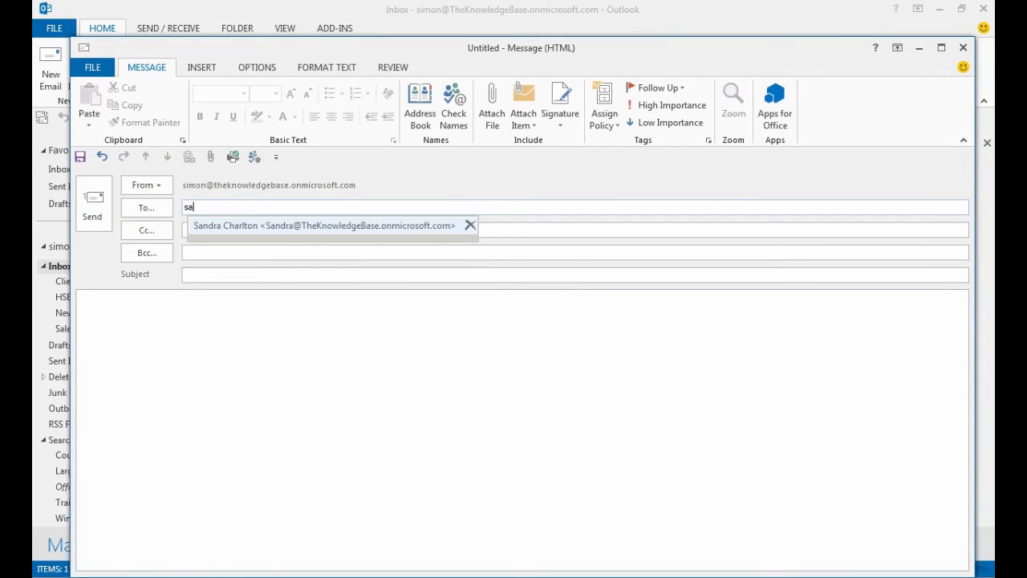
{"action": "left_click", "coordinate": [228, 225]}
{"action": "left_click", "coordinate": [221, 275]}
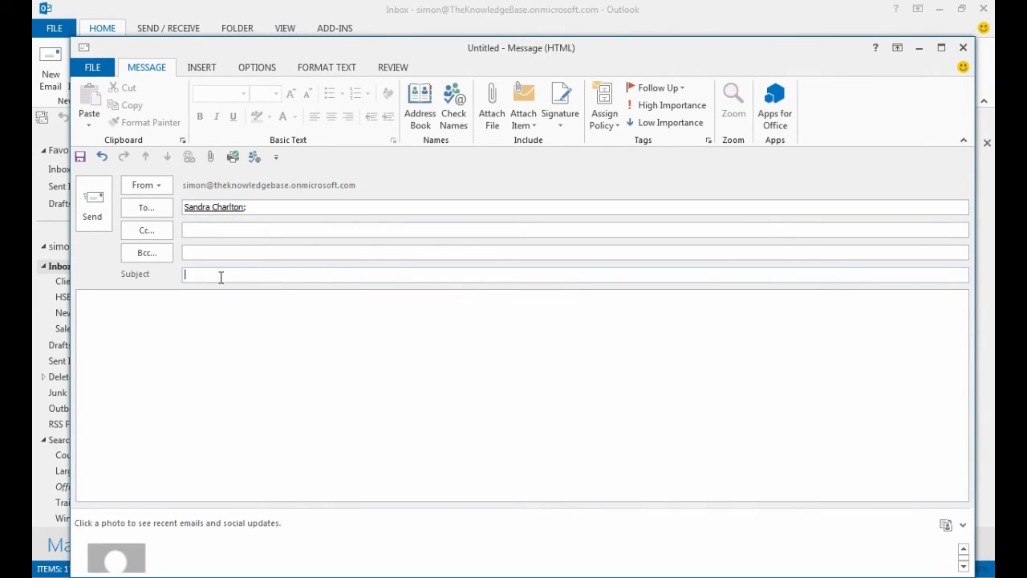
{"action": "type", "text": "Hallo"}
{"action": "left_click", "coordinate": [94, 207]}
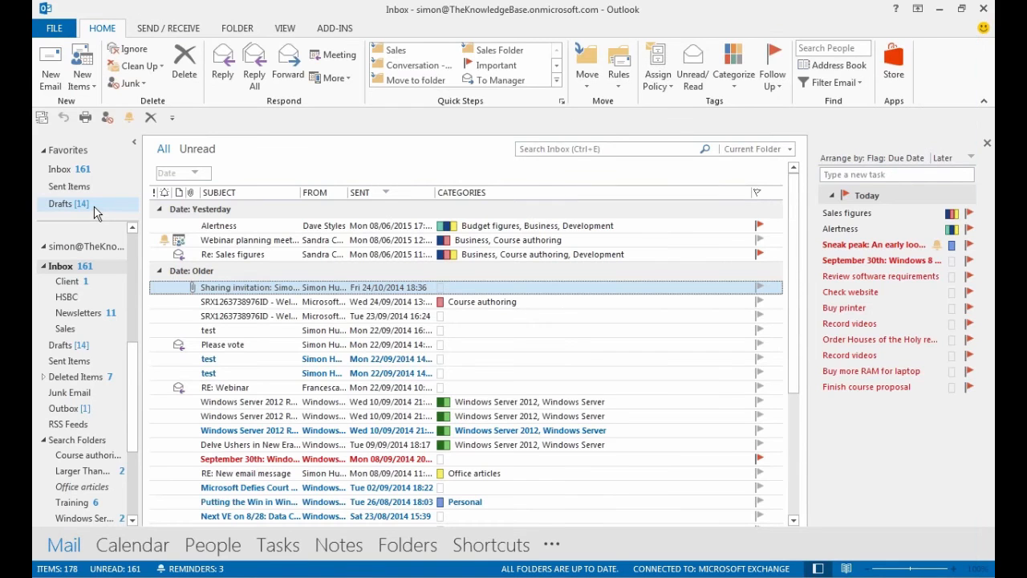
Step: Open the deferred "Hallo" message from the Outbox, close it without changes, and return to the Inbox
{"action": "left_click", "coordinate": [79, 411]}
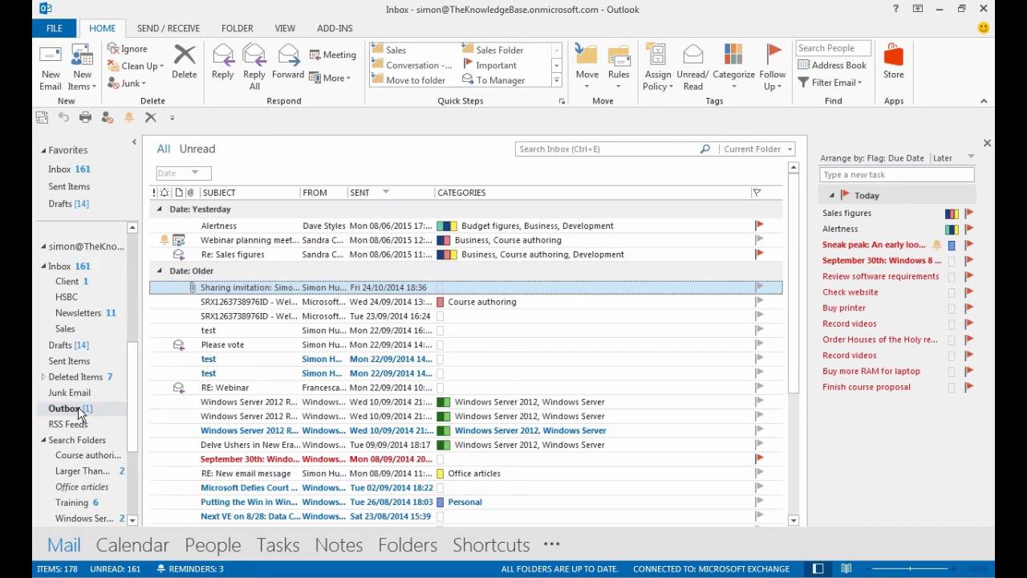
{"action": "double_click", "coordinate": [256, 207]}
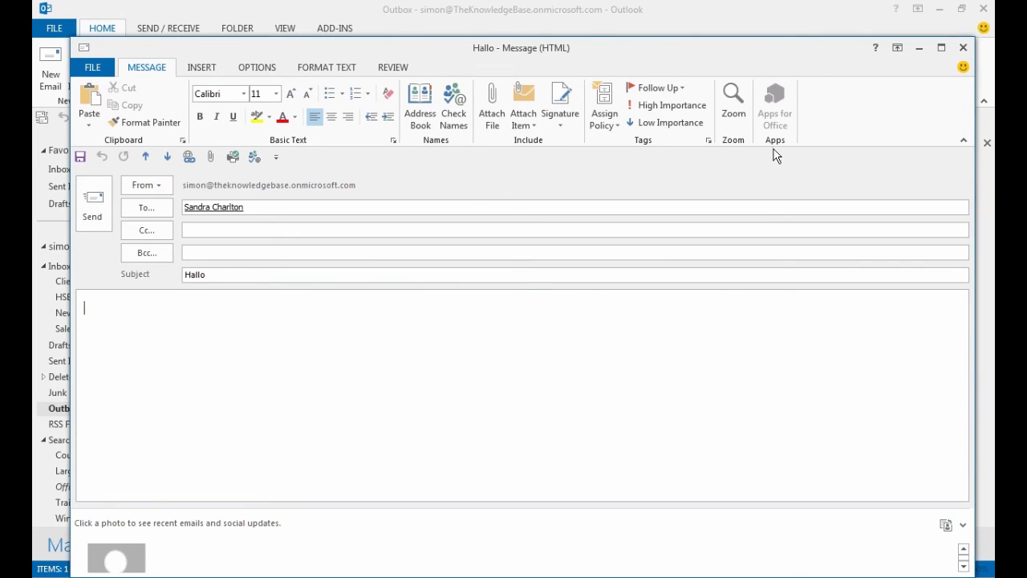
{"action": "left_click", "coordinate": [964, 49]}
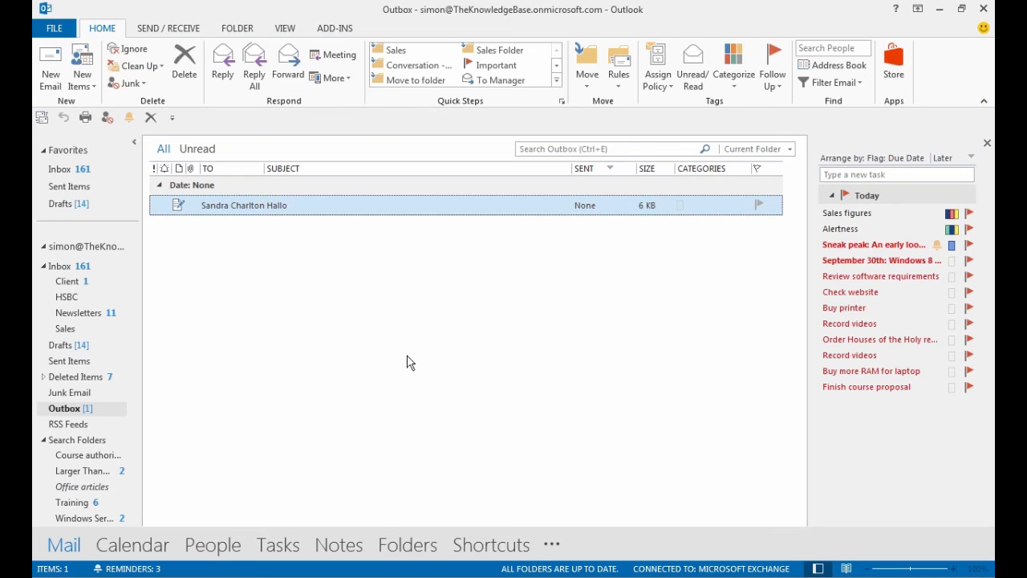
{"action": "left_click", "coordinate": [76, 267]}
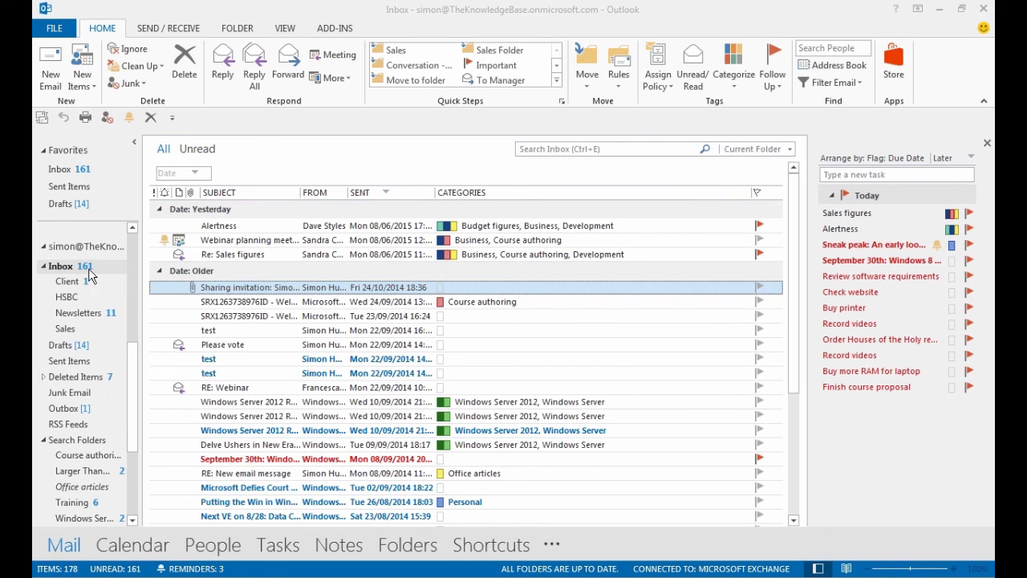
{"action": "left_click", "coordinate": [84, 86]}
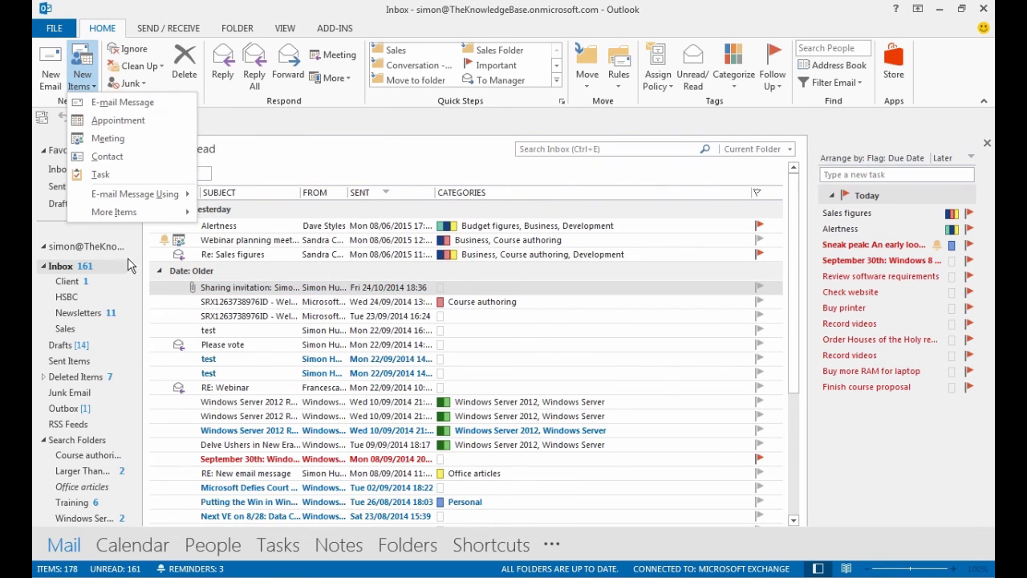
{"action": "left_click", "coordinate": [314, 146]}
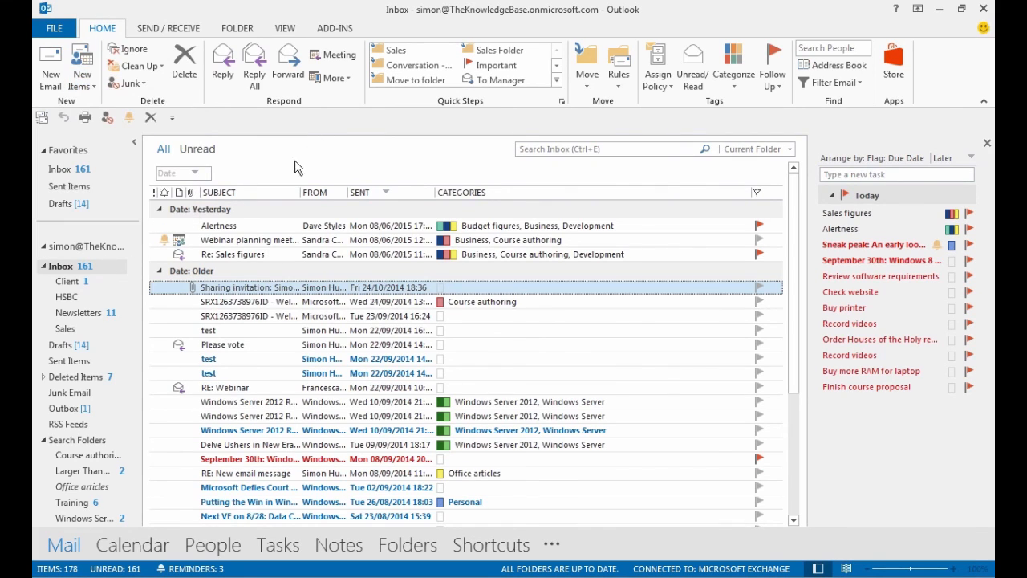
Step: Review the AutoArchive settings for the Inbox of the colleague's mailbox listed below Outlook Data File, leaving them unchanged
{"action": "left_click_drag", "start_coordinate": [136, 394], "coordinate": [132, 273]}
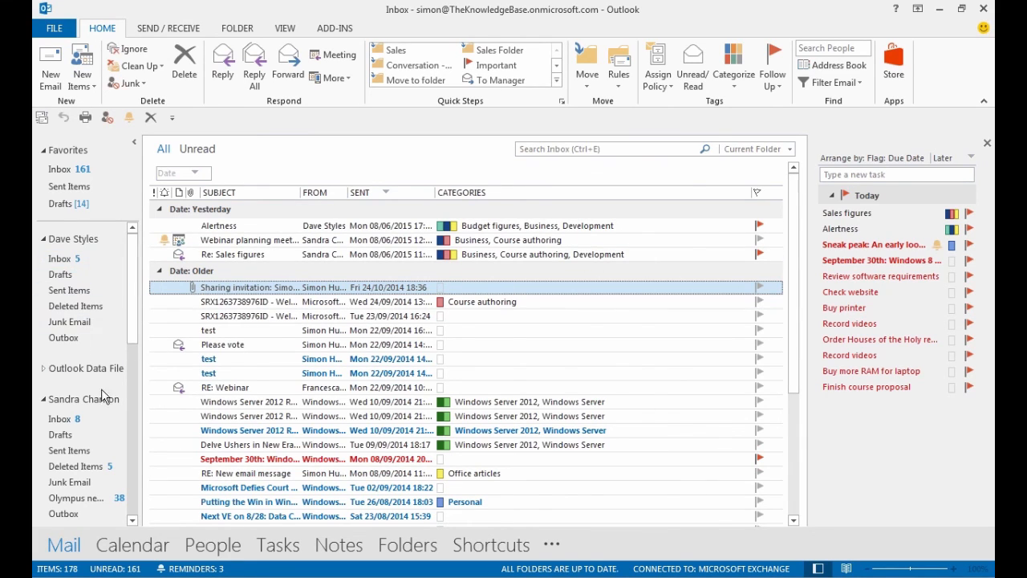
{"action": "right_click", "coordinate": [78, 422]}
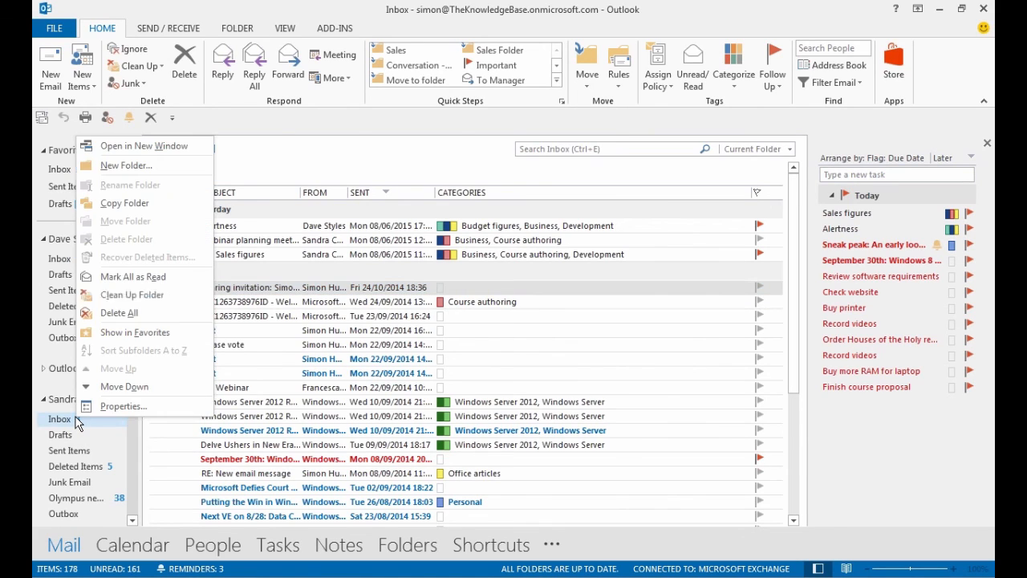
{"action": "left_click", "coordinate": [132, 407]}
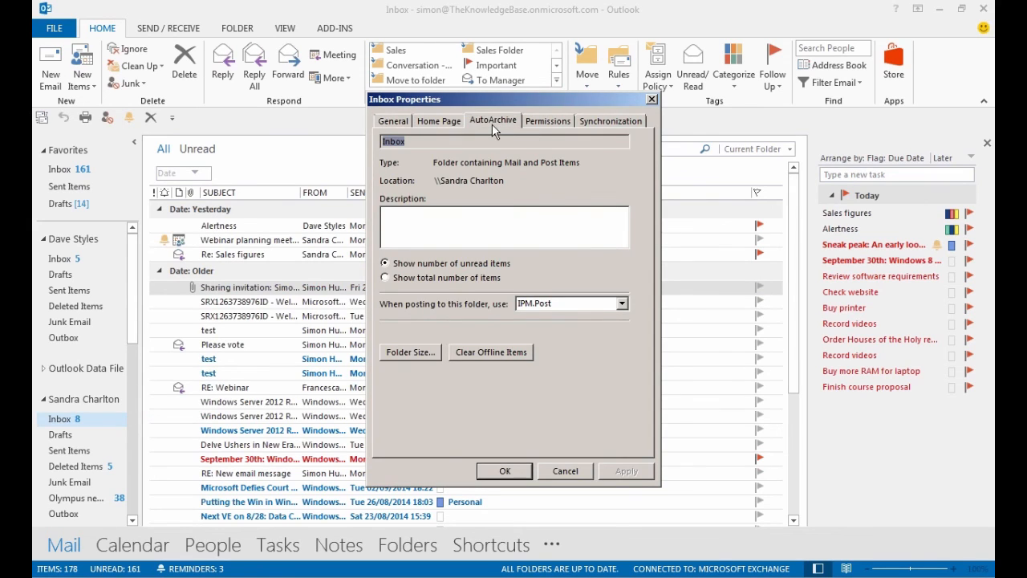
{"action": "left_click", "coordinate": [492, 122]}
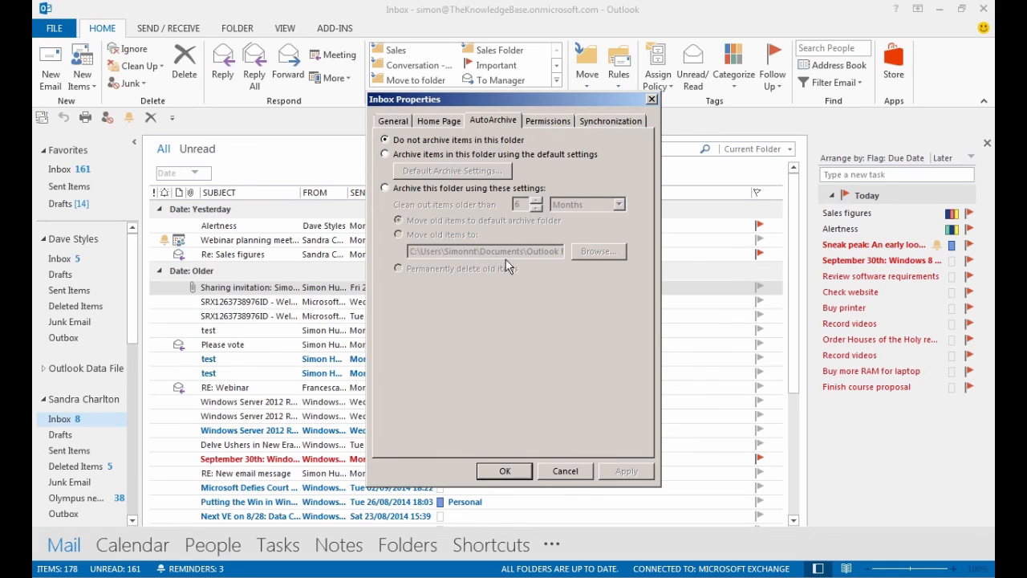
{"action": "left_click", "coordinate": [551, 476]}
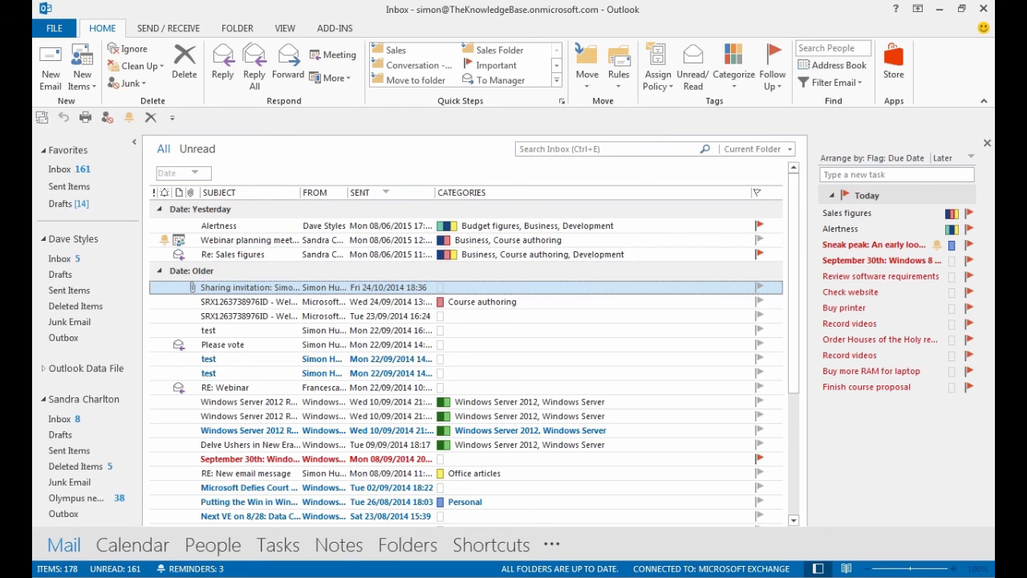
Step: Switch to Notes and open the note about the webinar recording's availability
{"action": "left_click", "coordinate": [354, 550]}
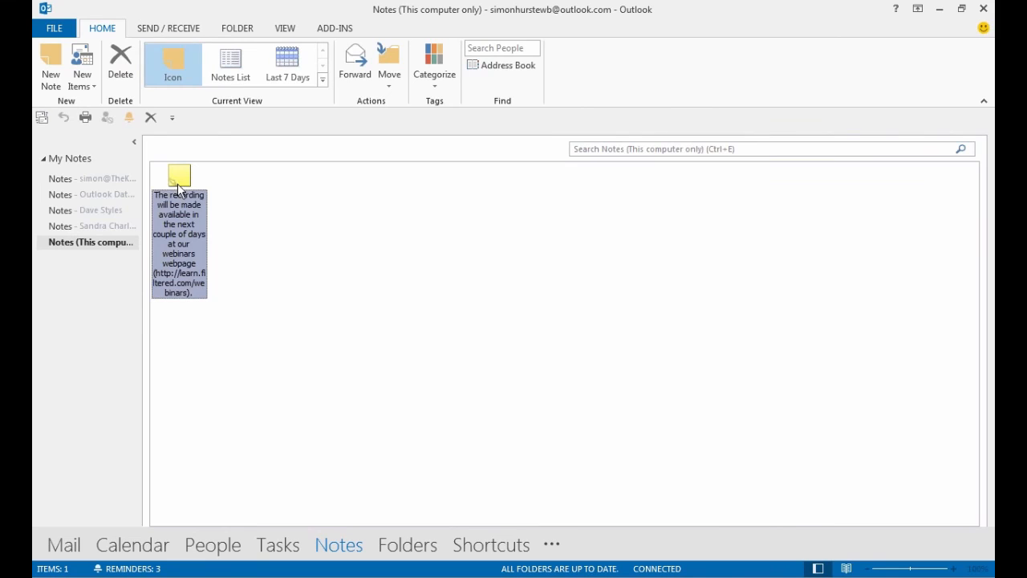
{"action": "double_click", "coordinate": [178, 190]}
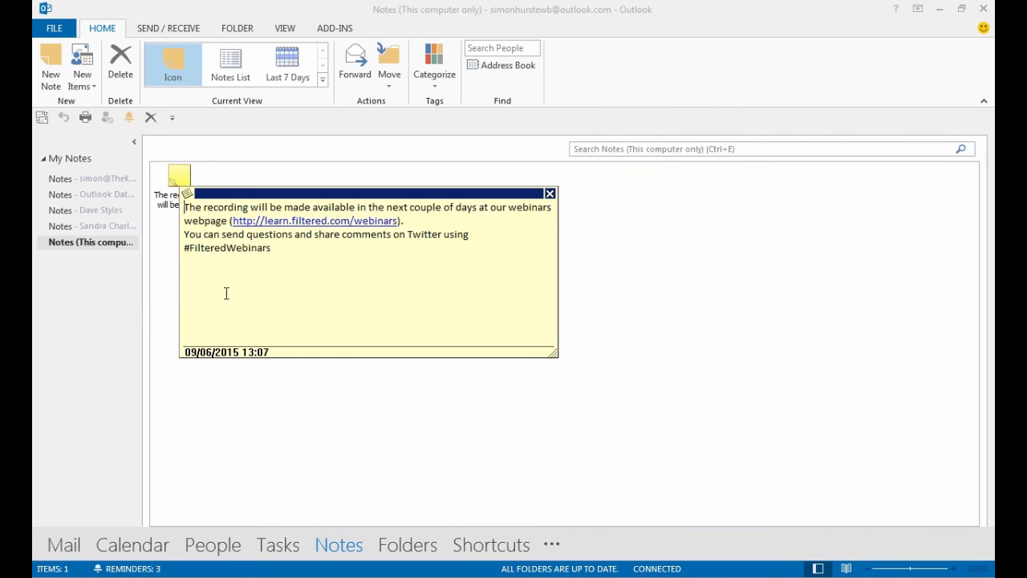